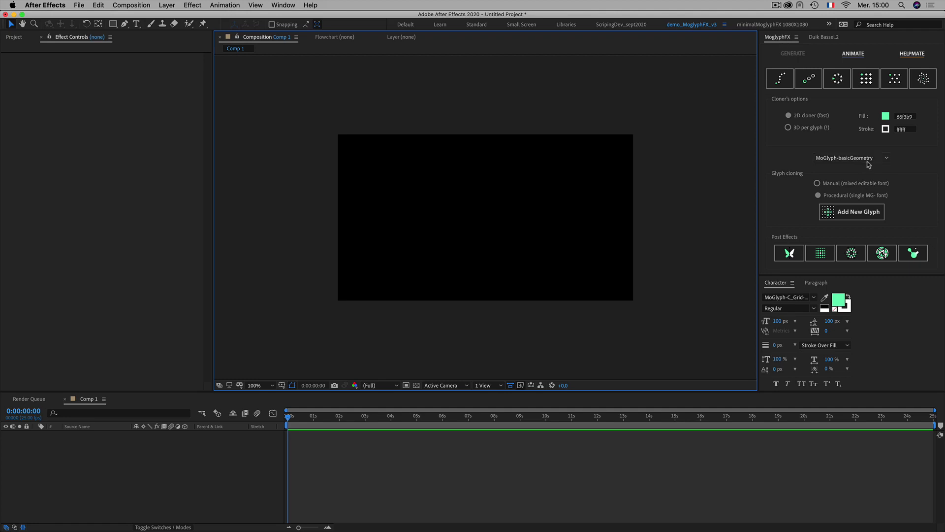
click(886, 159)
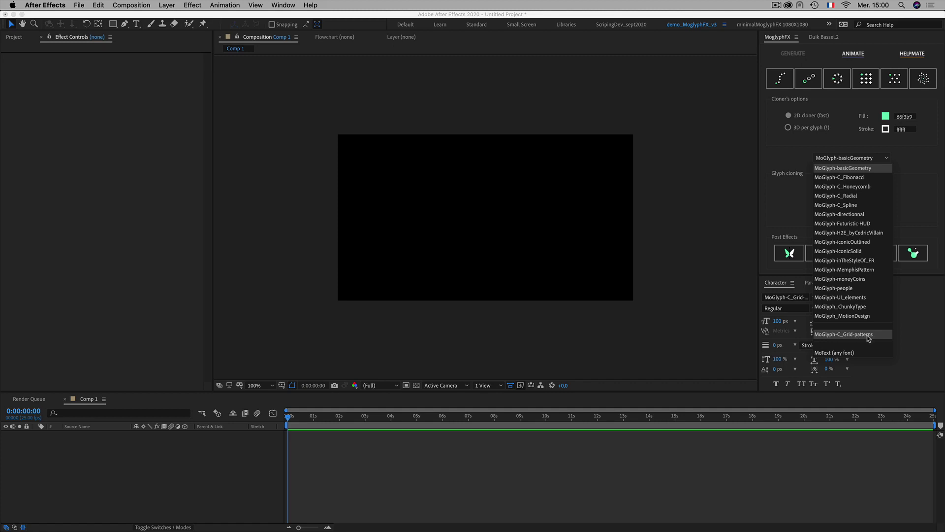
click(782, 157)
click(610, 91)
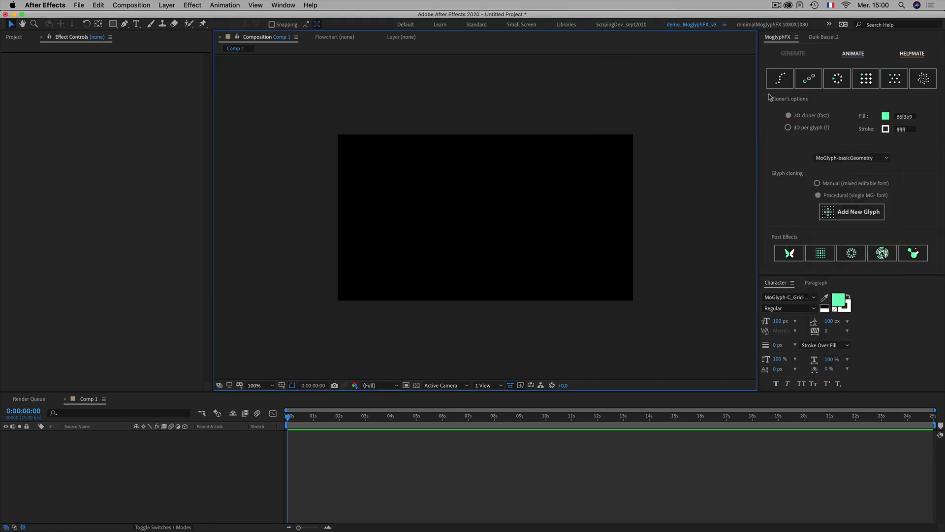
click(884, 157)
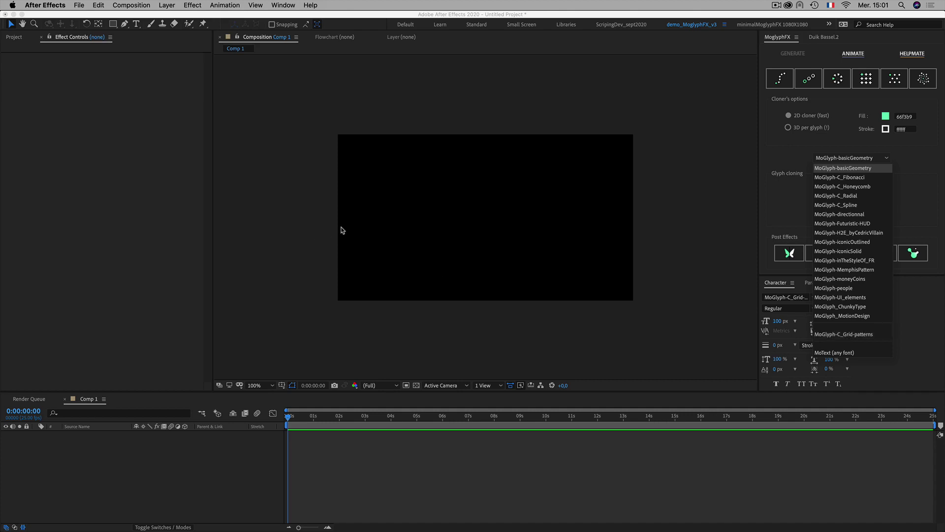
click(293, 219)
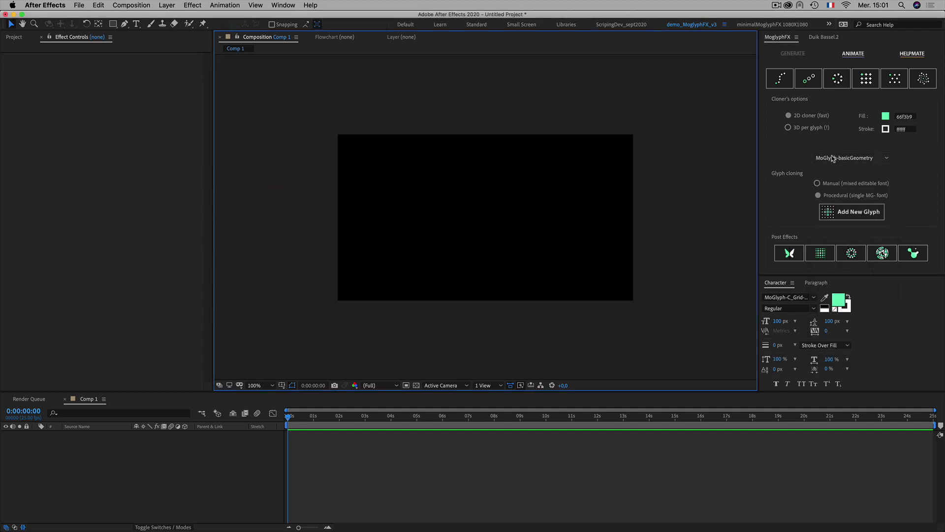
Choose the MoGlyph-C_Grid-patterns font and create a 2D Grid Cloner in Comp 1
click(887, 159)
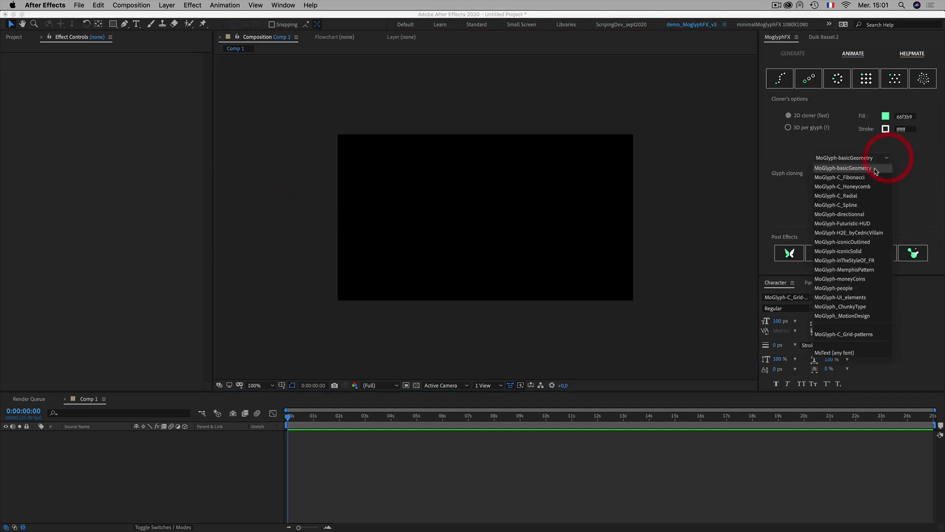
click(875, 338)
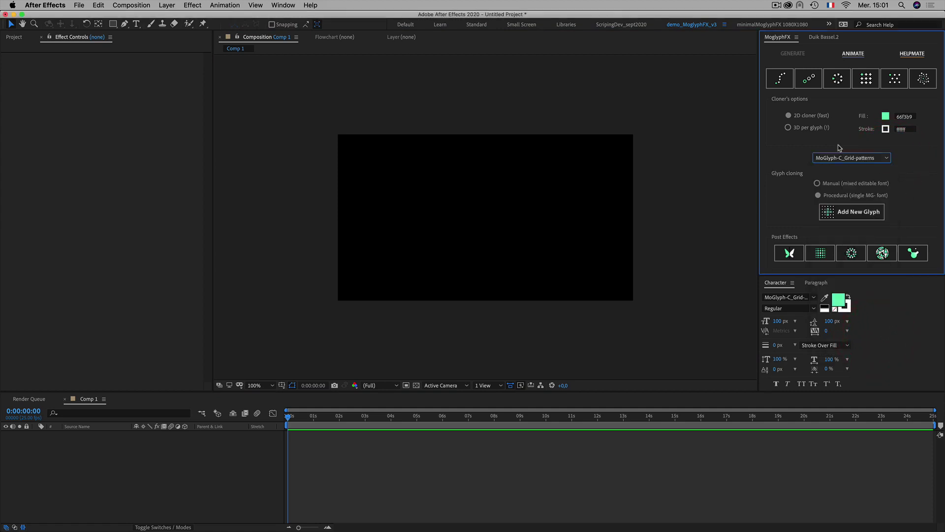
click(860, 85)
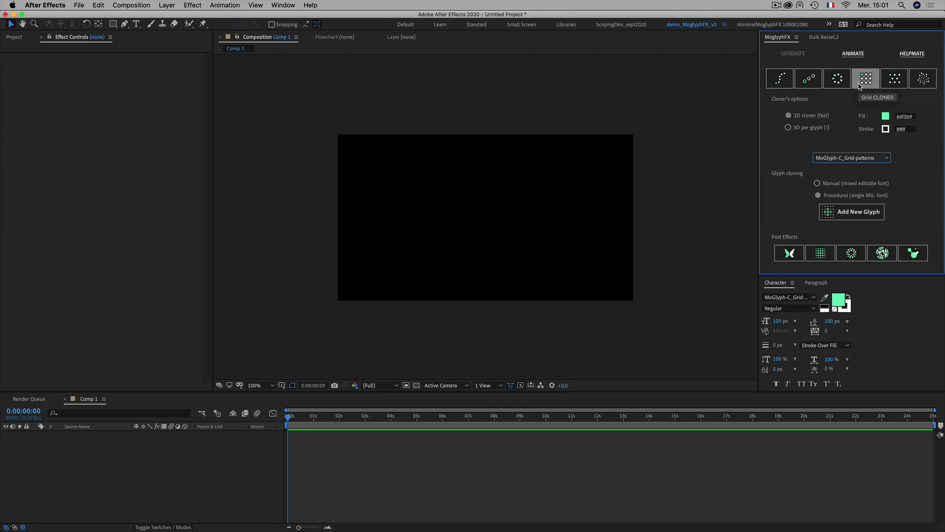
click(535, 98)
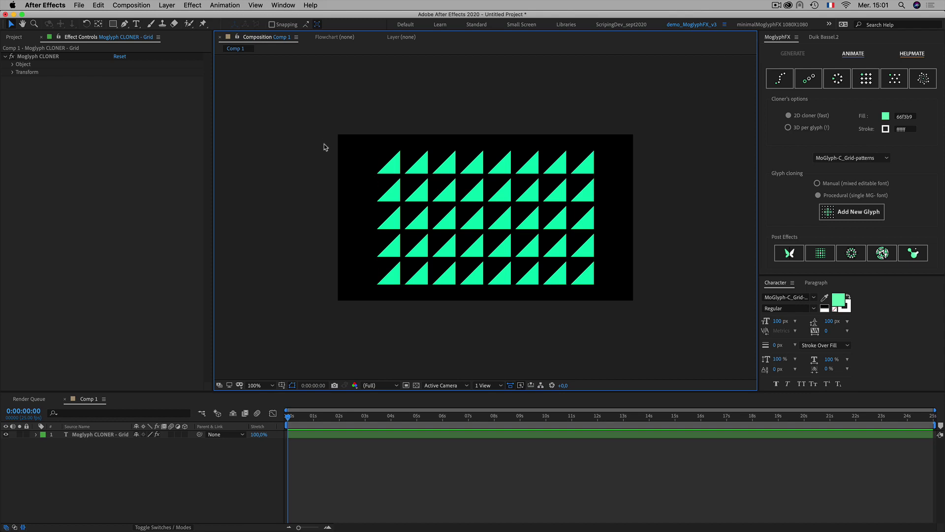
Set the grid cloner's column count to 16 and its row count to 9
click(399, 187)
click(295, 174)
click(422, 184)
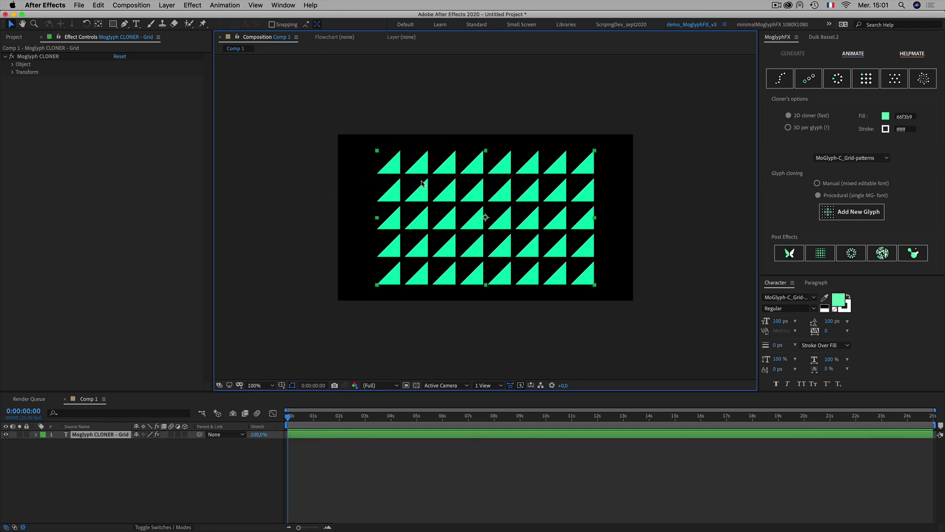
click(12, 64)
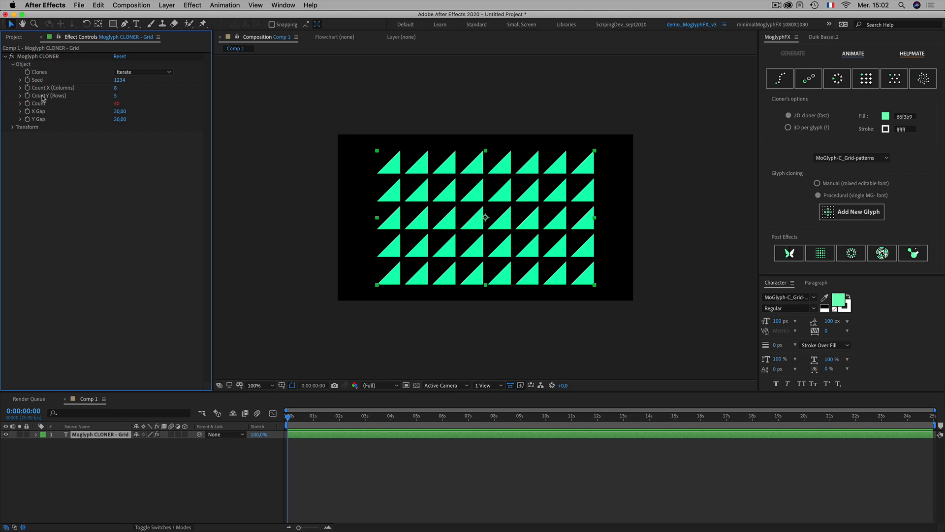
drag(115, 88, 118, 87)
click(118, 88)
text(16)
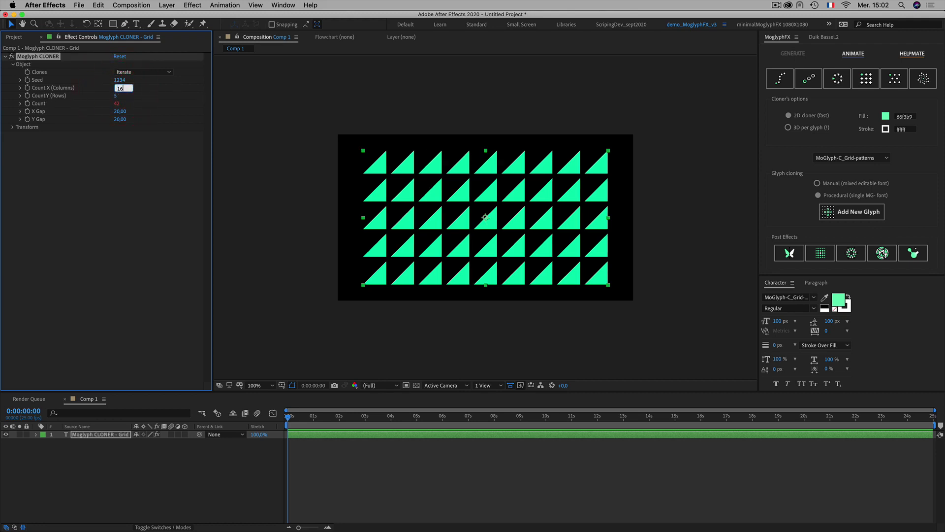
click(109, 167)
click(116, 96)
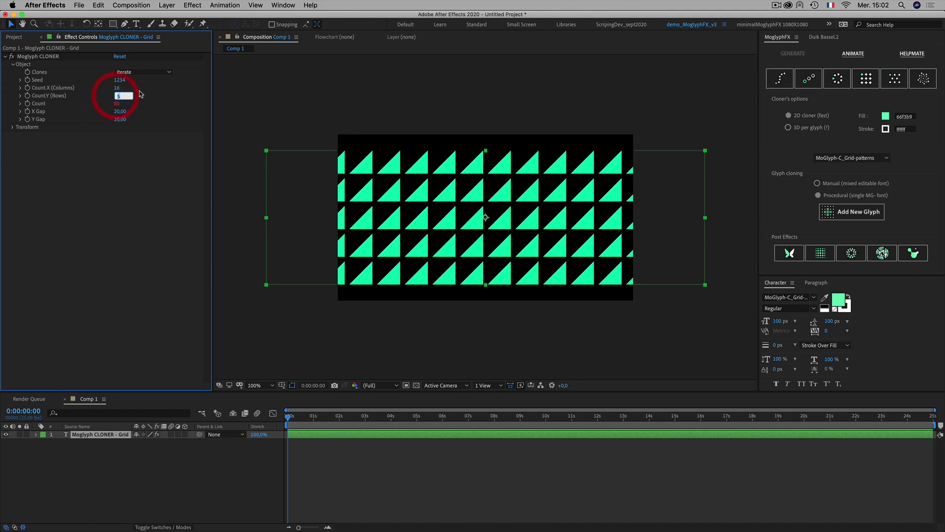
click(110, 193)
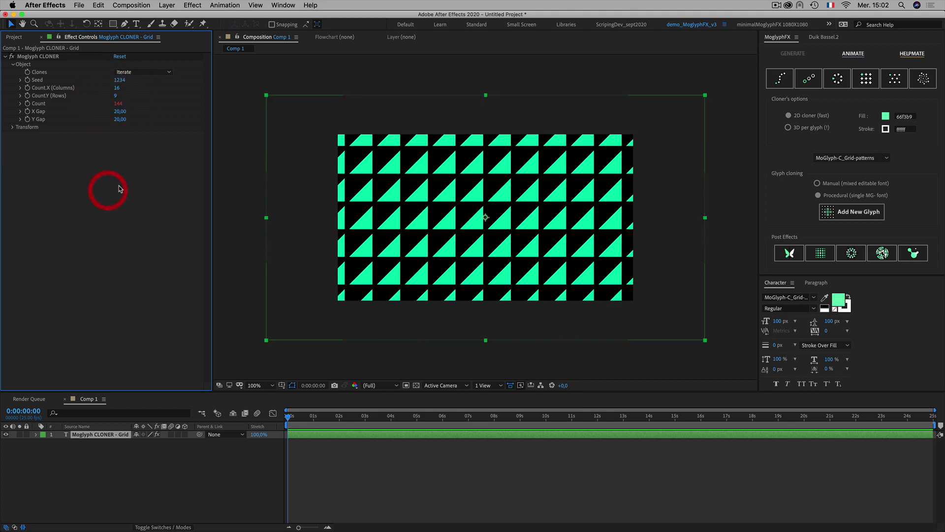
Try scaling the grid cloner layer down to 76%, and undo the change
click(87, 442)
click(87, 435)
key(s)
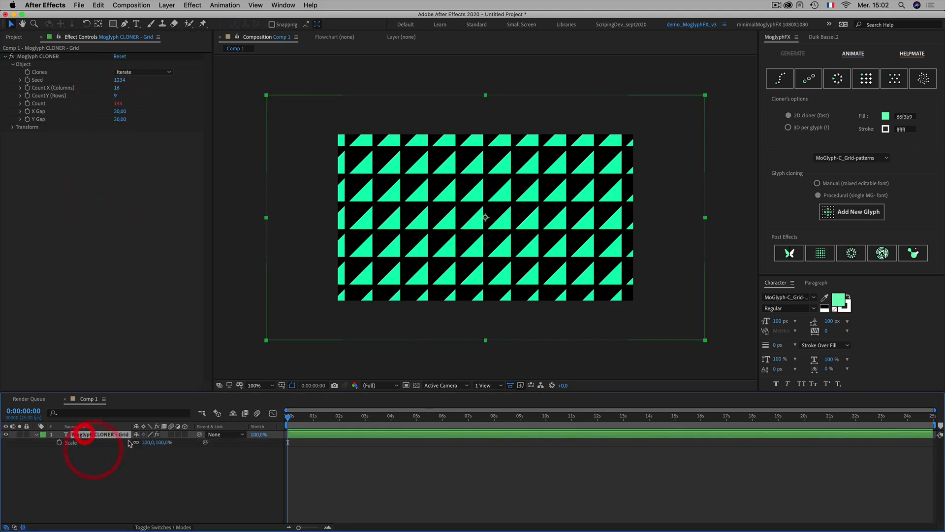
drag(150, 442, 136, 442)
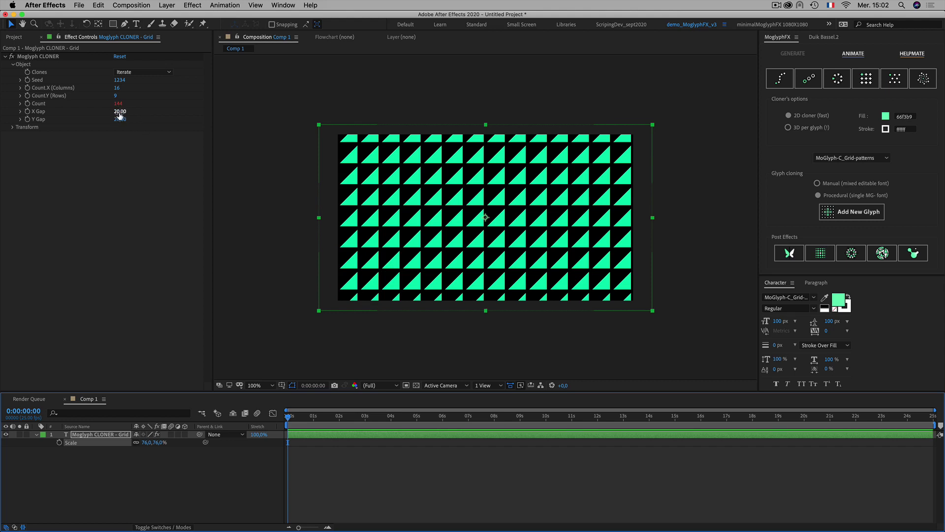
key(super+z)
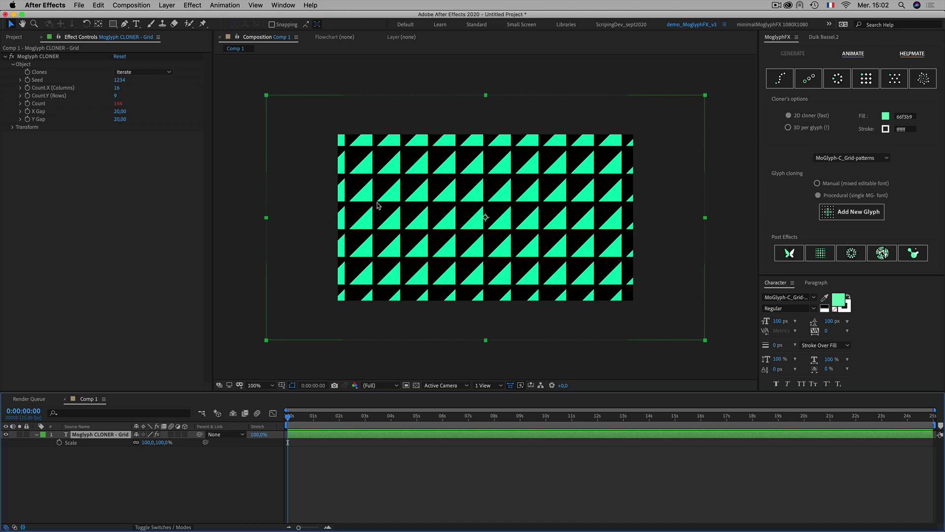
Set both the X Gap and the Y Gap of the grid cloner to 0
click(119, 112)
text(0)
key(Tab)
text(0)
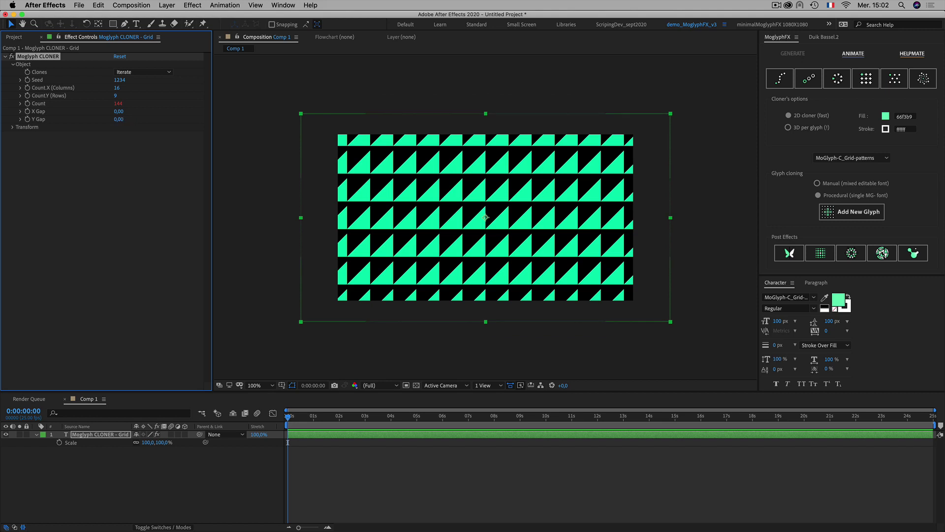
key(Return)
scroll(456, 205, up, 2)
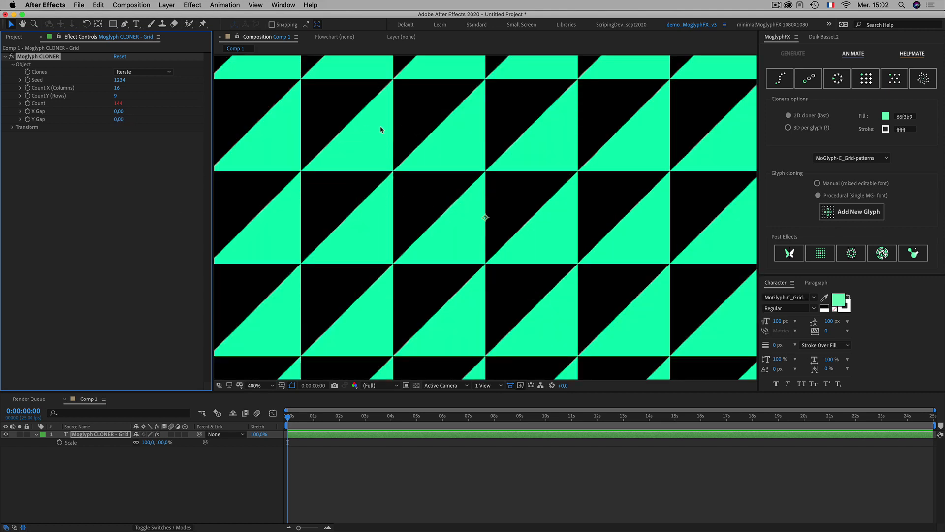
scroll(419, 180, down, 2)
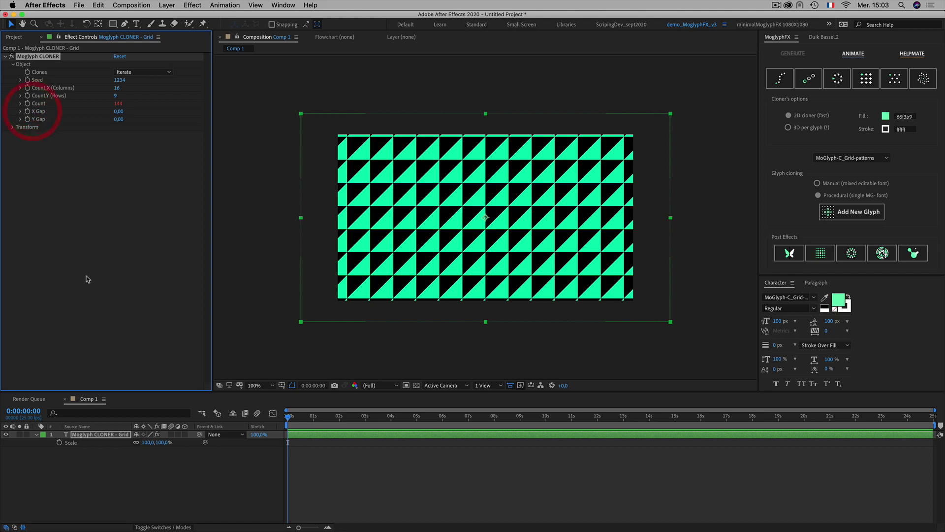
Scale the grid cloner layer to 80% so the pattern fits the composition frame
click(111, 461)
drag(147, 445, 138, 443)
click(163, 477)
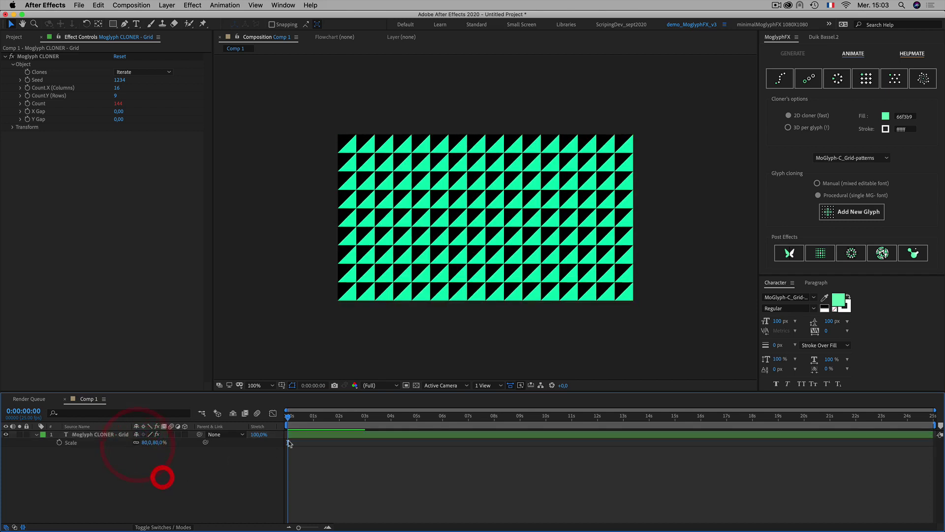
Try rotating the clones 112° with the cloner's Rotation Z, undo it, and collapse the cloner's settings
click(431, 201)
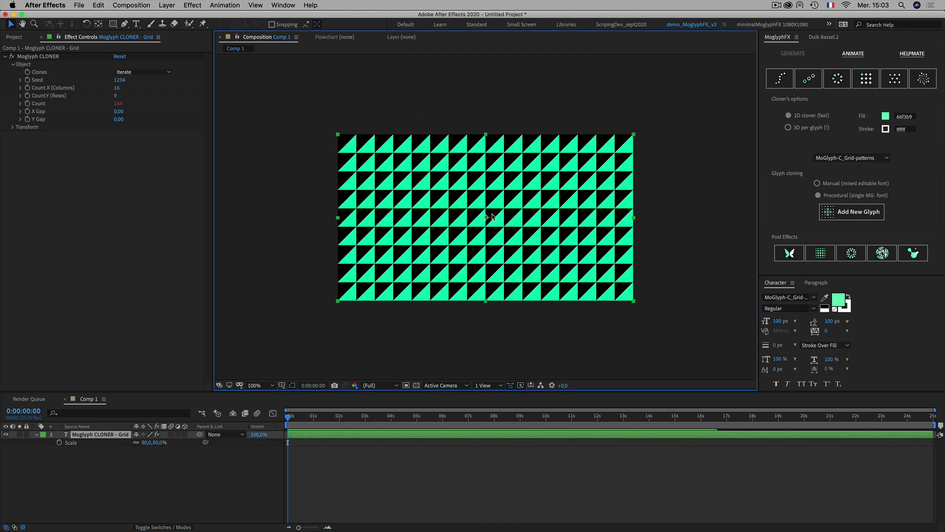
click(13, 64)
click(14, 72)
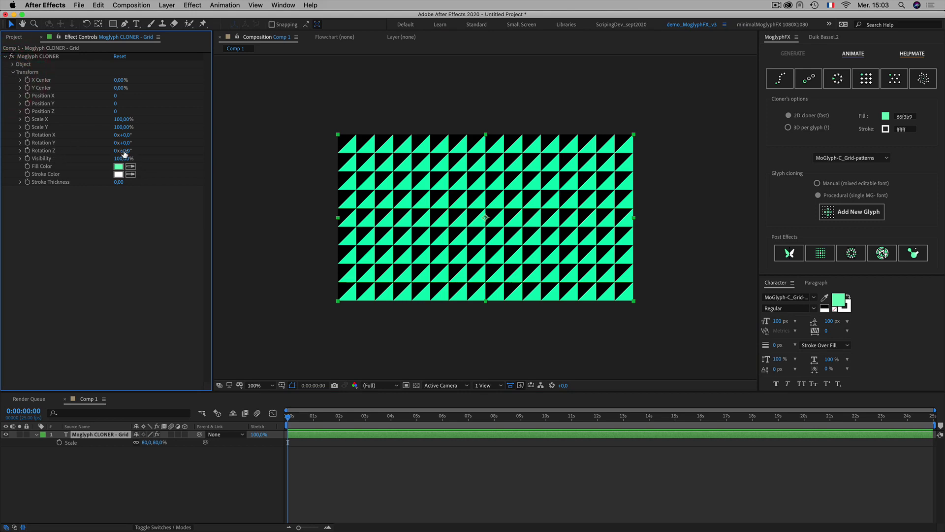
drag(129, 151, 182, 159)
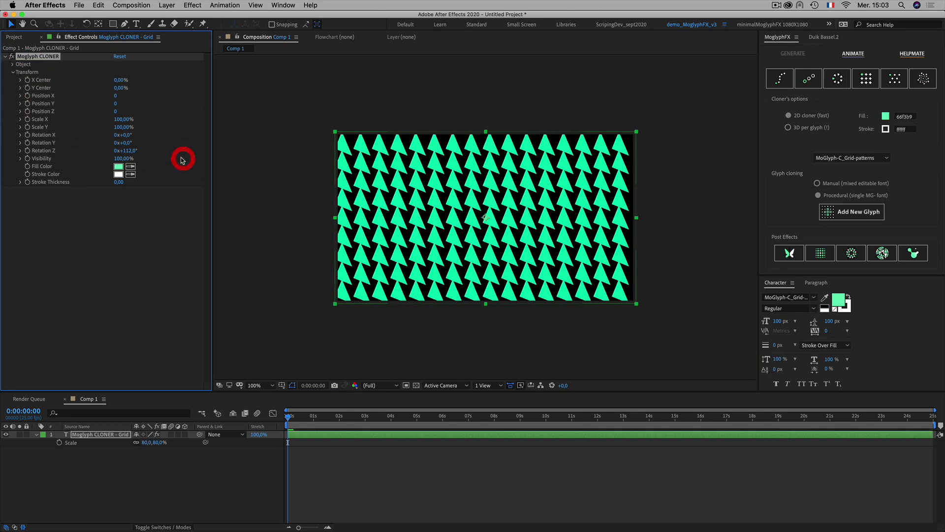
key(super+z)
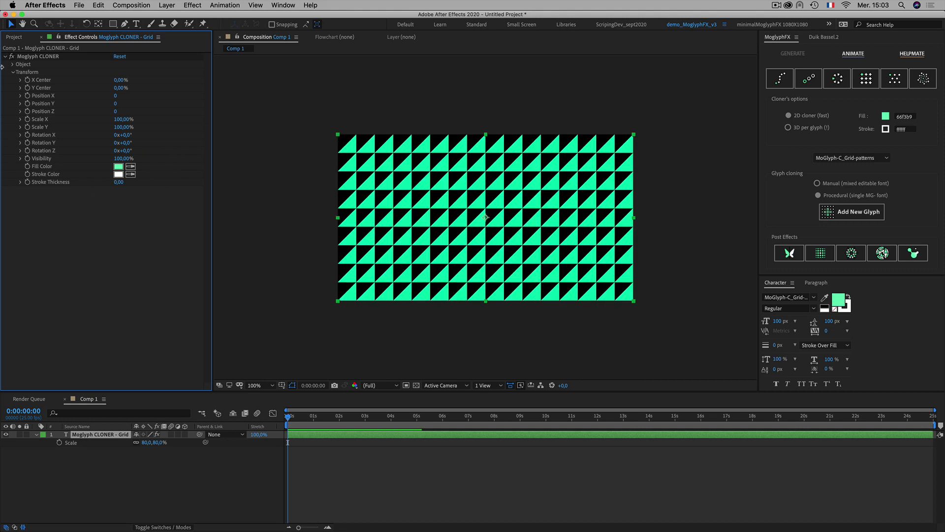
click(5, 57)
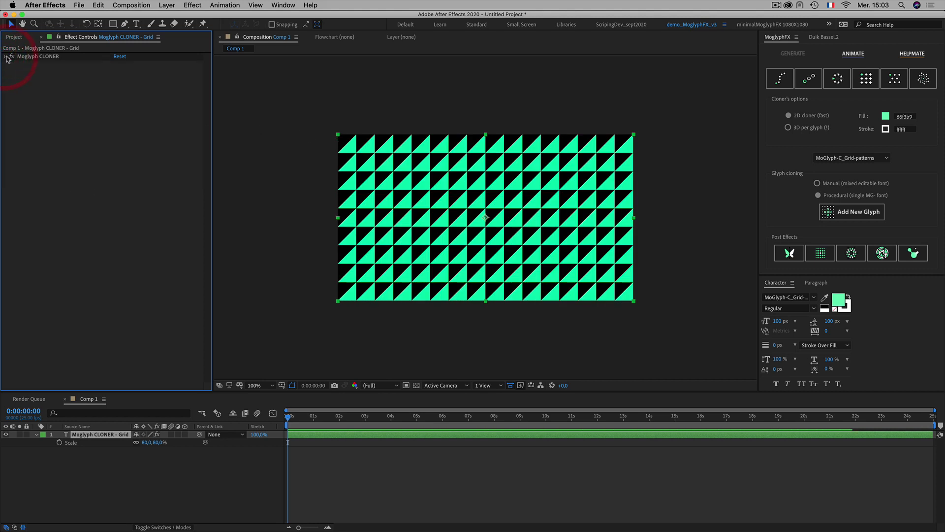
click(6, 57)
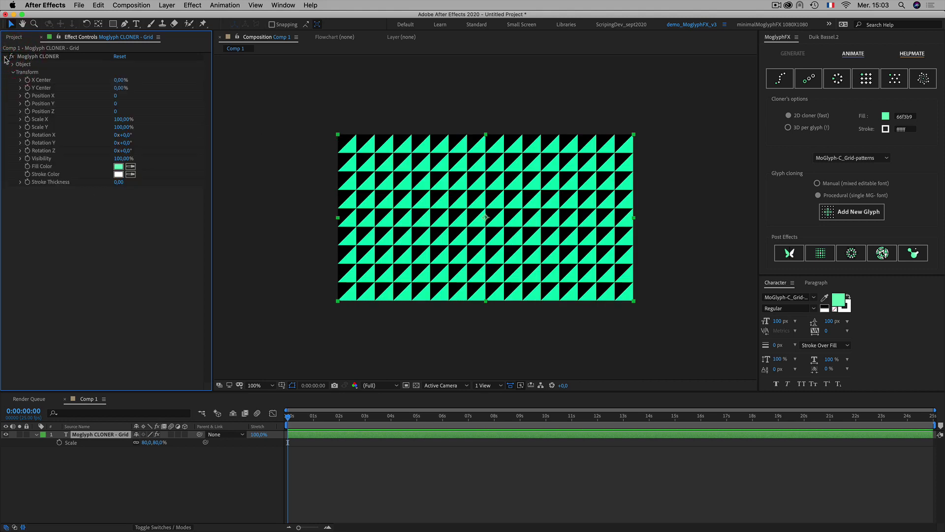
click(6, 57)
Add the first glyph shape, the solid right triangle, to the grid cloner layer as a new glyph and close the glyph chooser
click(121, 475)
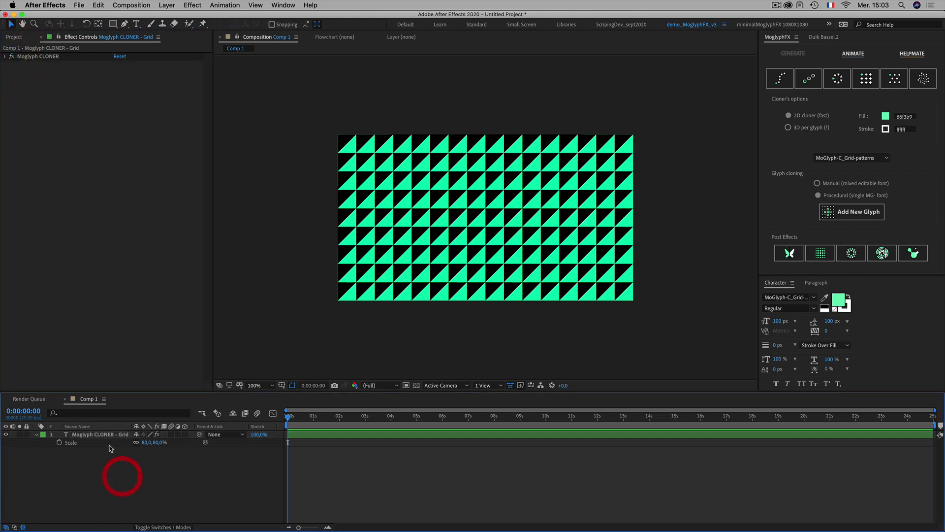
click(96, 434)
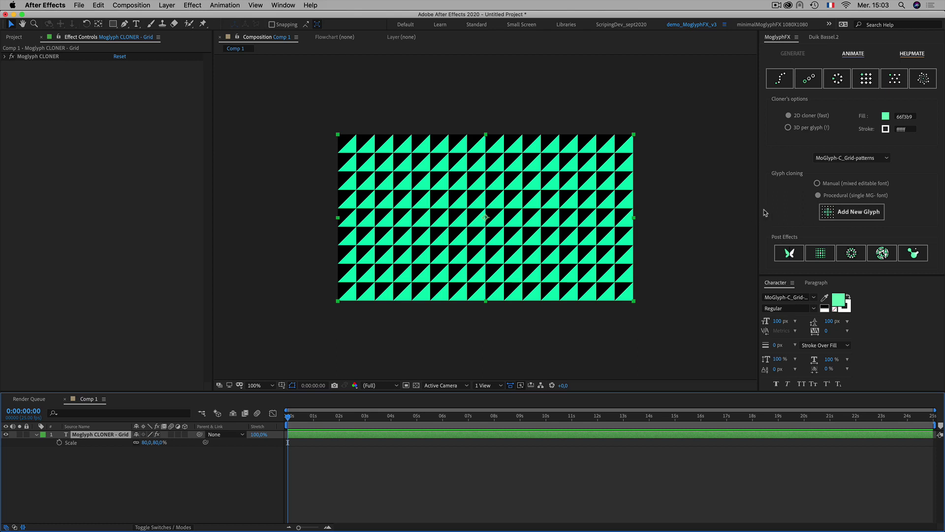
click(84, 475)
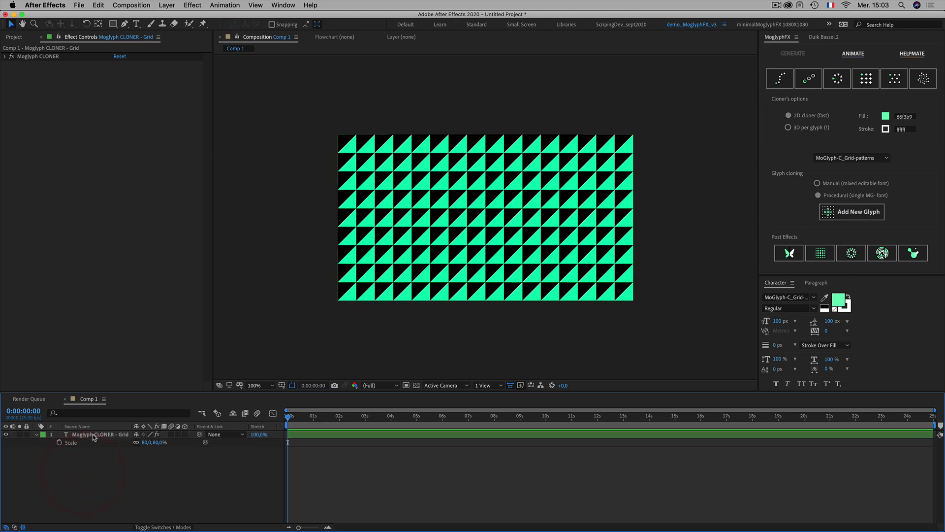
click(90, 442)
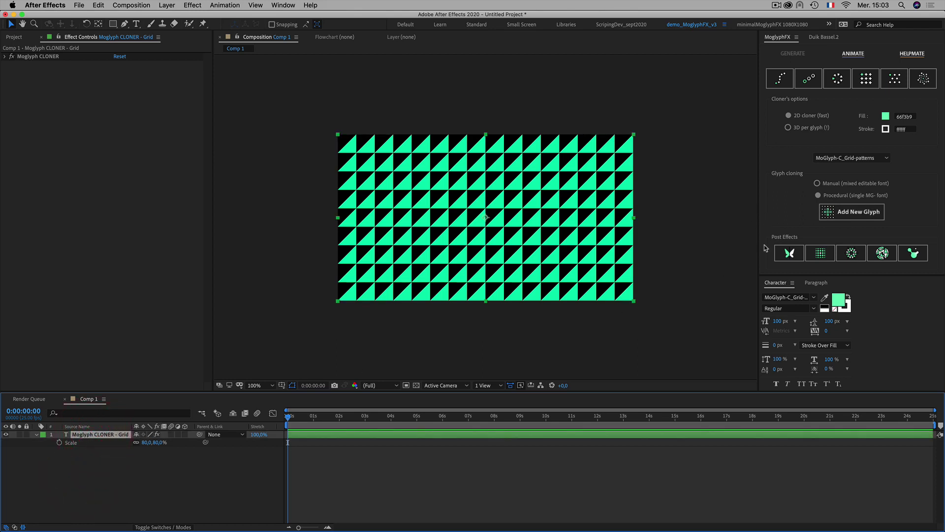
click(842, 219)
drag(513, 117, 810, 116)
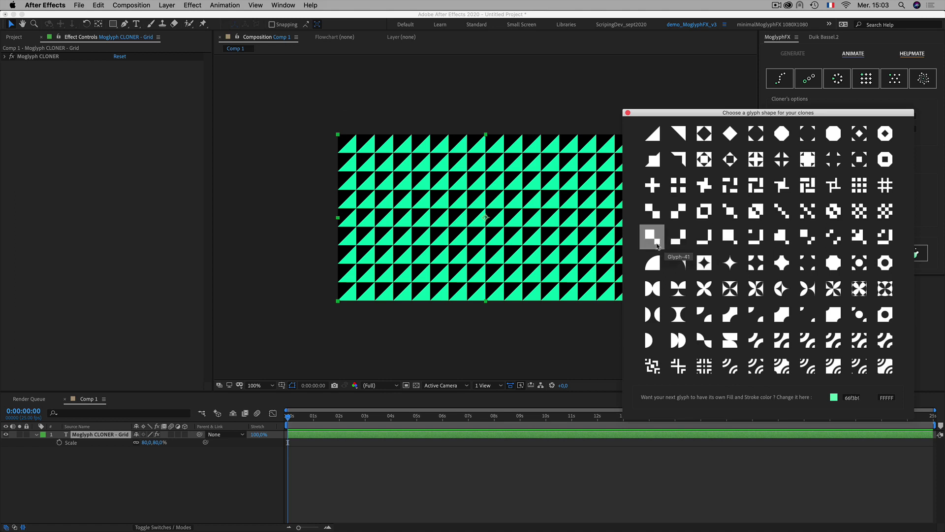
drag(656, 114, 651, 87)
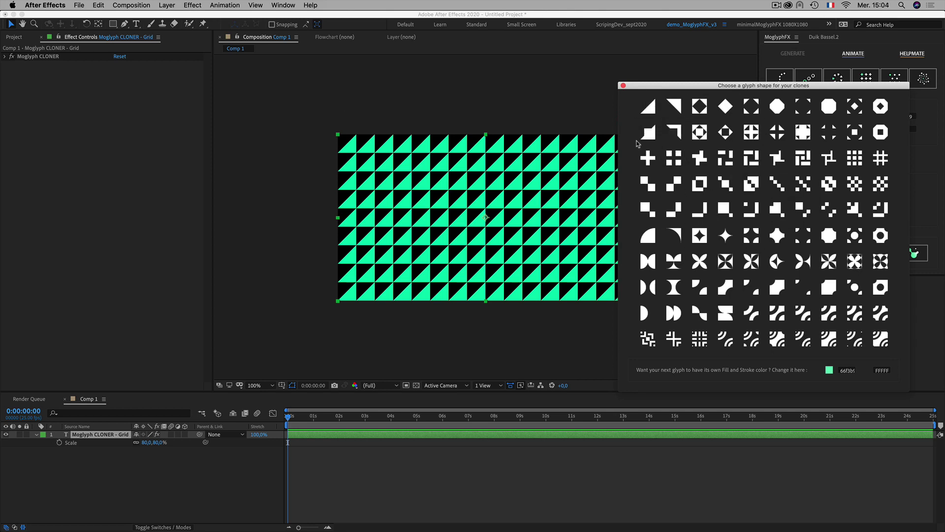
click(649, 110)
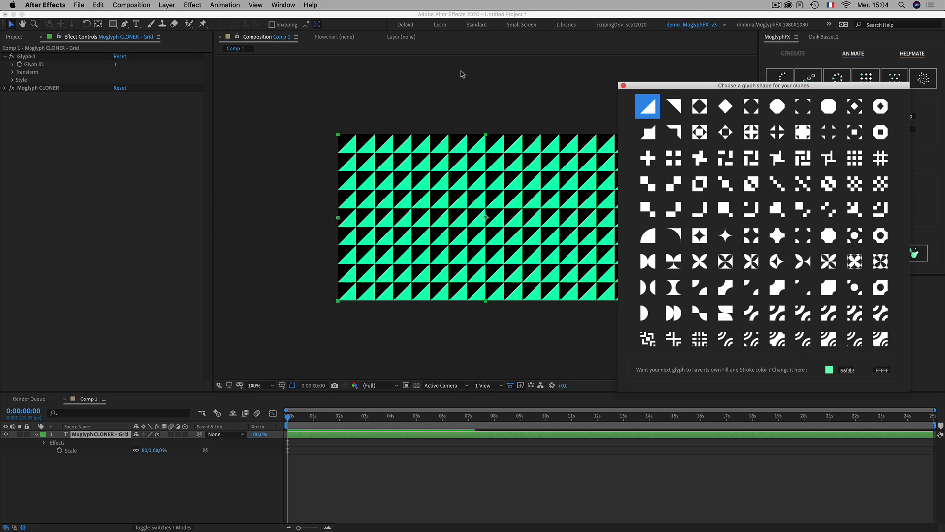
drag(649, 87, 638, 90)
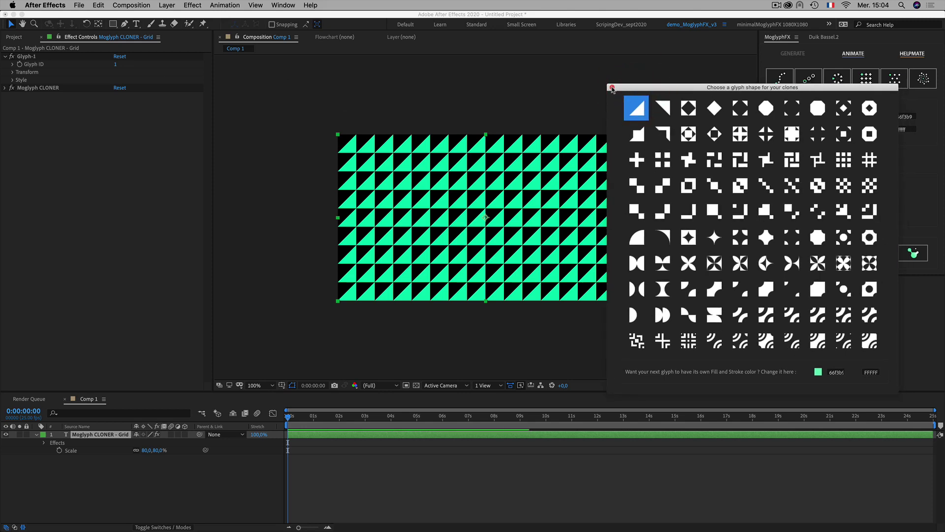
click(612, 89)
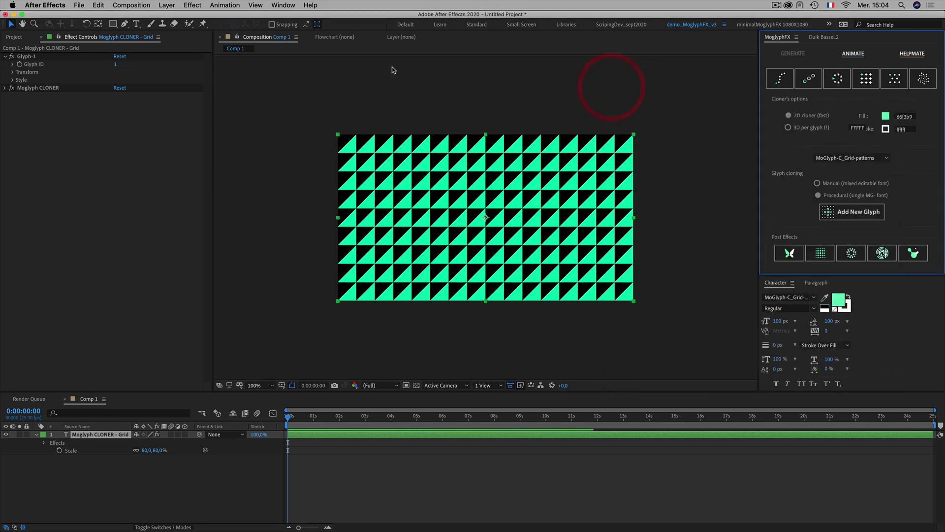
Raise the Glyph ID of Glyph-1 to 5 and compare it with the shapes in the glyph chooser without adding any
click(107, 172)
click(31, 57)
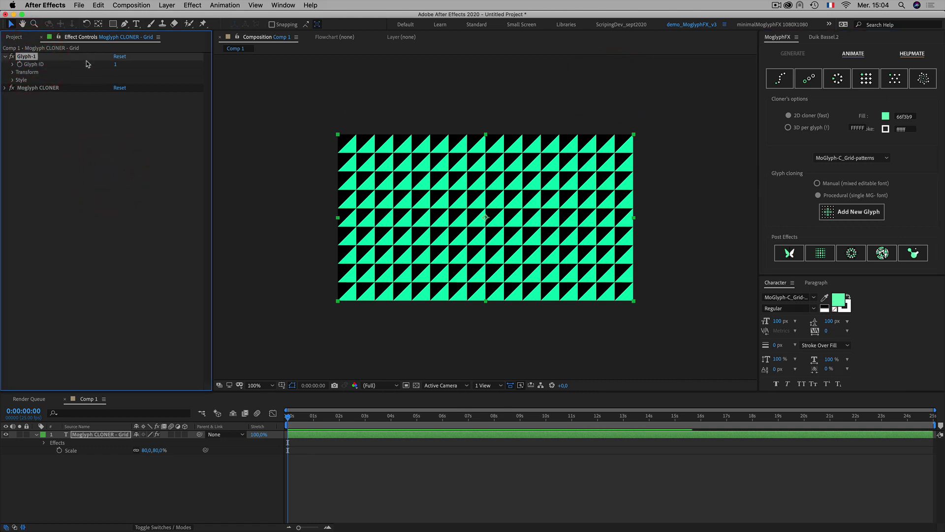
click(116, 65)
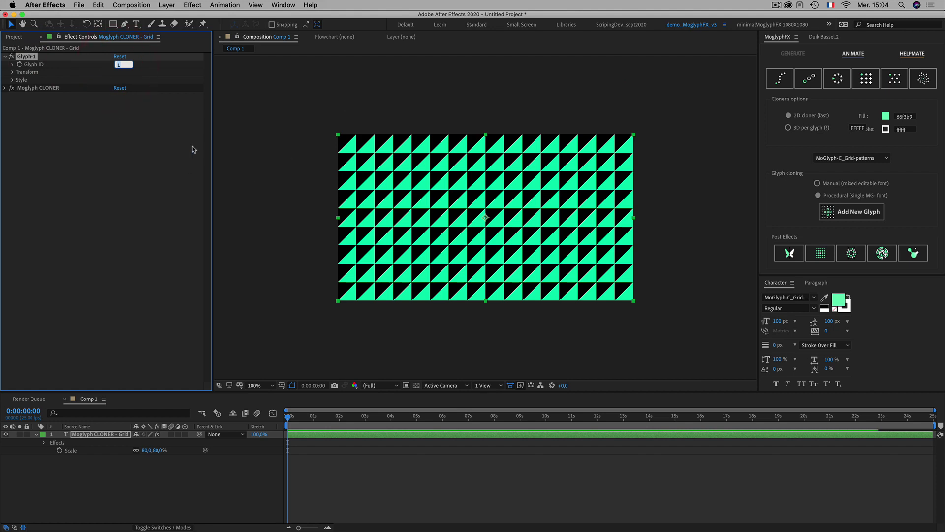
key(Up)
key(Up)
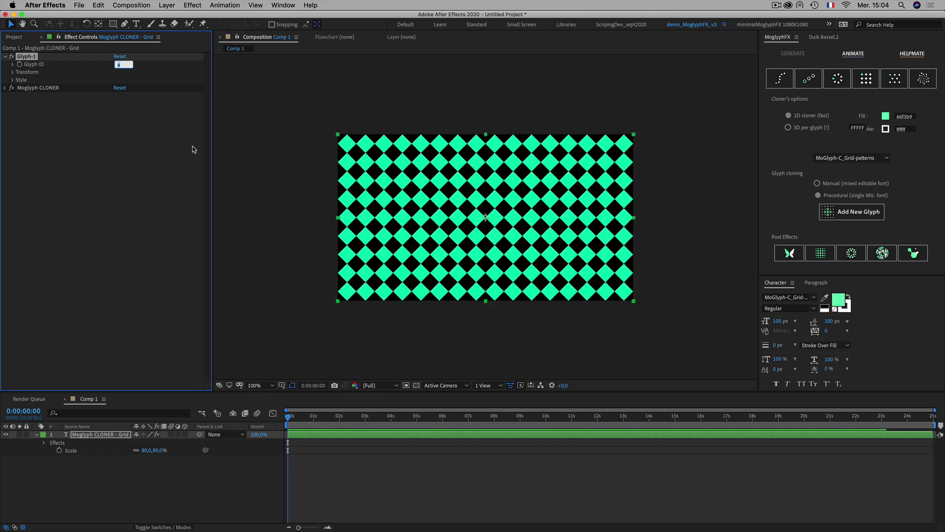
click(857, 216)
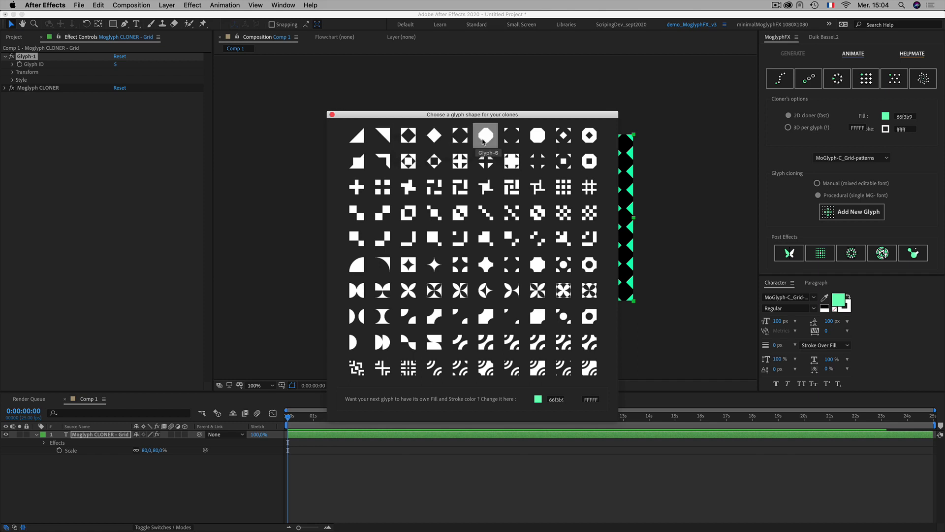
click(332, 115)
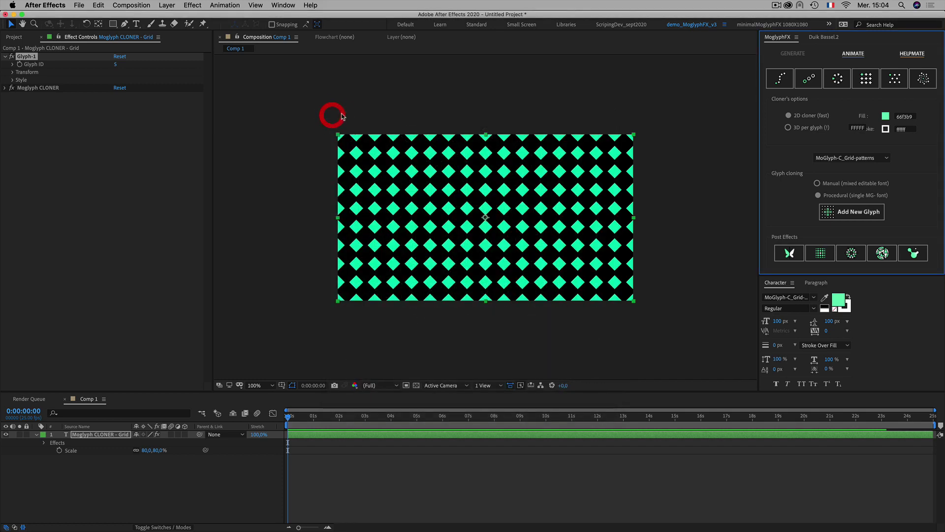
Raise the Glyph ID of Glyph-1 one by one past 62 to preview the font's other grid patterns
click(110, 141)
click(116, 64)
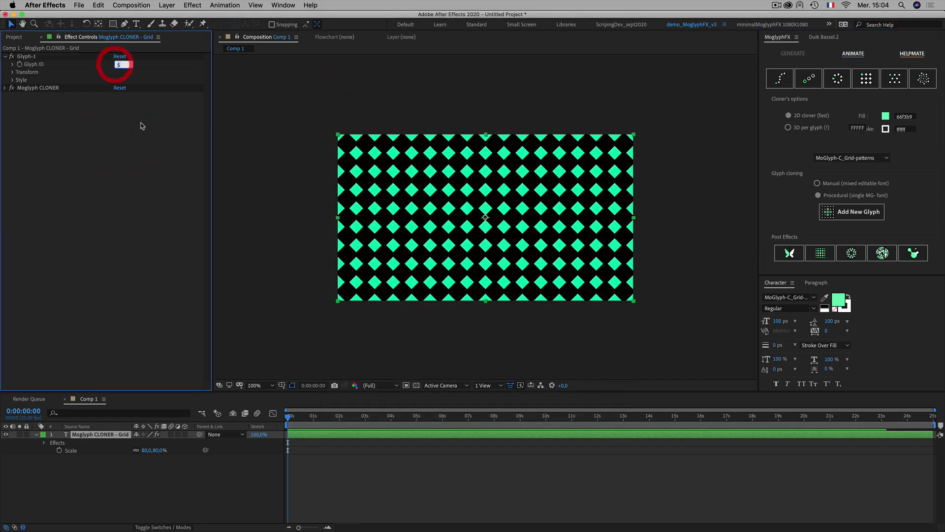
text(11)
key(Return)
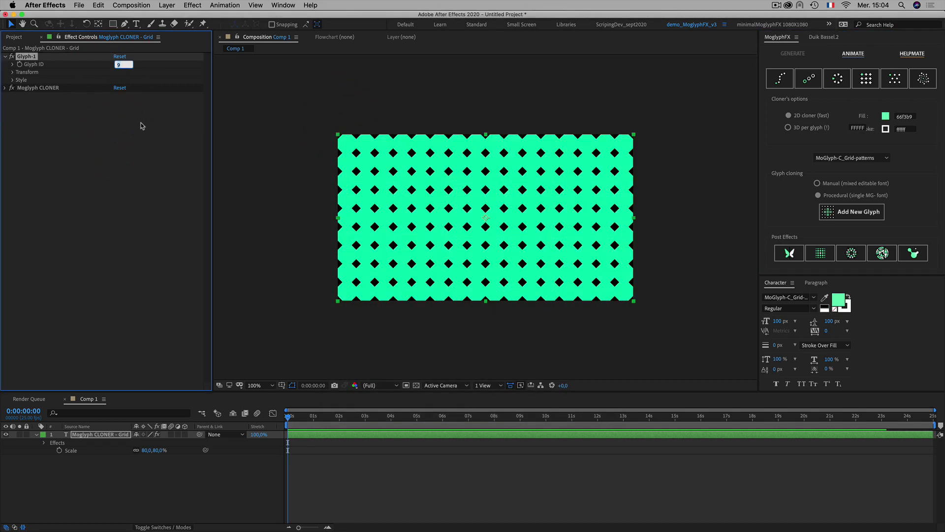
key(Up)
key(Up)
key(Up)
key(Up)
key(Up)
key(Up)
key(Up)
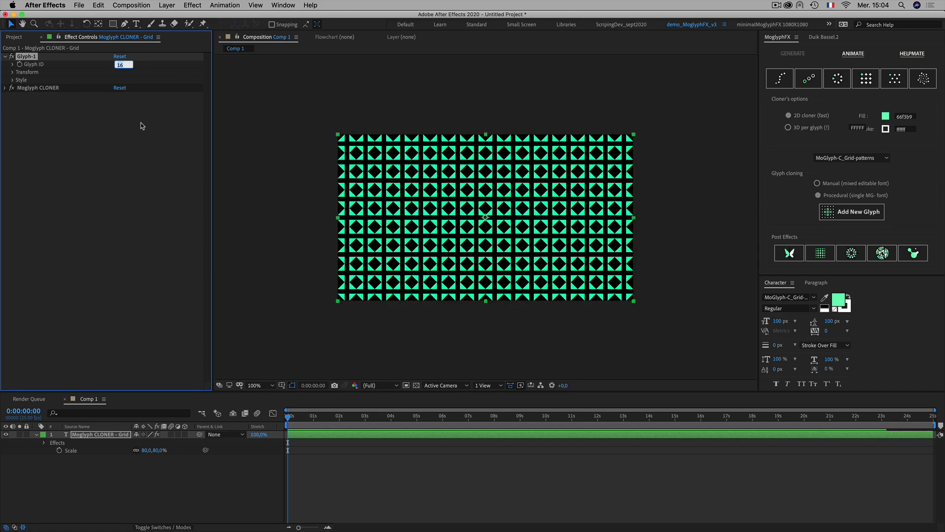
key(Up)
key(Up)
key(Up)
key(Up)
key(Up)
key(Up)
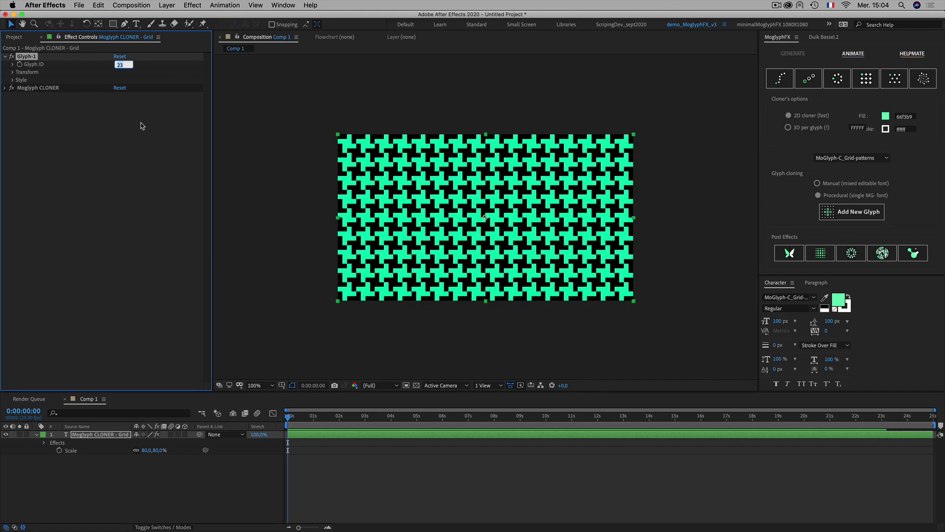
key(Up)
key(Up)
key(Up)
key(Up)
key(Up)
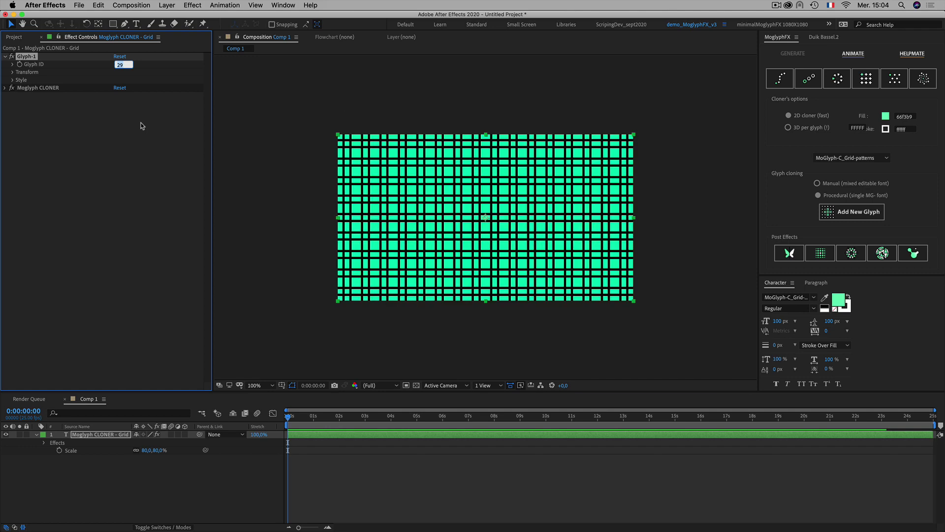
key(Up)
key(Up)
key(Up)
key(Up)
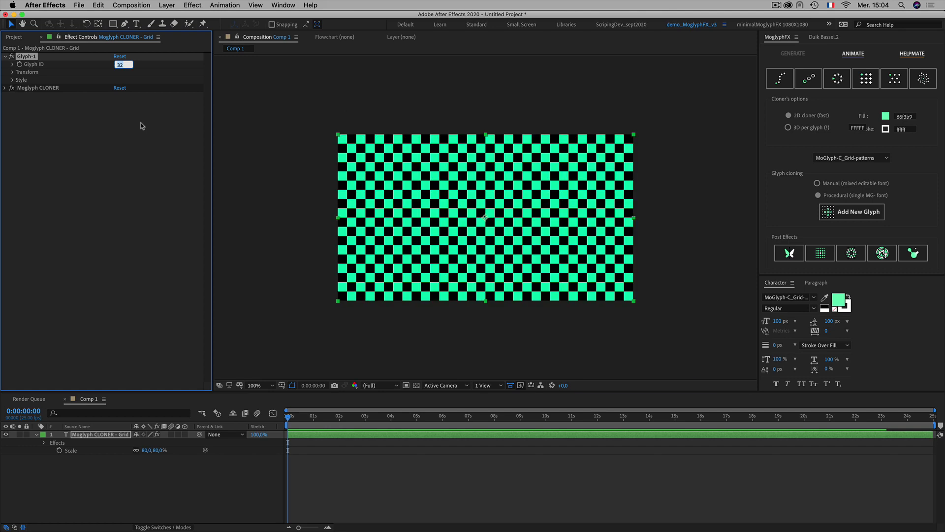
key(Up)
key(Up)
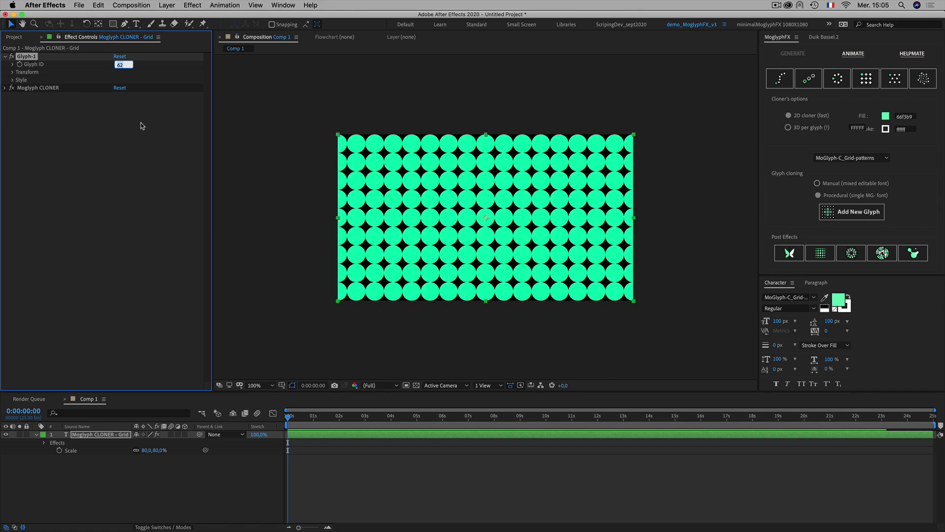
text(70)
Set the Glyph ID of Glyph-1 back to 1 and deselect the cloner layer
click(121, 96)
mouse_move(118, 65)
mouse_down()
mouse_move(133, 65)
mouse_move(121, 65)
mouse_up()
click(122, 65)
text(1)
key(Return)
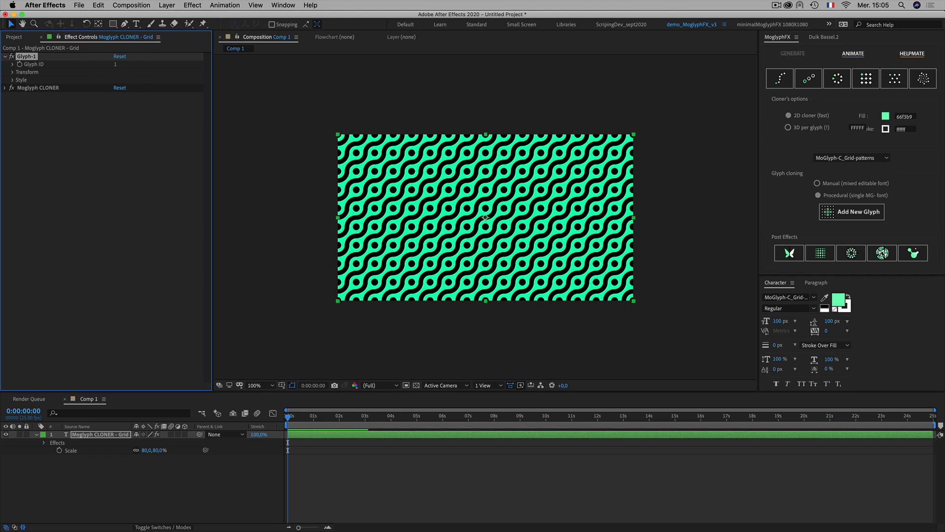
click(117, 164)
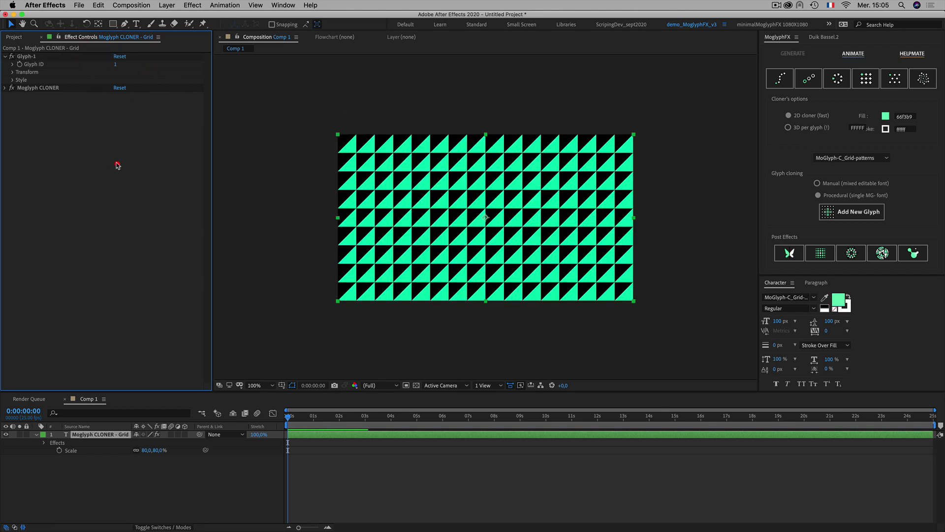
click(90, 468)
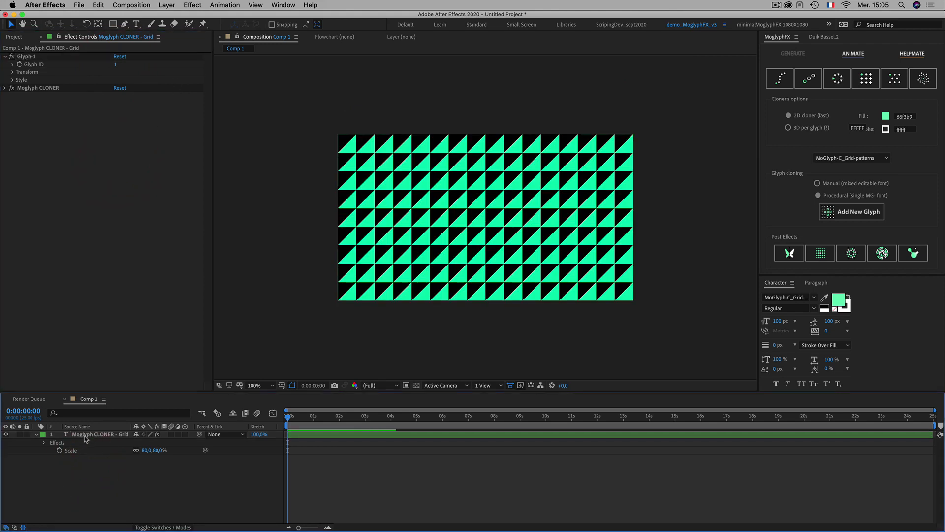
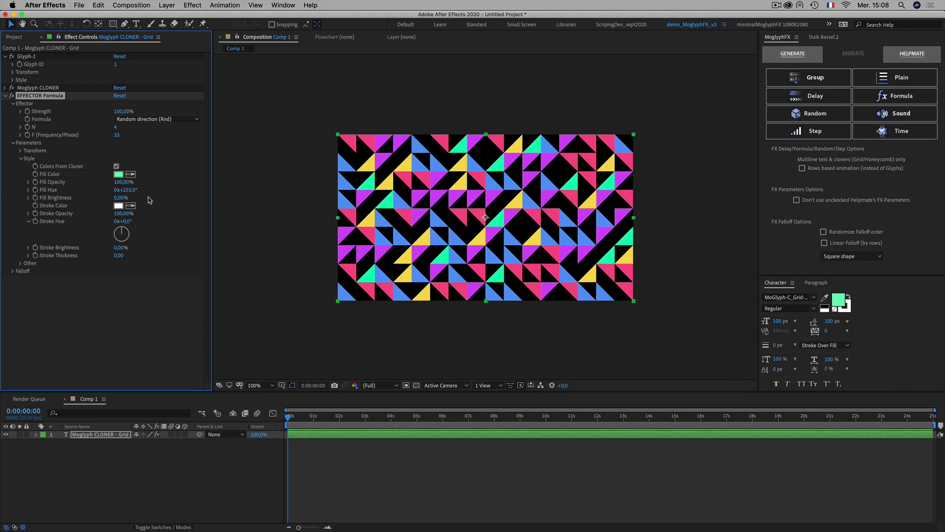
Undo the Formula effector's Fill Hue change and toggle Colors From Cloner to compare its colors with the cloner's own fill and stroke
key(super+z)
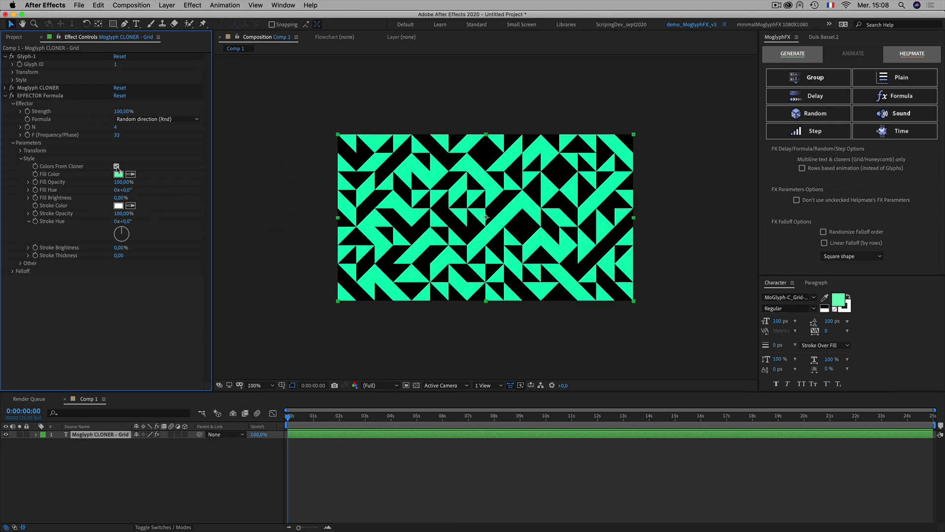
click(117, 167)
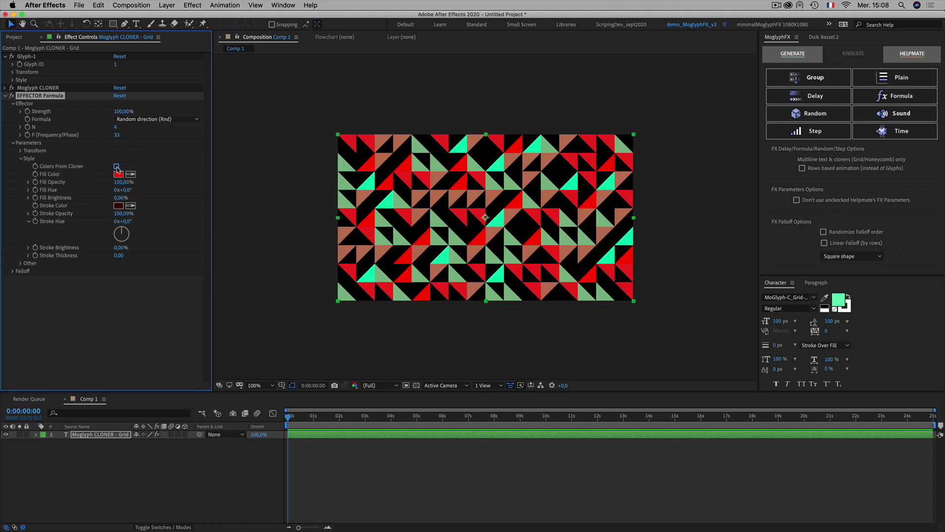
click(116, 167)
click(116, 167)
click(5, 88)
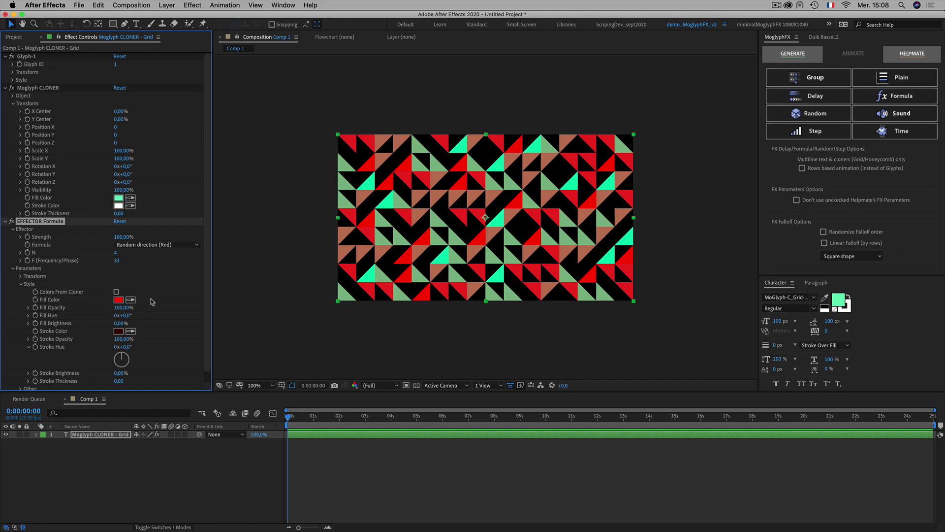
click(116, 292)
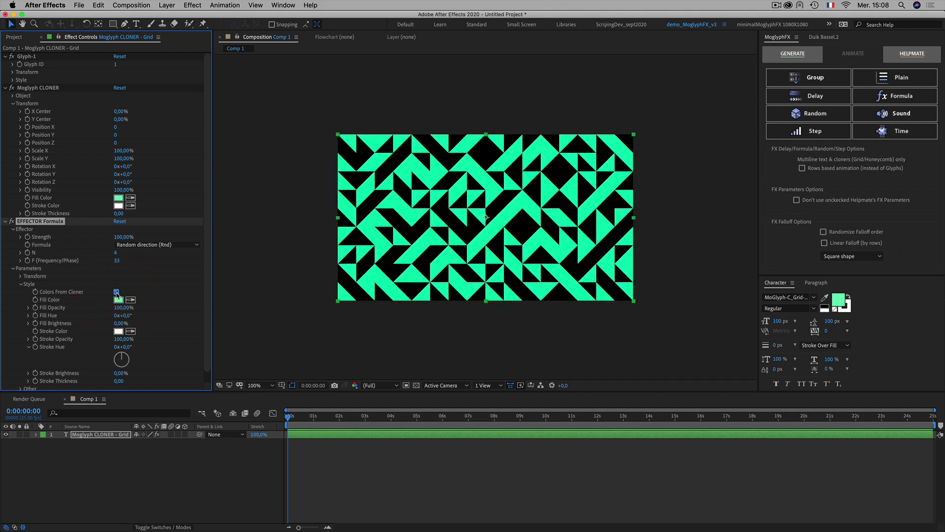
click(117, 293)
click(116, 292)
click(5, 89)
click(116, 292)
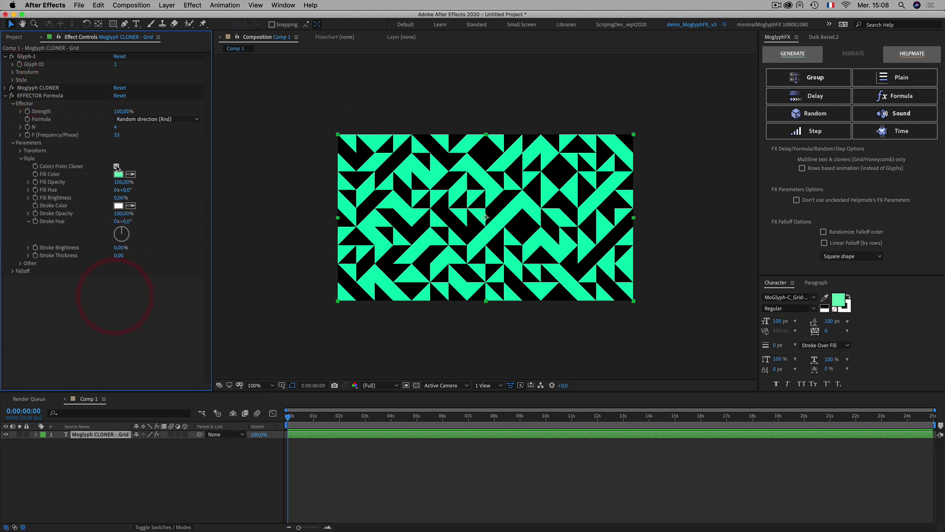
Turn off Colors From Cloner in the Formula effector's style and set its Fill Color to violet 5800FF
click(116, 167)
click(118, 174)
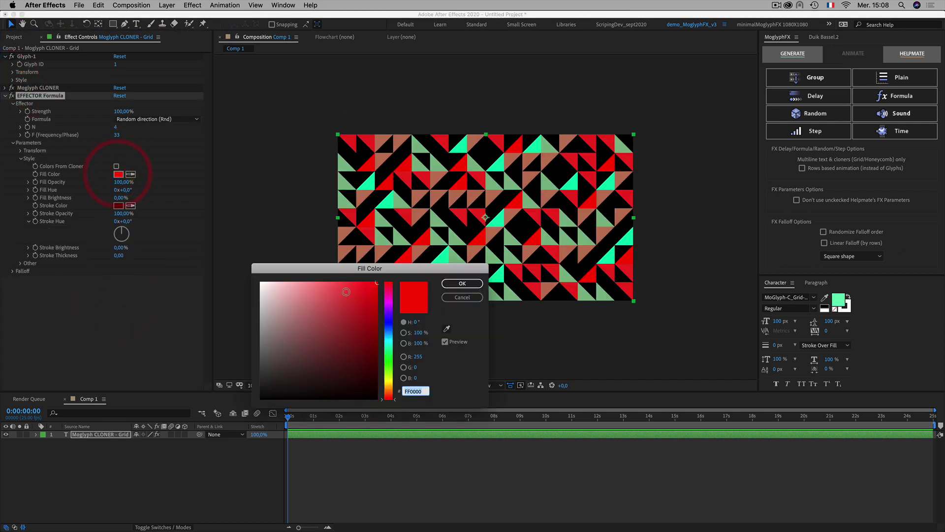
click(390, 298)
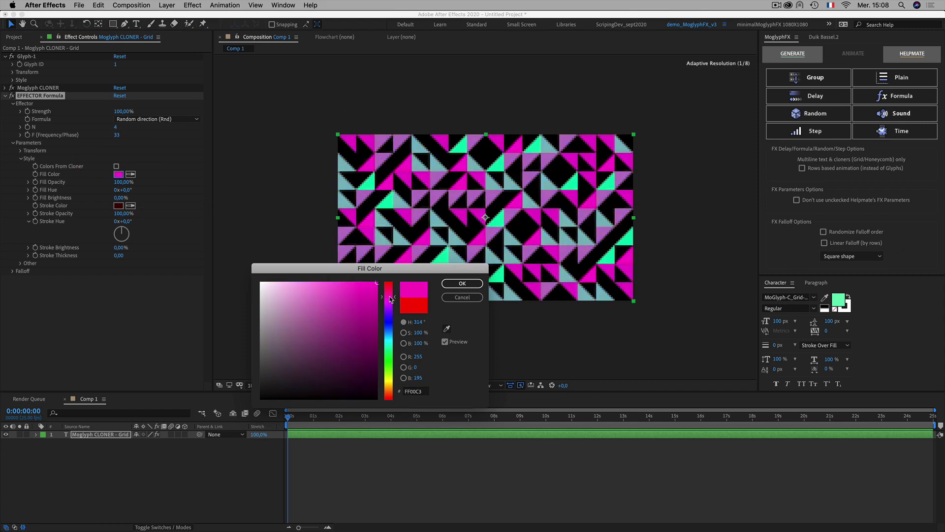
drag(391, 301, 392, 316)
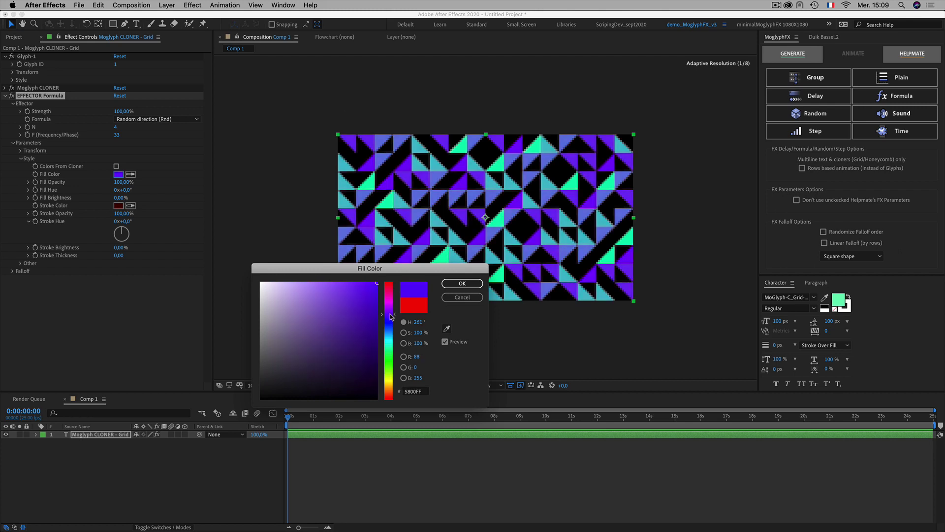
click(461, 283)
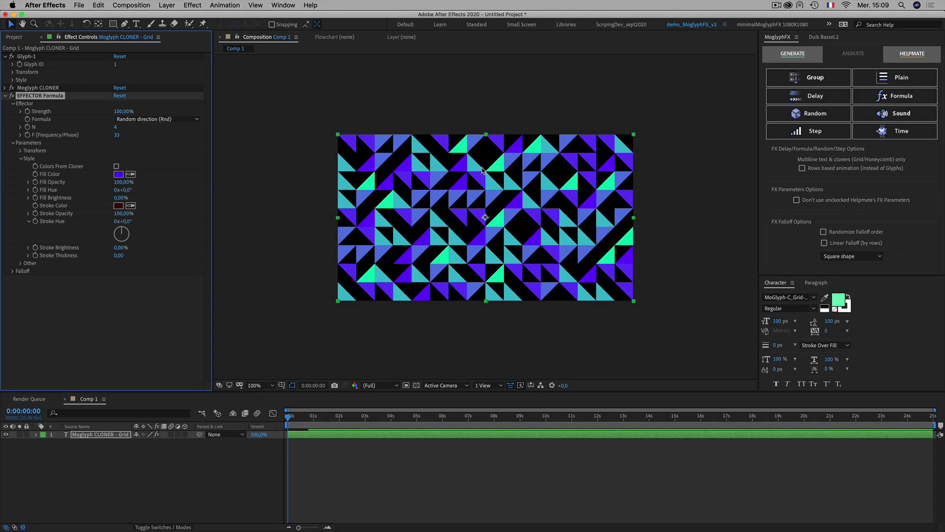
click(148, 298)
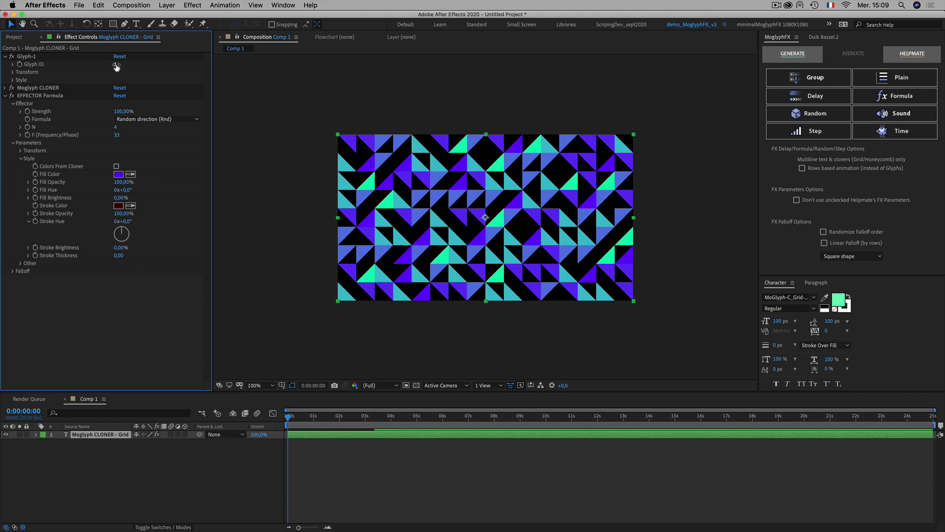
Try other shapes by changing the Glyph ID of Glyph-1, and undo the change
drag(115, 64, 139, 66)
key(super+z)
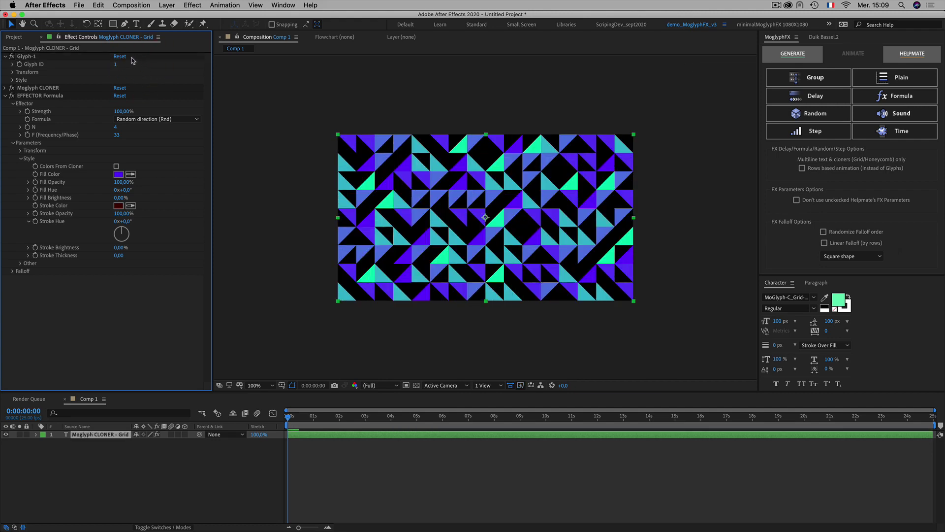
click(115, 316)
click(274, 430)
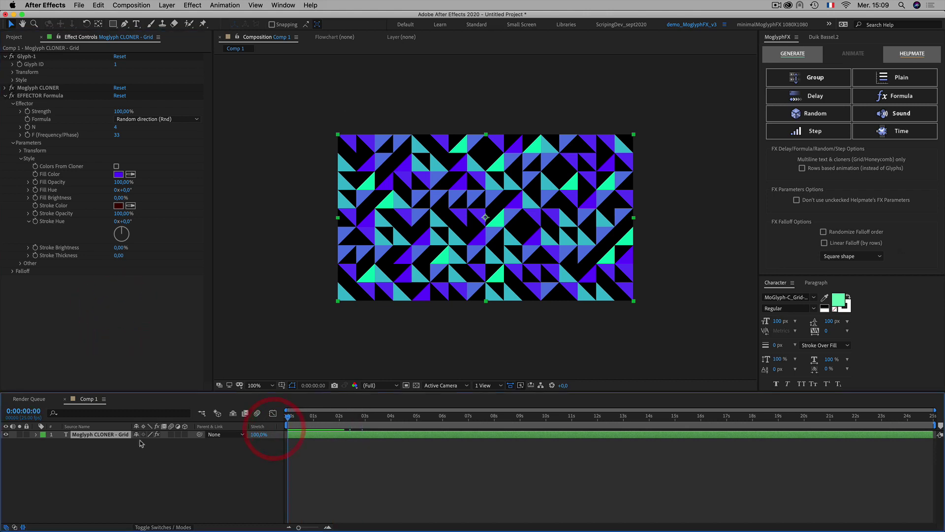
click(99, 459)
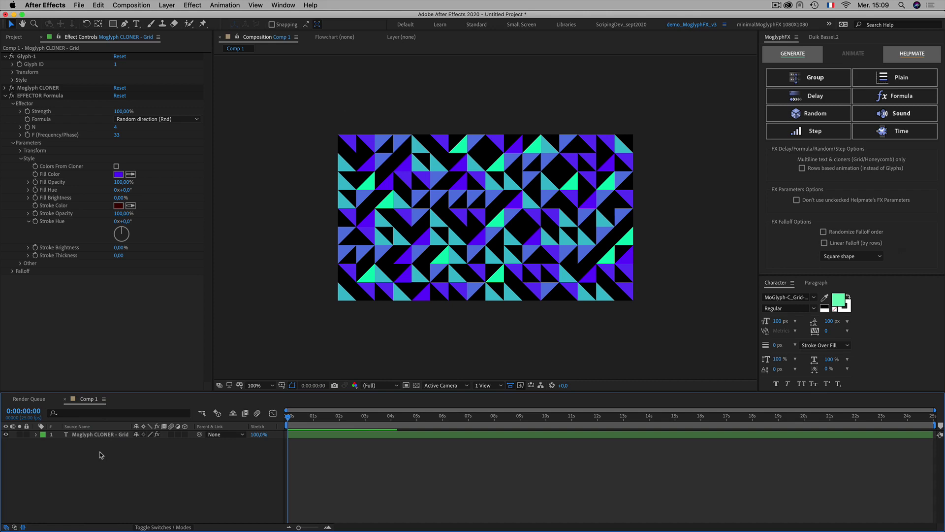
click(91, 457)
click(93, 464)
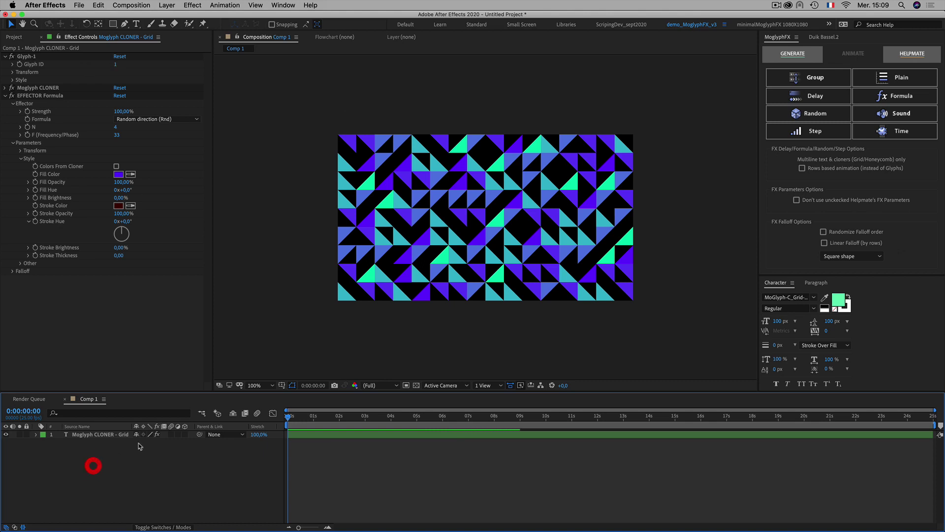
Add the second glyph shape, the solid triangle filling the upper-right half, to the grid cloner layer as a new glyph
click(86, 437)
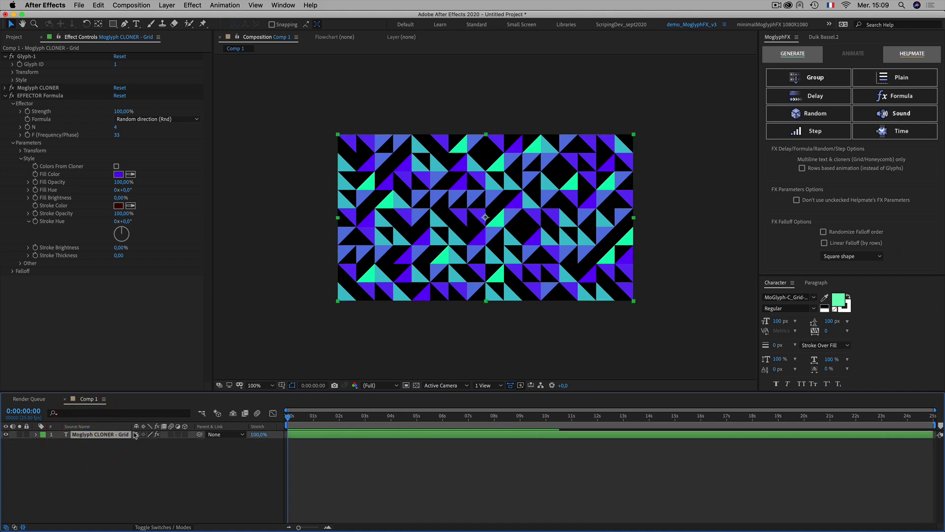
click(775, 58)
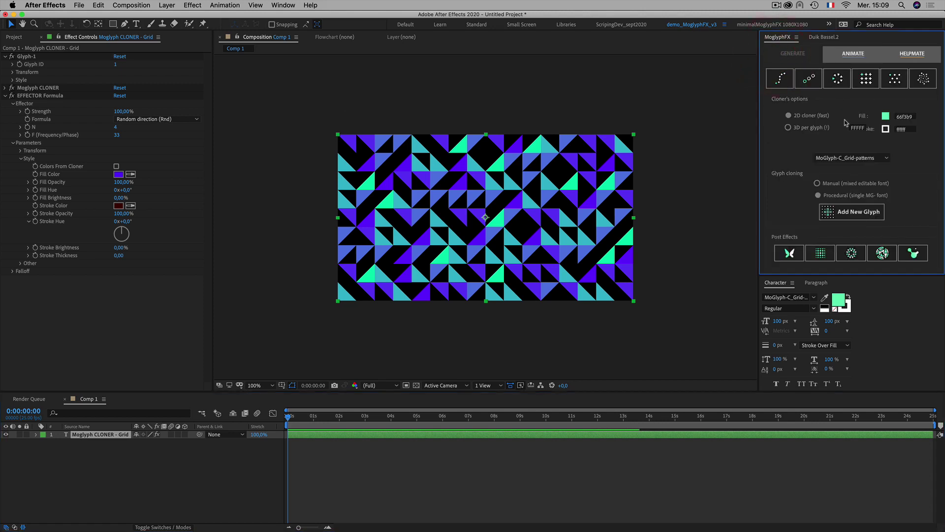
click(851, 218)
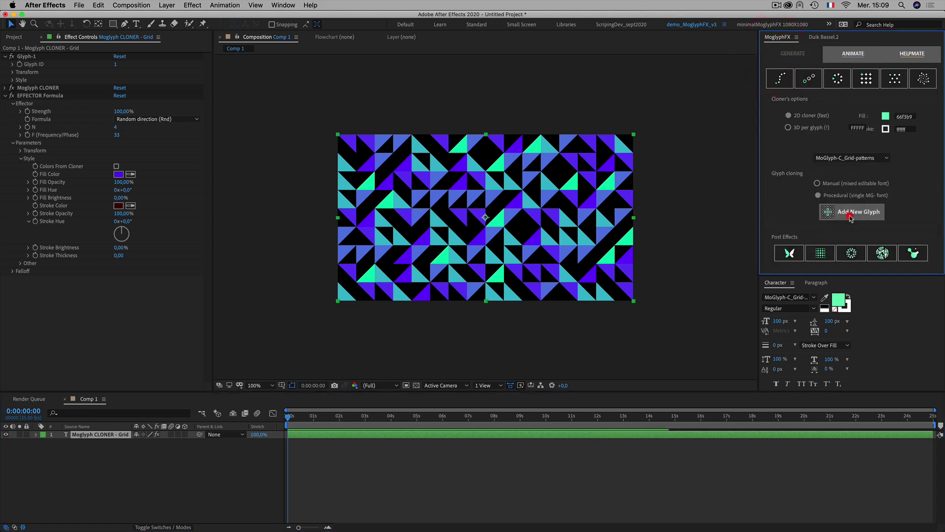
drag(544, 115, 866, 107)
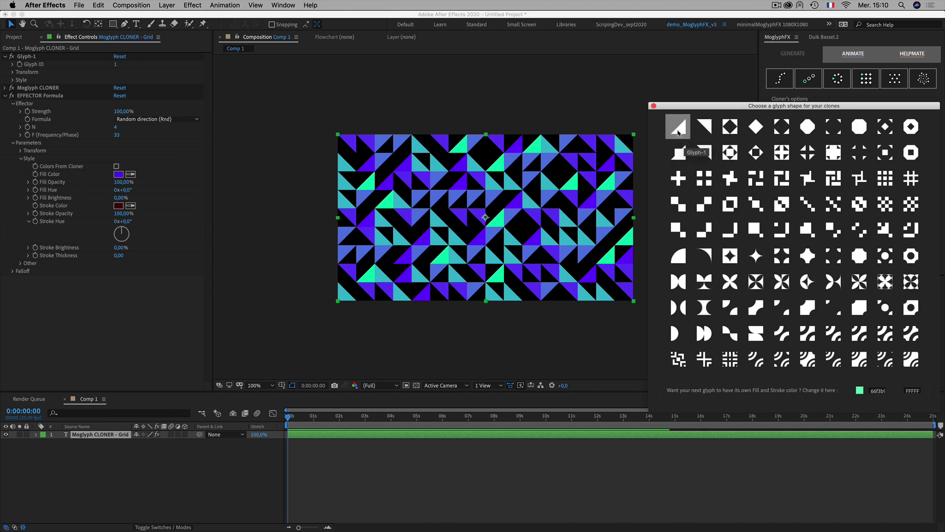
click(707, 127)
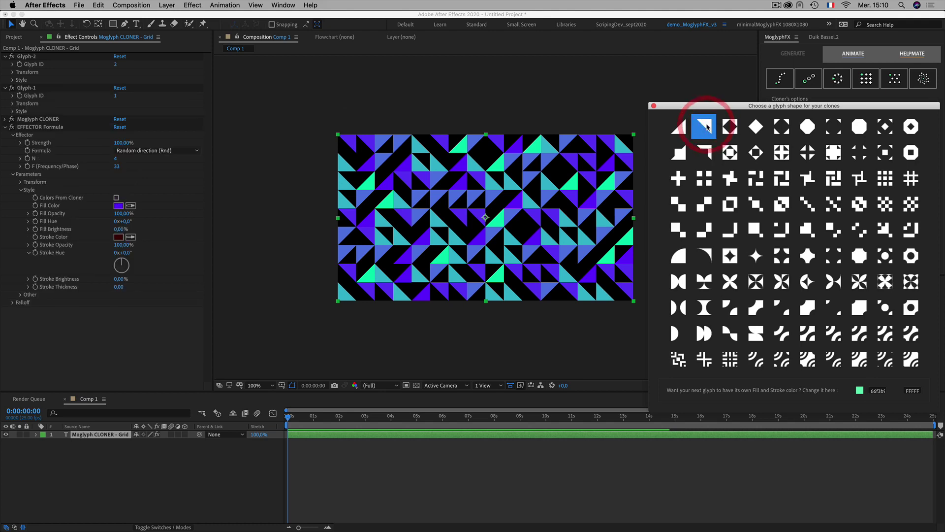
Close the glyph shape chooser and set Glyph-1's Glyph ID to 13
click(654, 106)
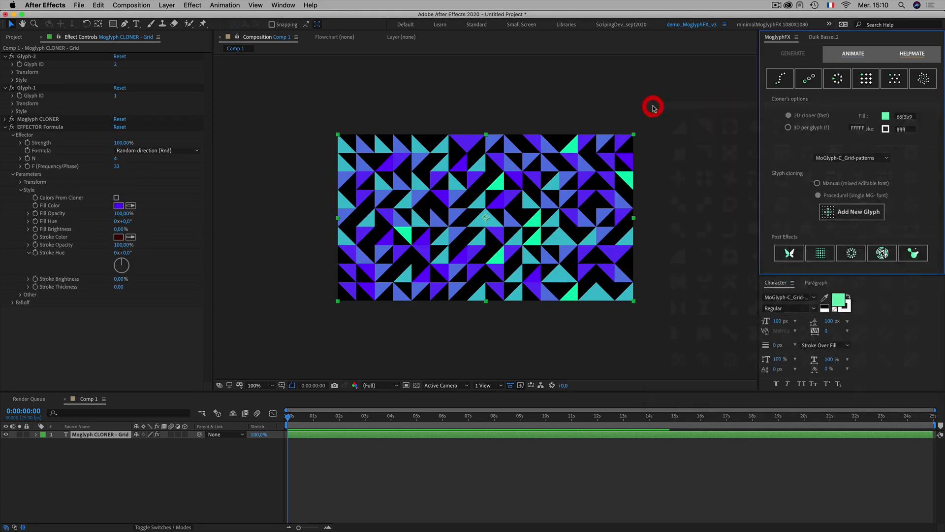
click(25, 88)
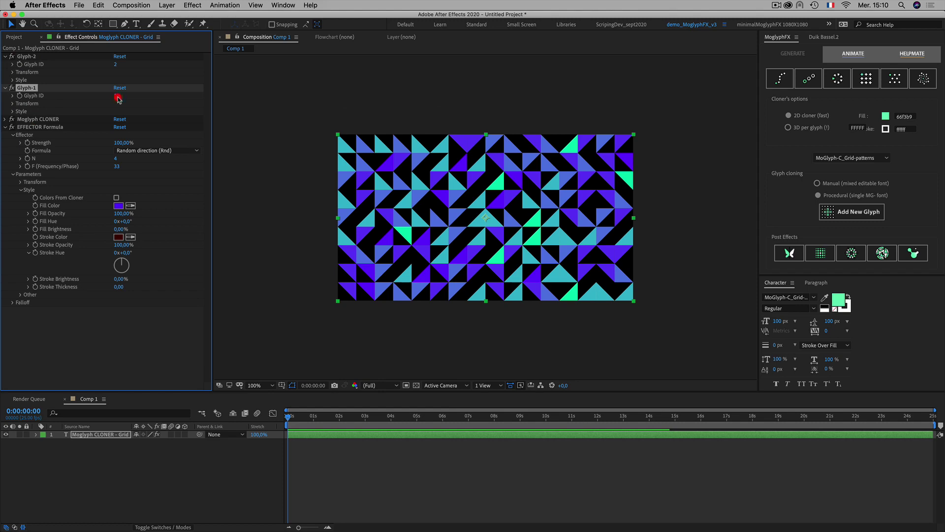
drag(119, 98, 122, 98)
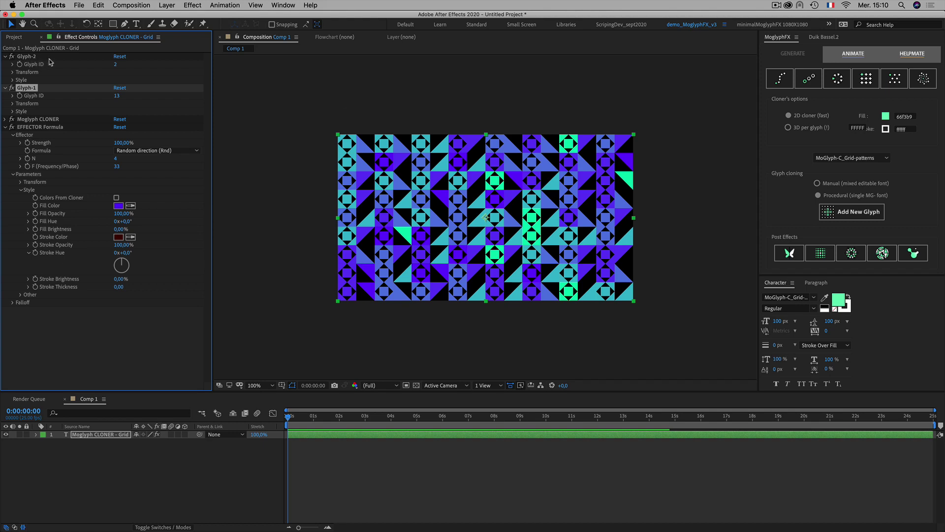
Set the Moglyph CLONER's Clones mode to Randomize and its Seed to 1484
click(5, 128)
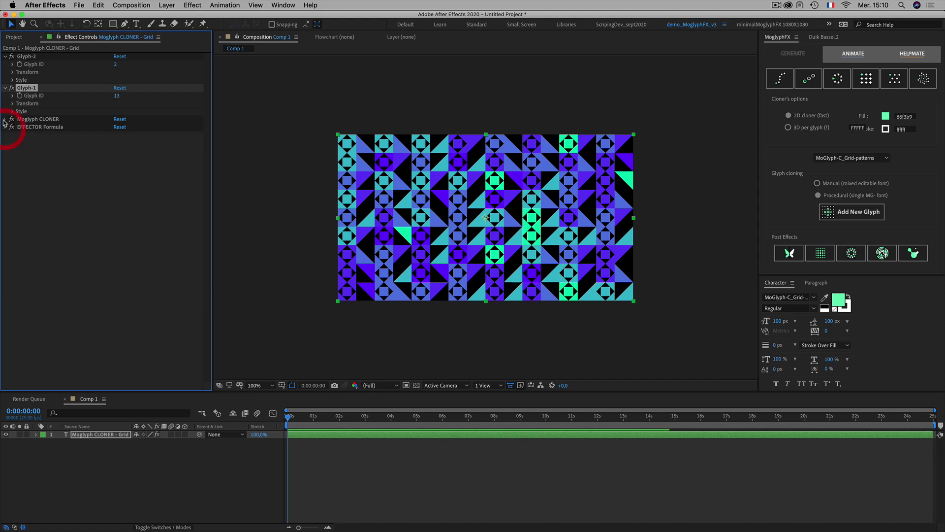
click(24, 119)
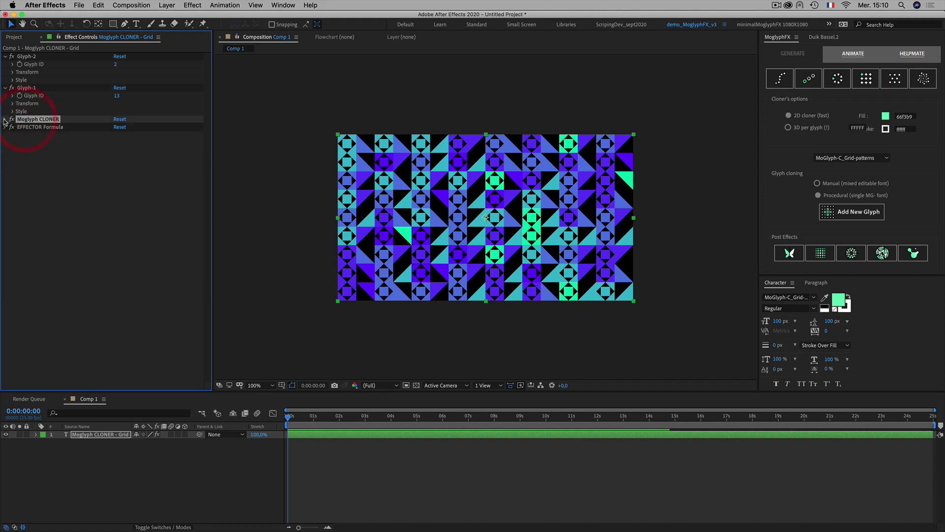
click(5, 120)
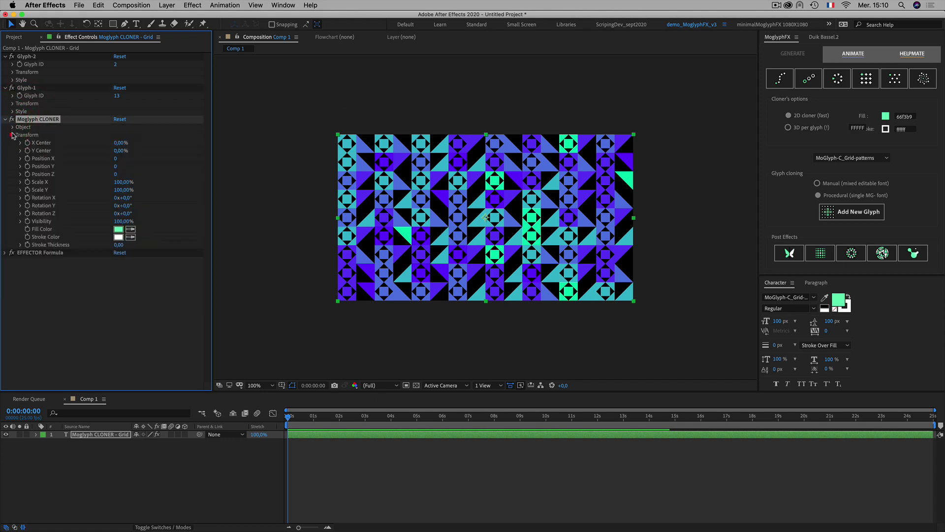
click(12, 135)
click(12, 127)
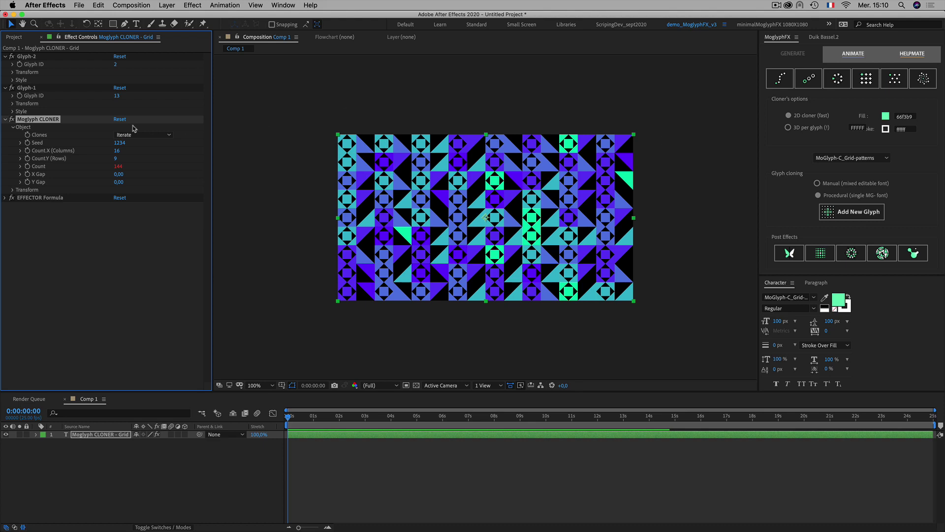
click(127, 134)
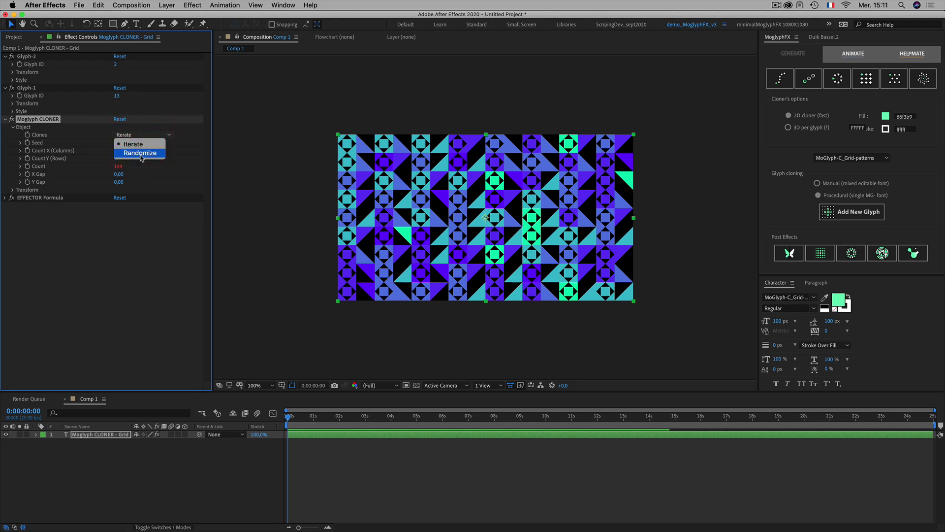
click(140, 153)
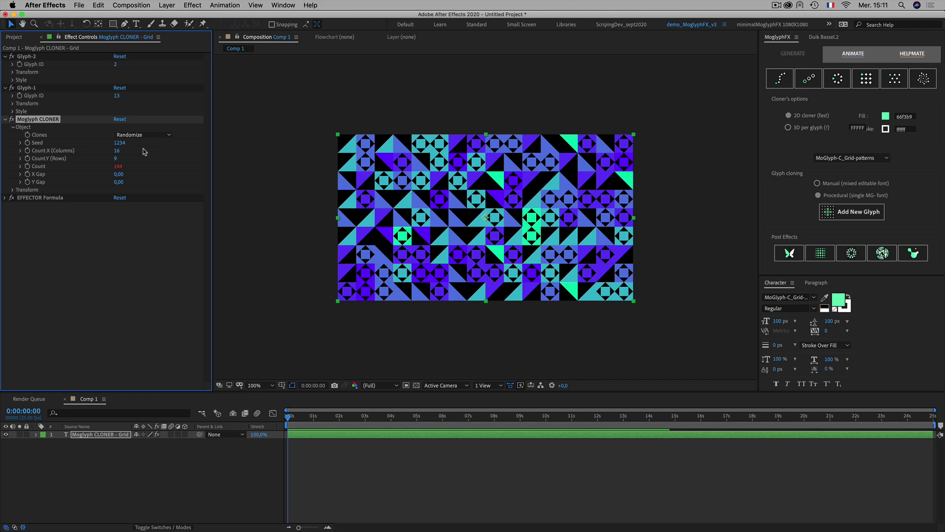
drag(123, 147, 137, 148)
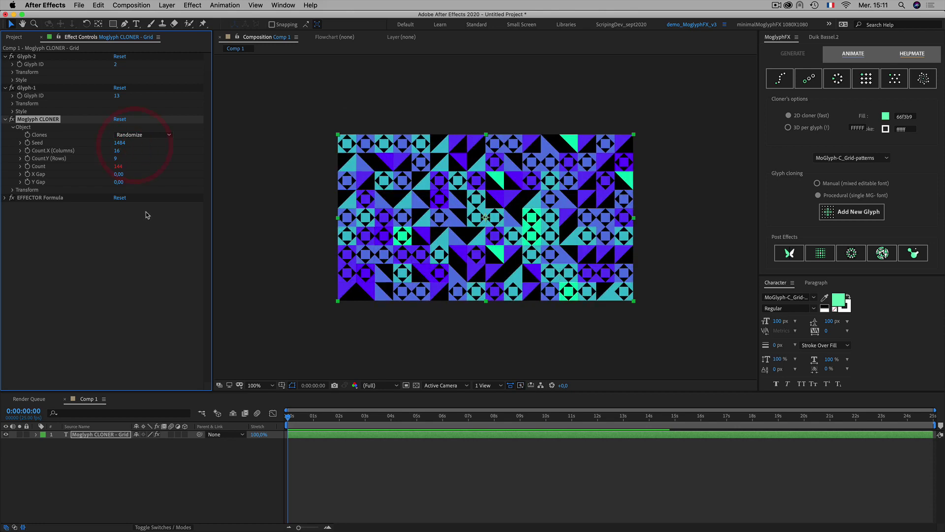
Try Glyph ID 1 and 3 for Glyph-1, and set Glyph-2's Glyph ID to 4
click(117, 96)
text(1)
click(112, 262)
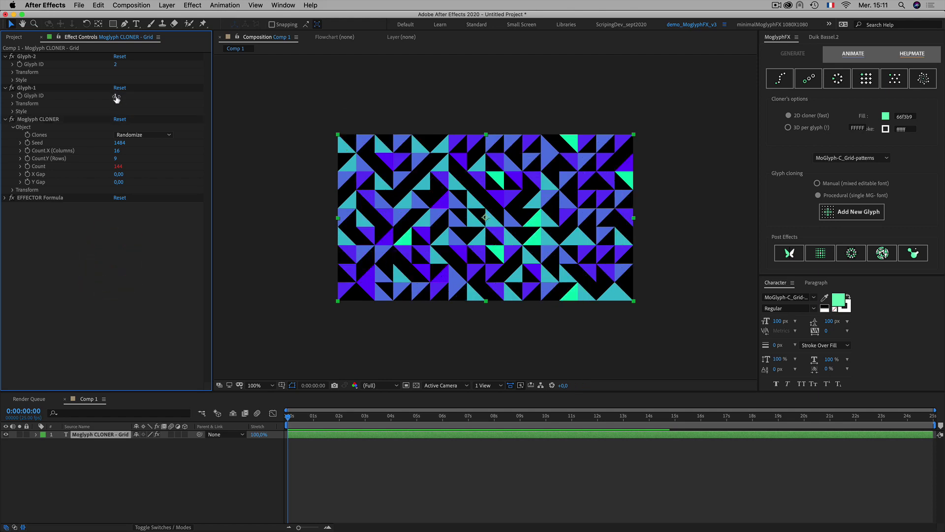
click(116, 97)
text(3)
click(129, 259)
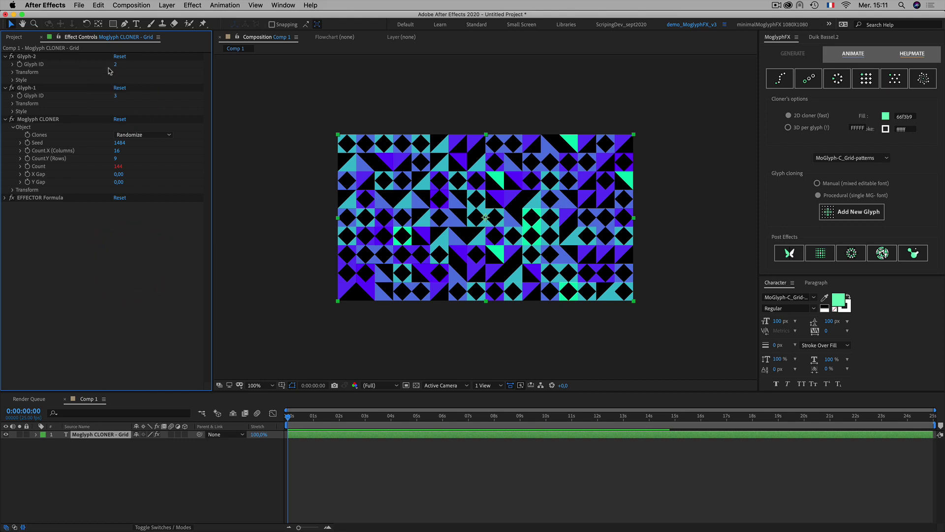
click(116, 65)
text(4)
click(119, 265)
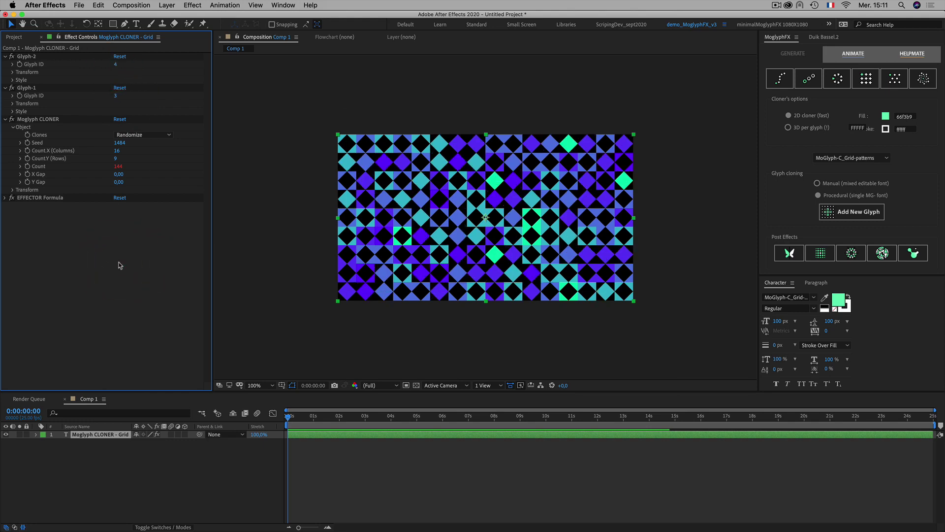
Examine up close how the diamond and its inverse tile together in the grid pattern
key(period)
key(period)
key(period)
key(period)
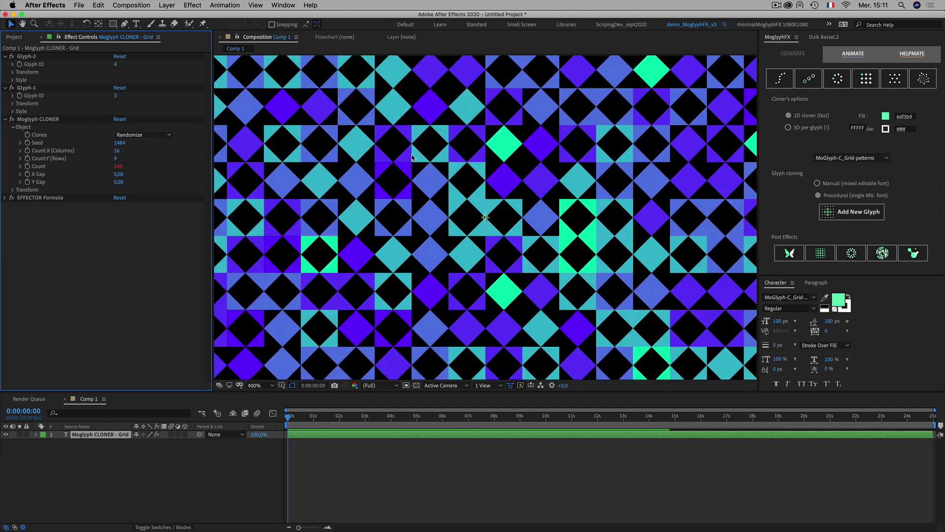
key(h)
drag(333, 156, 600, 247)
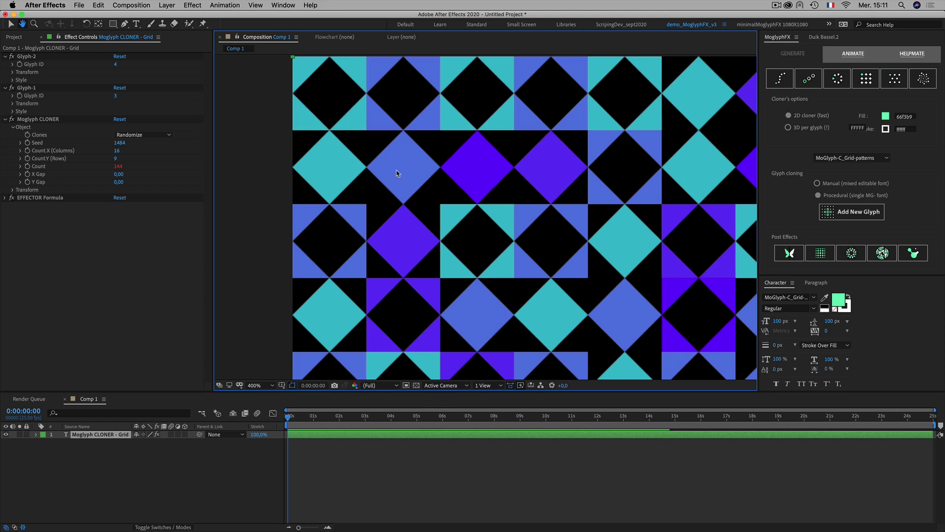
key(v)
key(comma)
key(h)
drag(594, 240, 433, 161)
key(comma)
drag(506, 195, 485, 192)
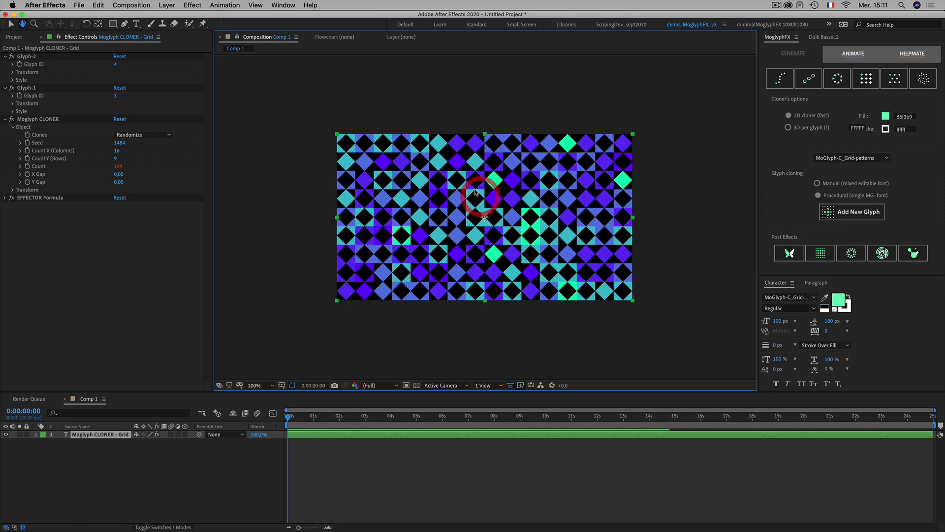
key(v)
Set Glyph-1's Glyph ID to 5 and Glyph-2's to 6
click(116, 97)
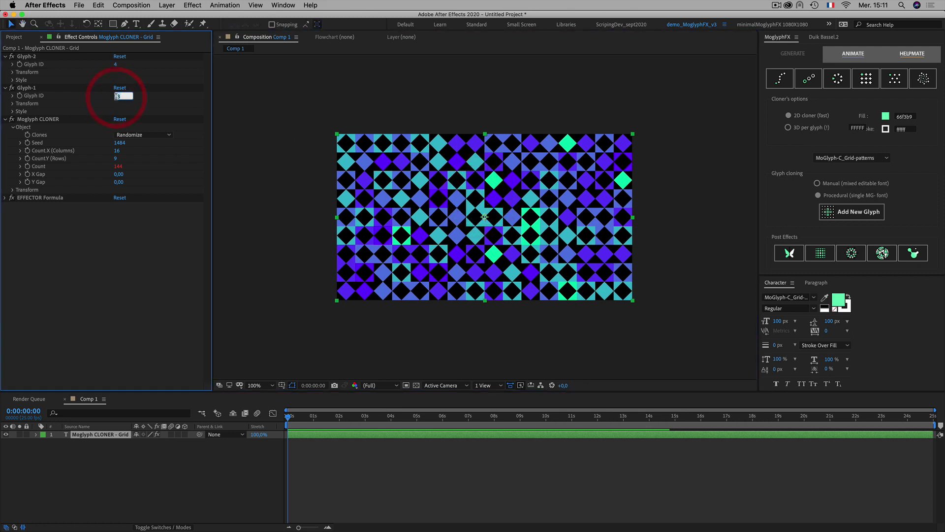
text(5)
click(160, 69)
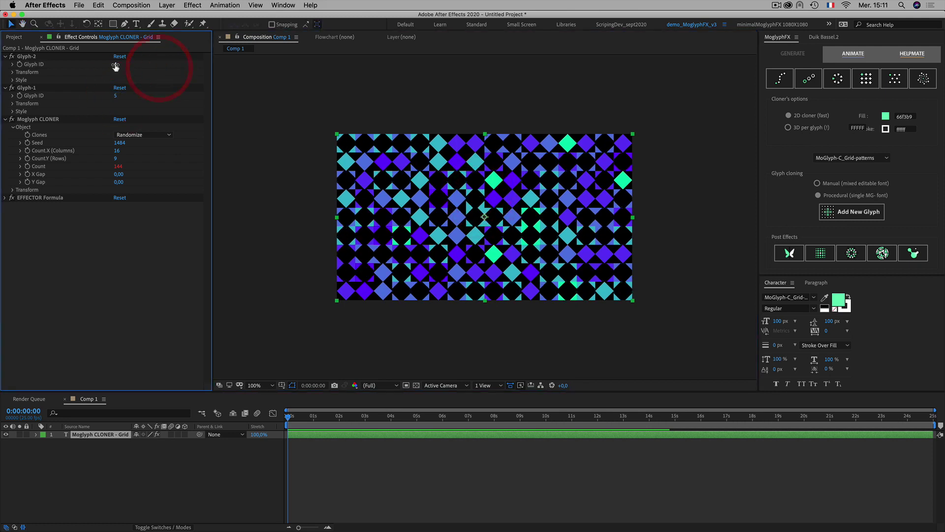
click(117, 65)
text(6)
click(184, 88)
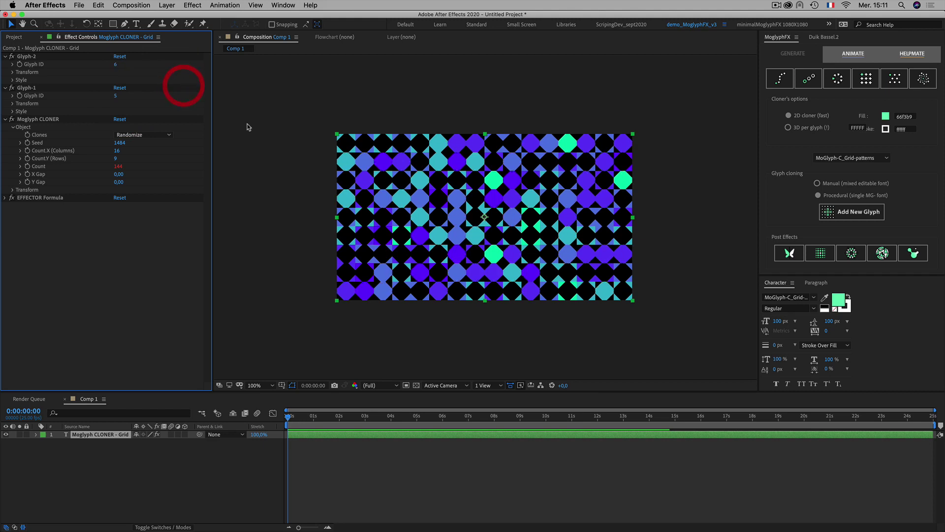
Try further shapes for Glyph-2 from Glyph ID 7 to 9, and set Glyph-1's Glyph ID to 10
click(117, 66)
text(7)
key(Return)
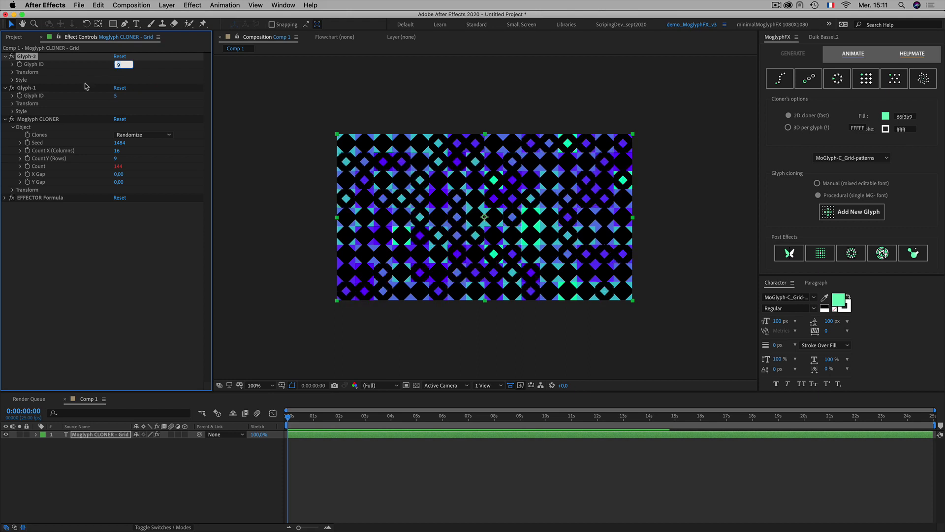
click(116, 95)
text(10)
key(Return)
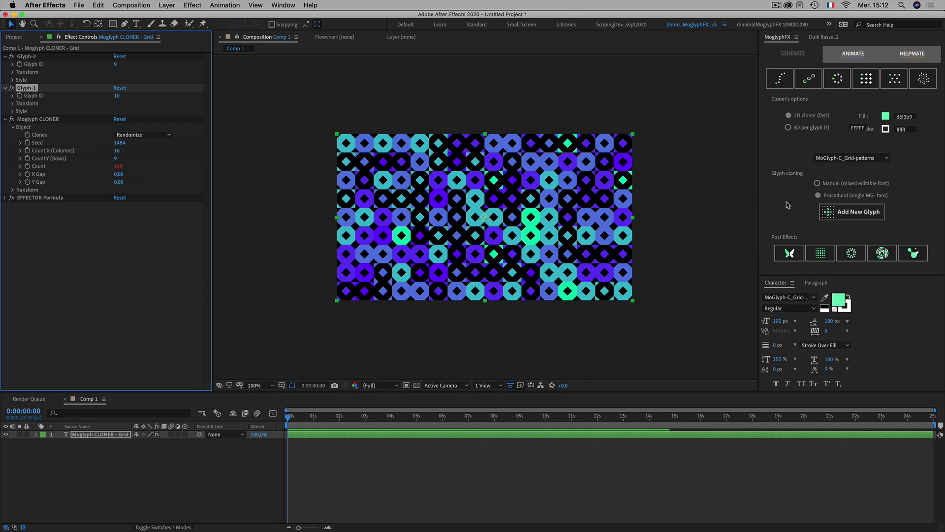
Check the available shapes in the glyph chooser, and set Glyph-1's Glyph ID to 11 and Glyph-2's to 12
click(840, 211)
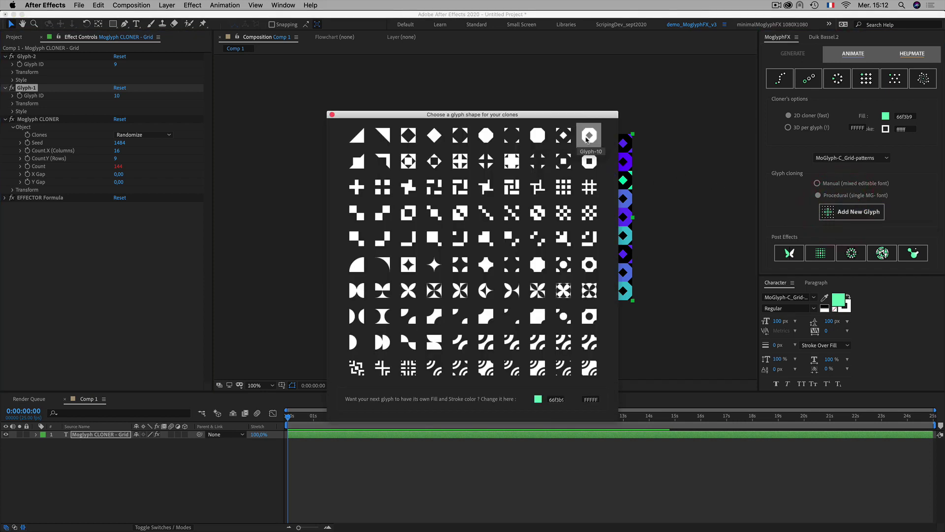
click(332, 115)
click(119, 96)
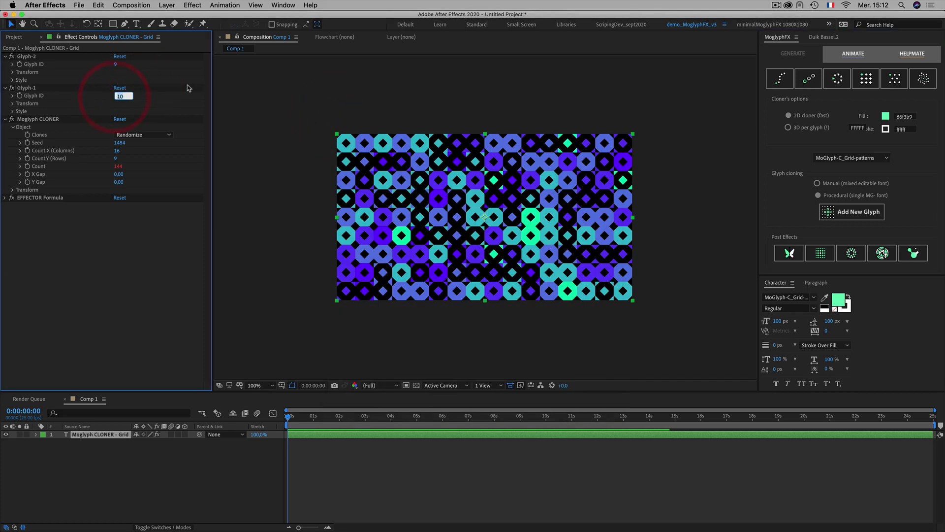
key(Up)
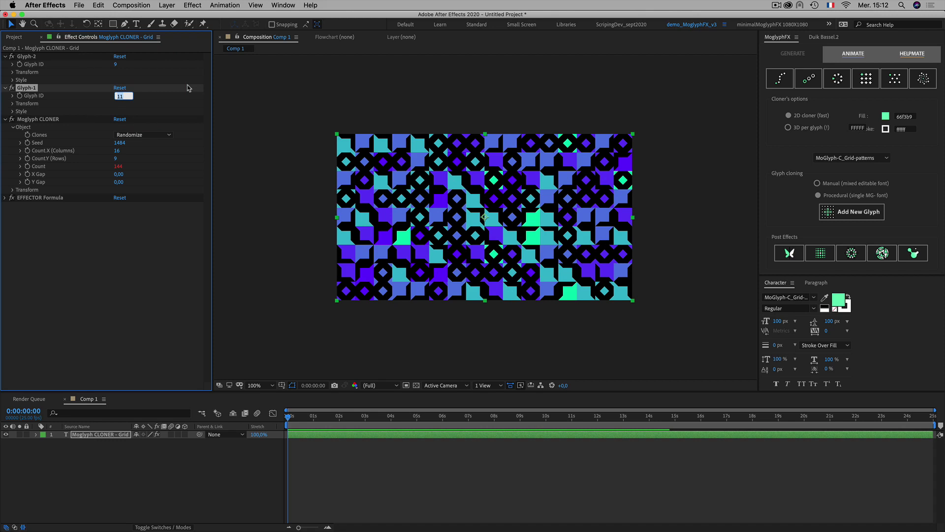
click(116, 65)
key(Up)
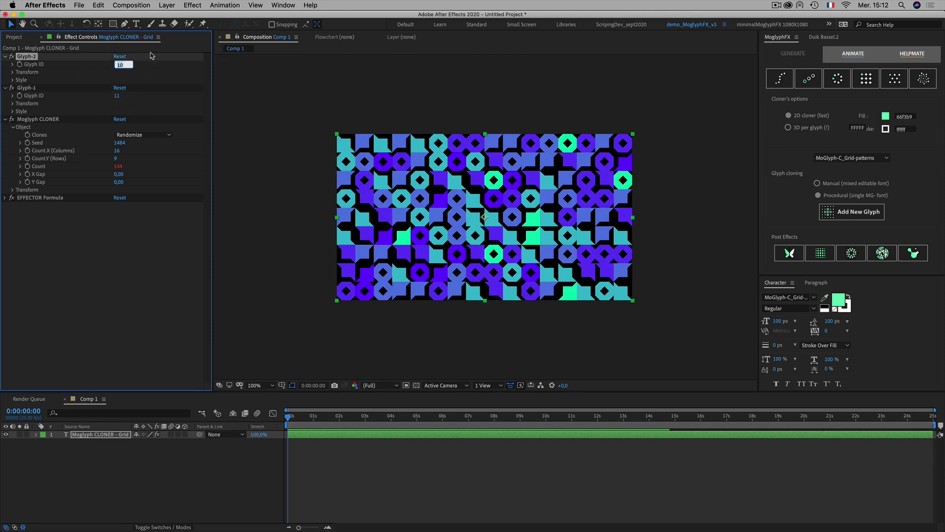
key(Up)
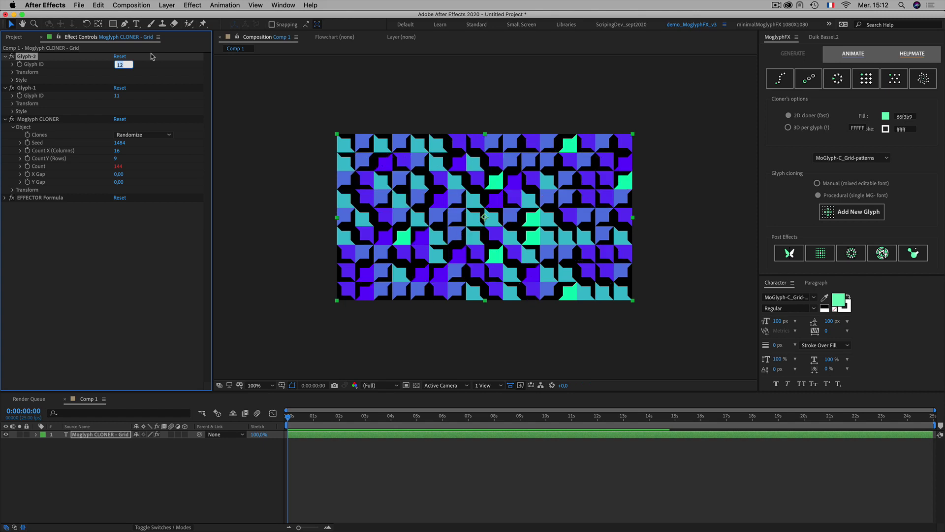
click(91, 255)
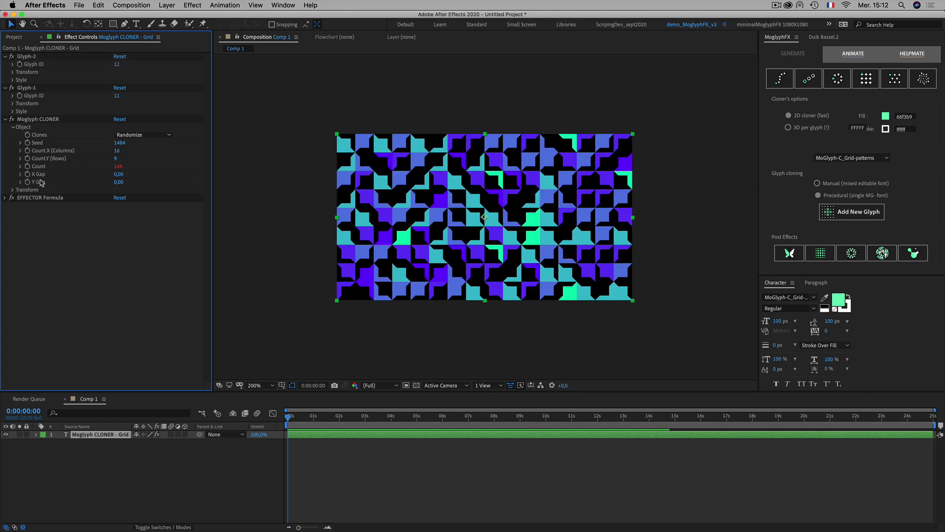
key(period)
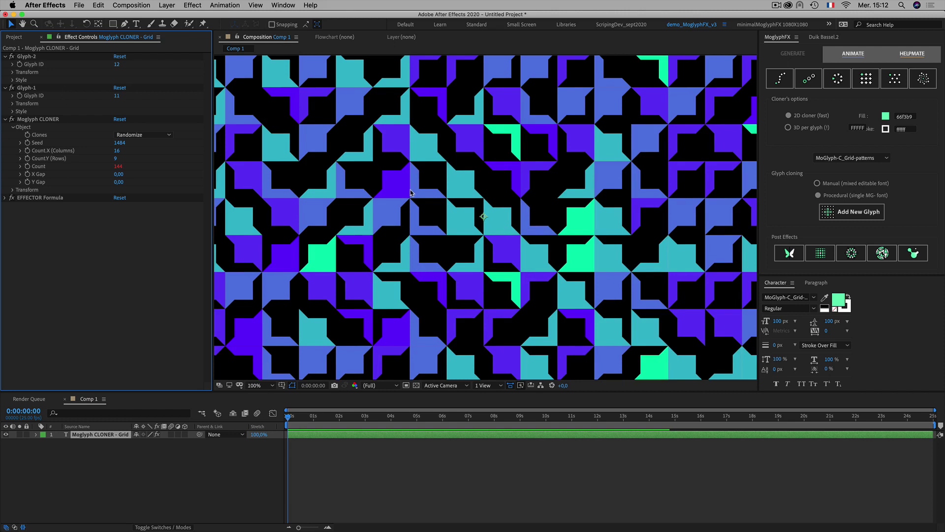
key(comma)
key(period)
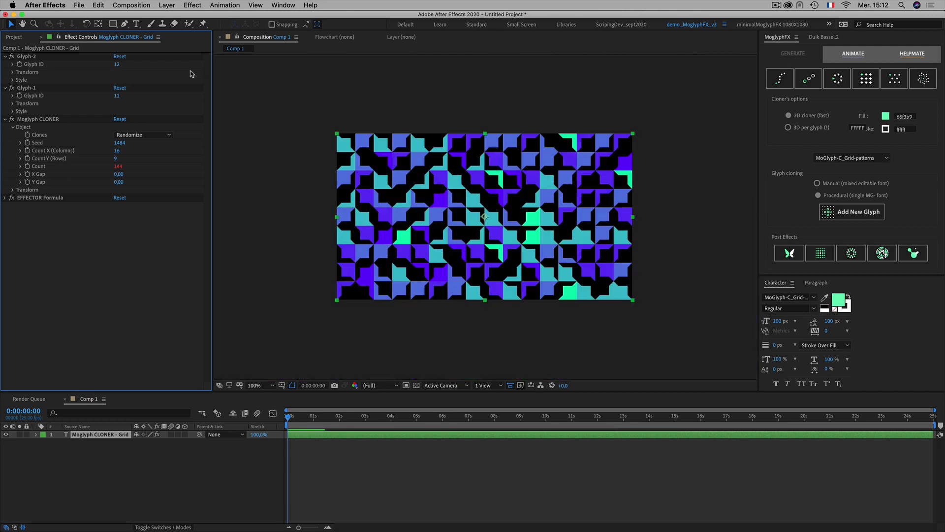
Raise Glyph-2's Glyph ID to 14 and Glyph-1's to 16
click(117, 64)
key(Up)
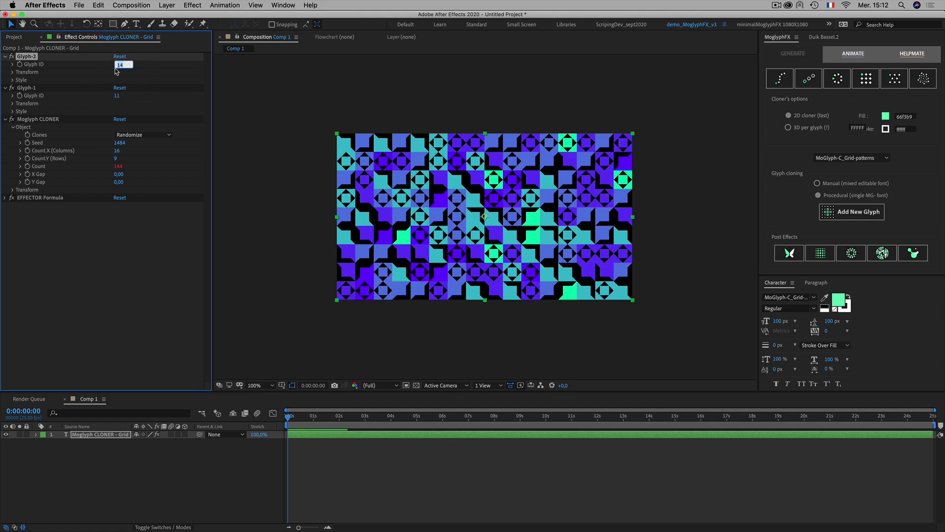
click(118, 96)
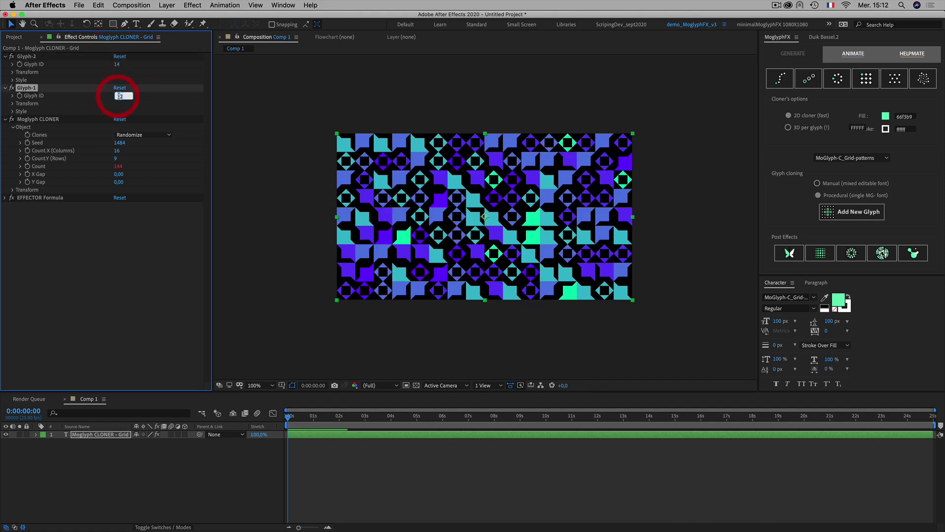
key(Up)
key(Up)
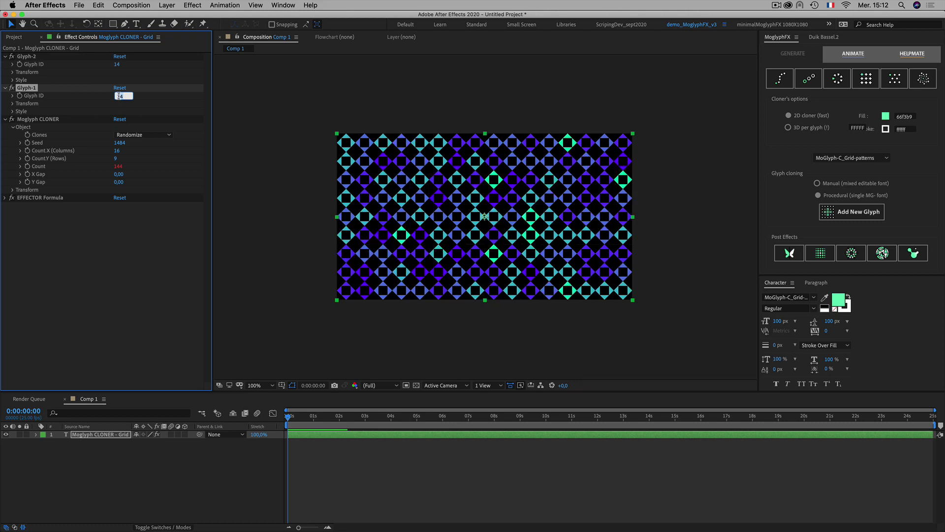
key(Up)
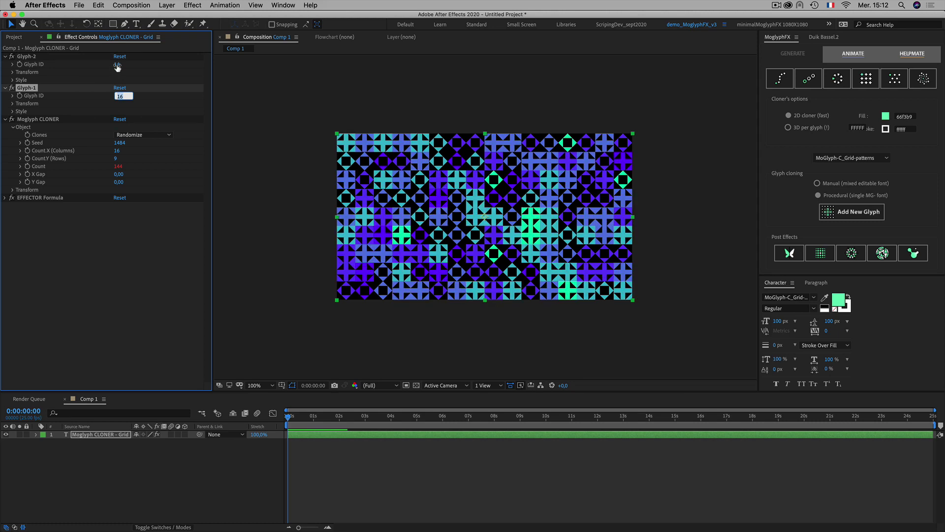
Raise Glyph-2's Glyph ID to 18 and Glyph-1's to 20
click(117, 66)
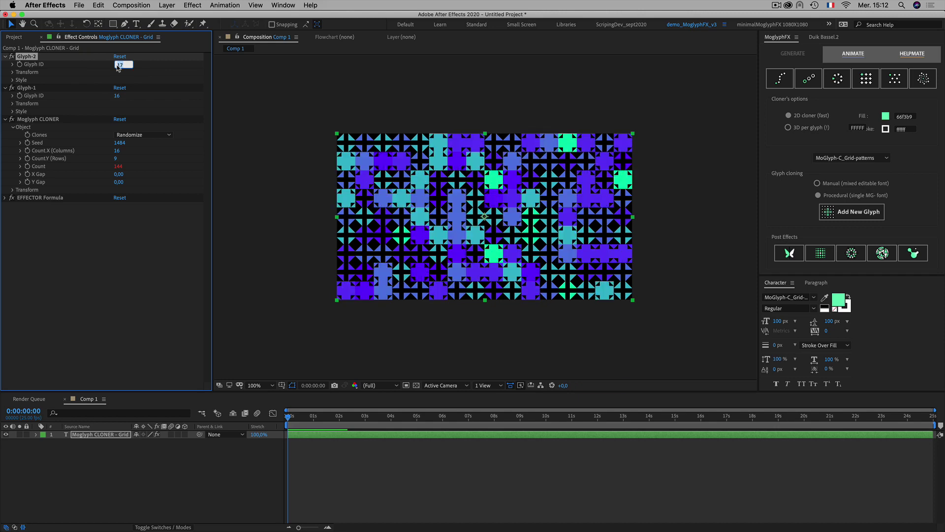
key(Up)
click(120, 95)
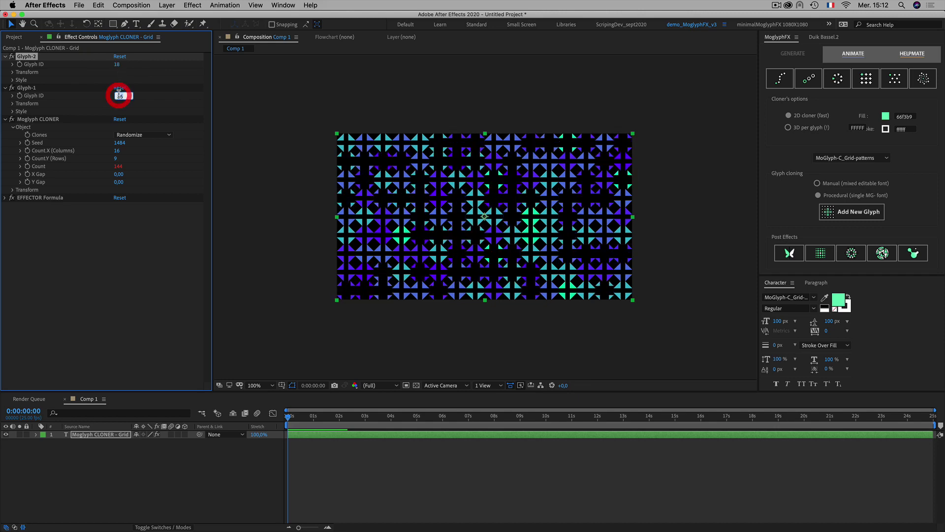
key(Up)
key(Up)
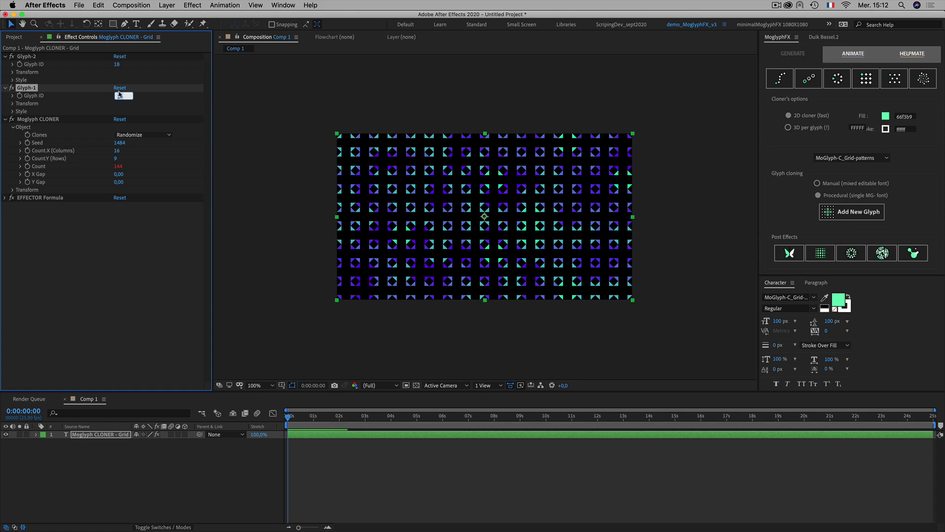
key(Up)
key(Up)
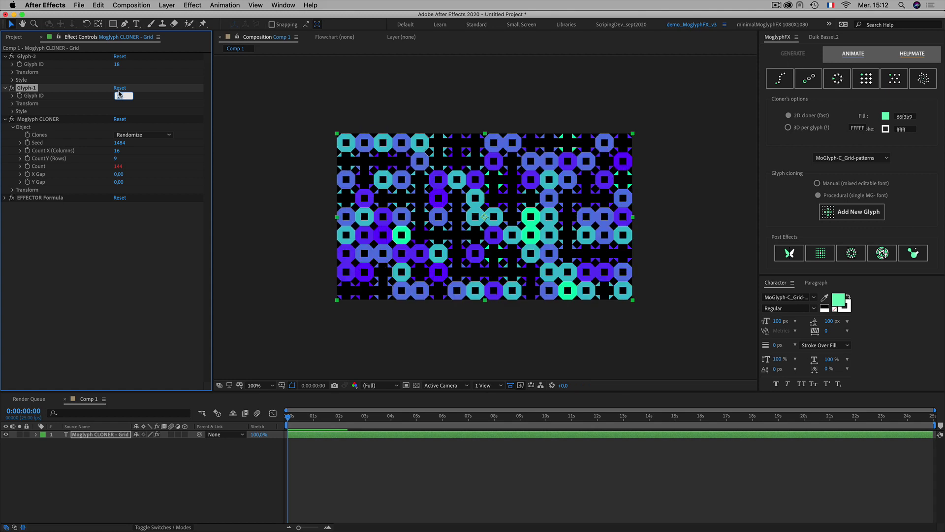
Set Glyph-2's Glyph ID to 19 as the counterpart of Glyph-1's shape
click(117, 64)
key(Up)
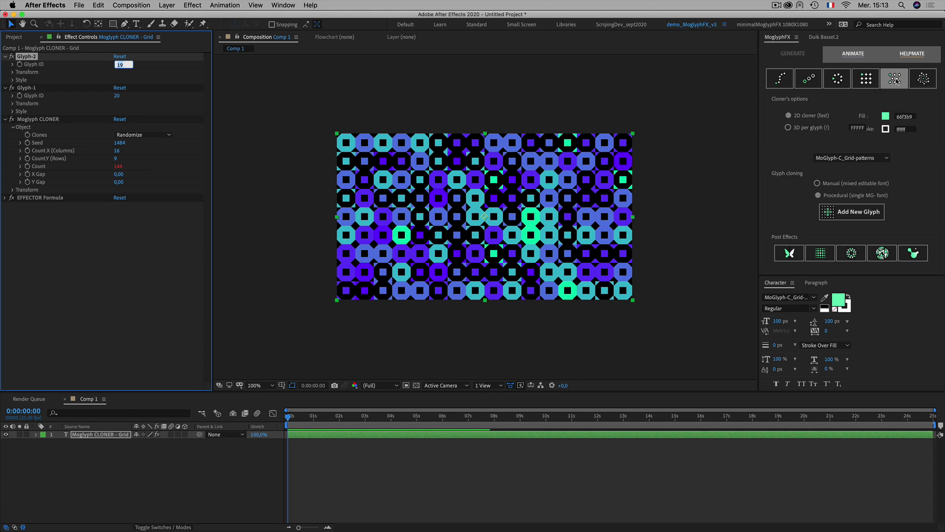
click(87, 256)
Set the Glyph ID of both Glyph-2 and Glyph-1 to 22
click(118, 65)
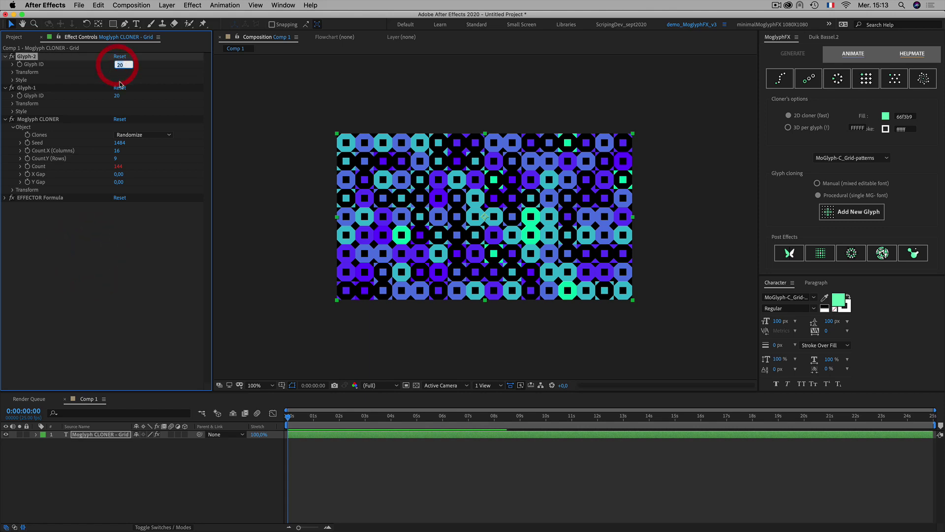
text(22)
key(Return)
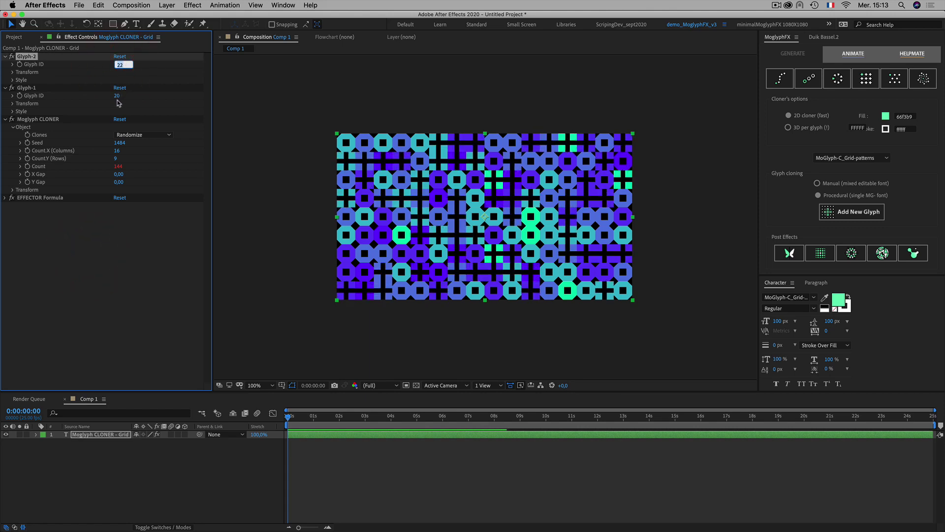
click(119, 96)
text(22)
key(Return)
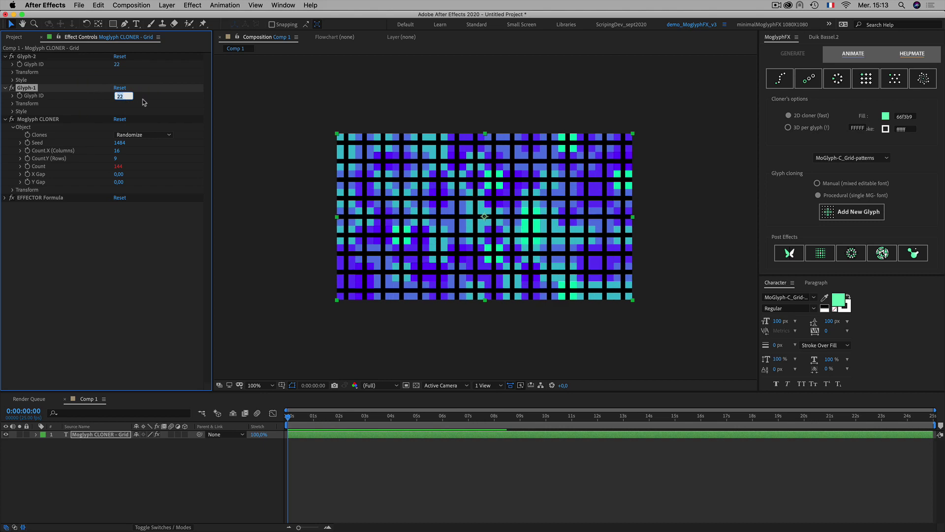
Set Glyph-1's Glyph ID to 23, try 23 for Glyph-2, and set Glyph-2's to 24
text(23)
key(Return)
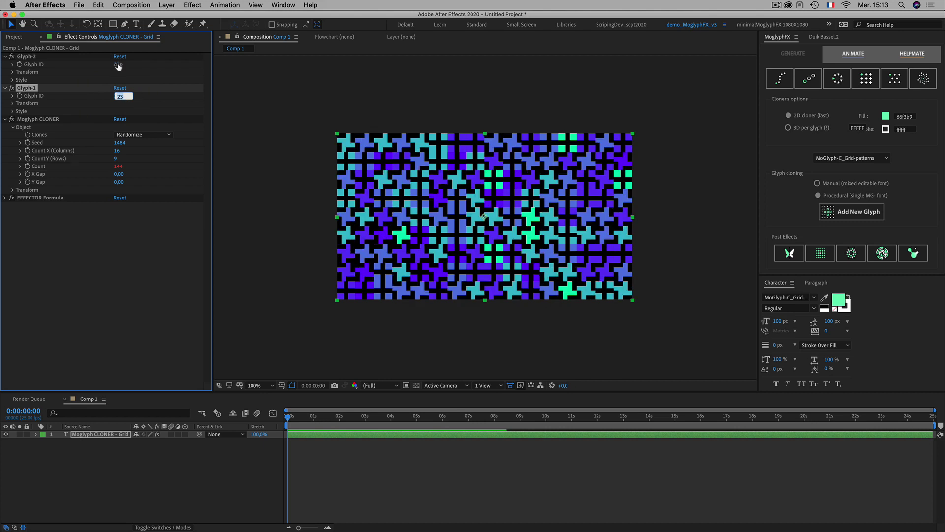
click(118, 65)
text(23)
key(Return)
text(24)
key(Return)
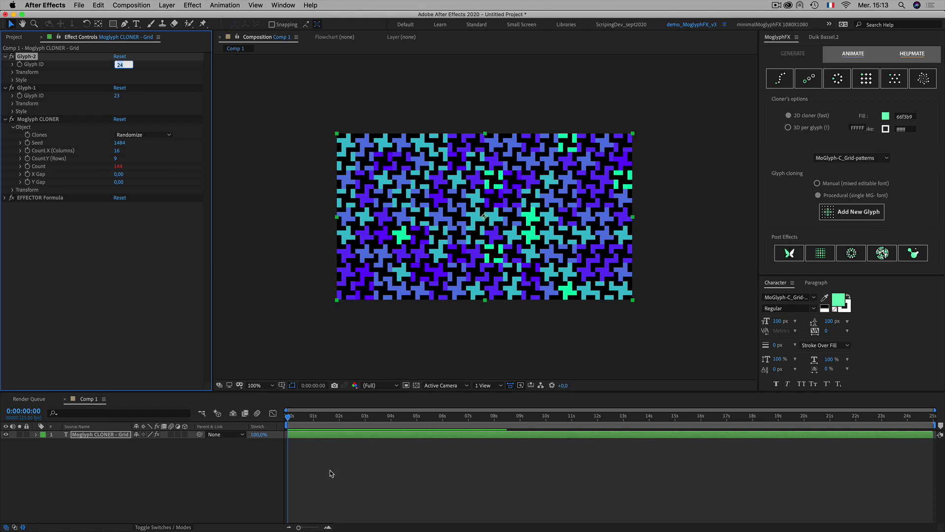
click(330, 472)
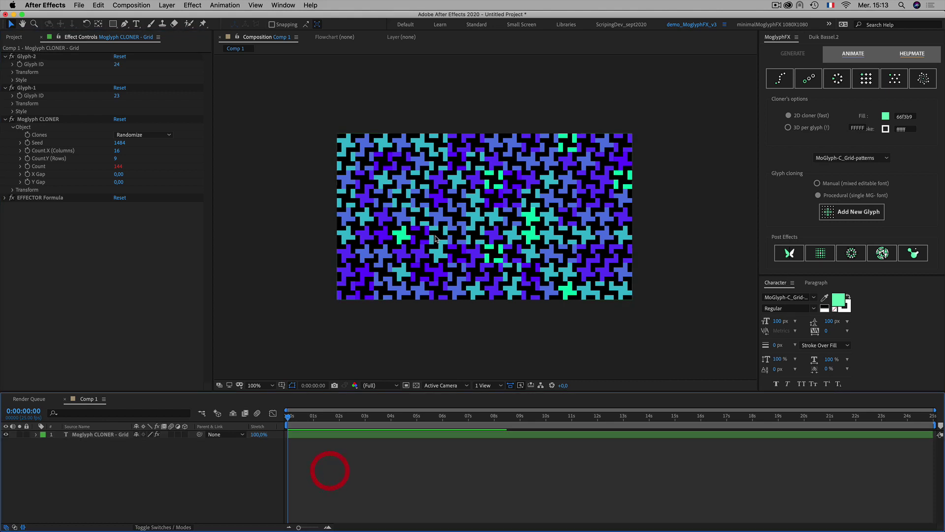
Raise Glyph-2's Glyph ID to 26 and Glyph-1's to 27
click(117, 65)
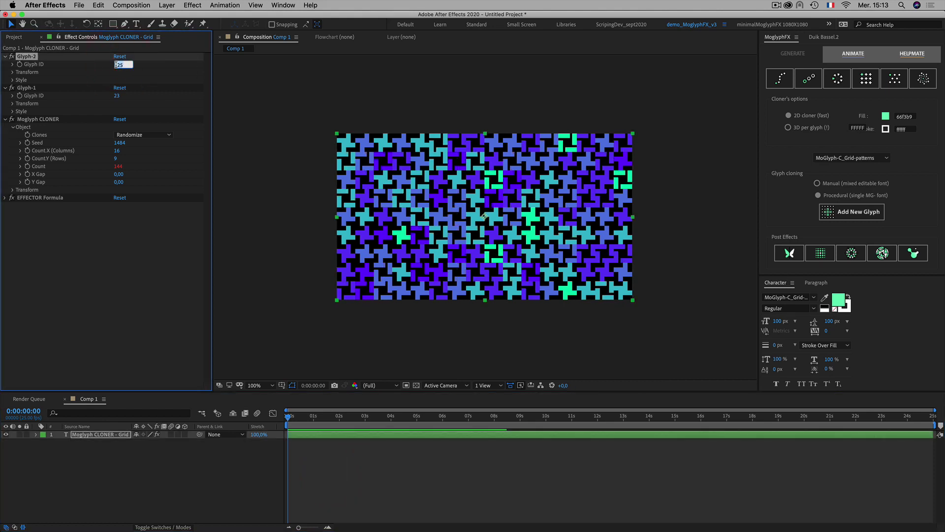
key(Up)
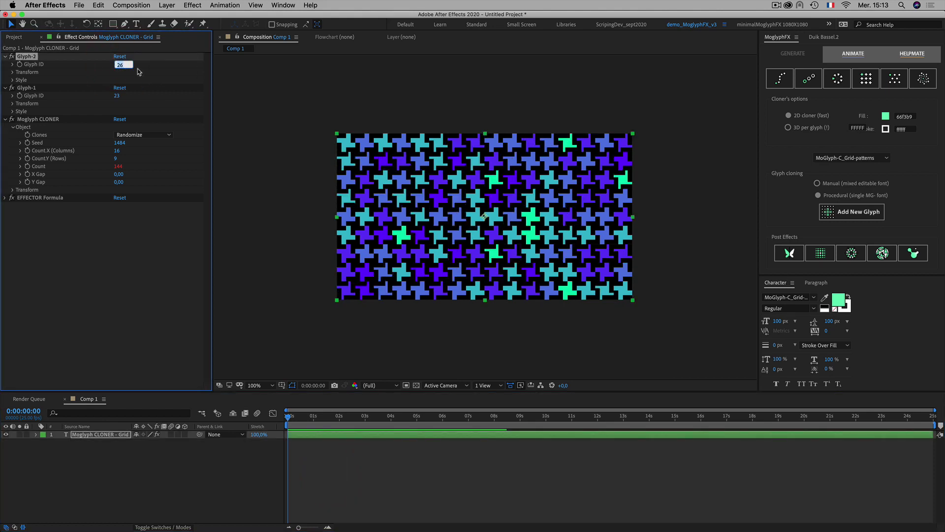
click(119, 95)
key(Up)
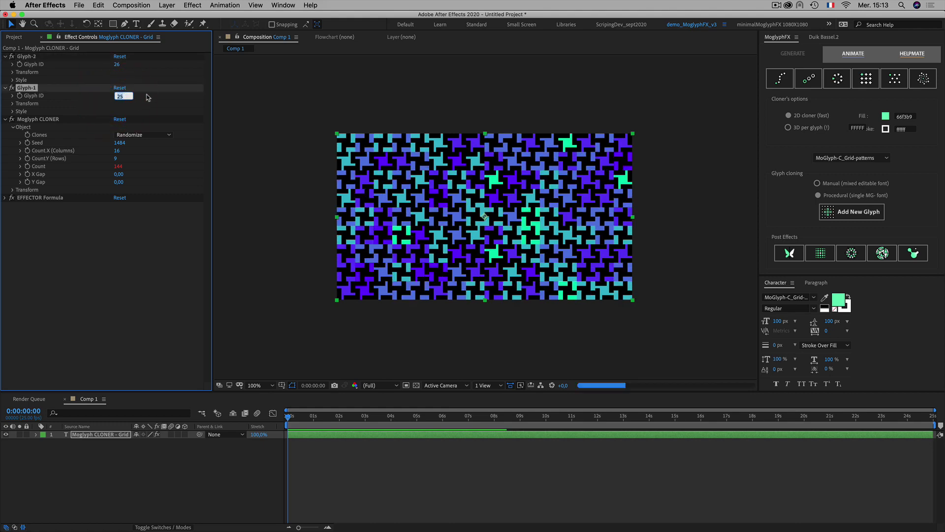
key(Up)
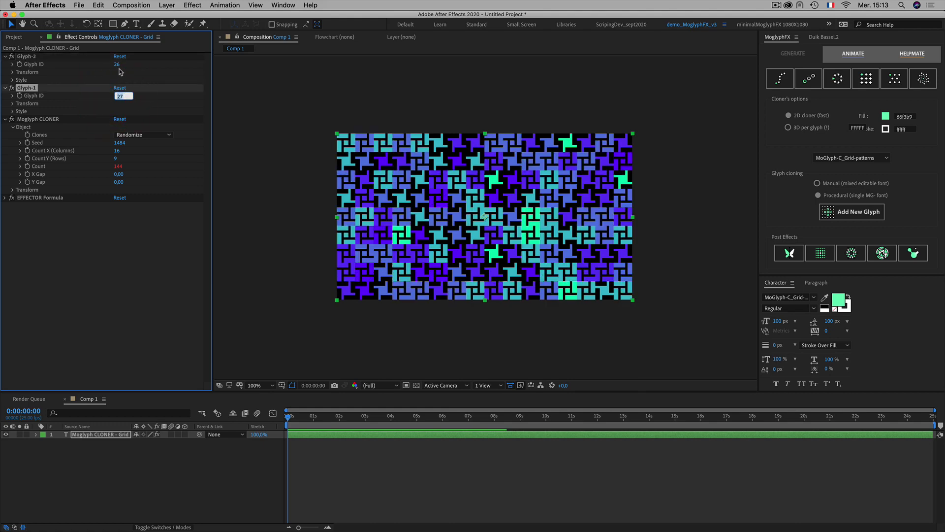
Step Glyph-2 through further shapes up to Glyph ID 30, and raise Glyph-1's Glyph ID to 31
click(120, 65)
key(Up)
key(Up)
key(Up)
key(Up)
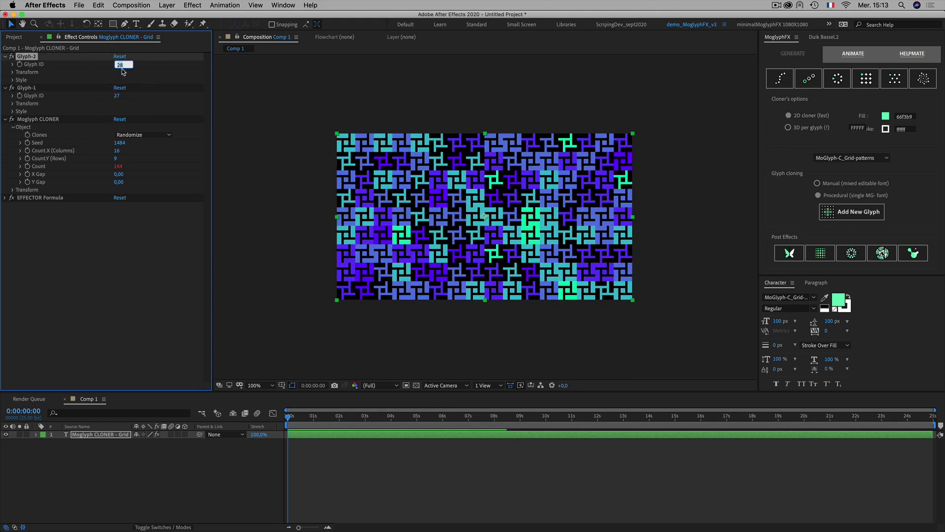
click(116, 97)
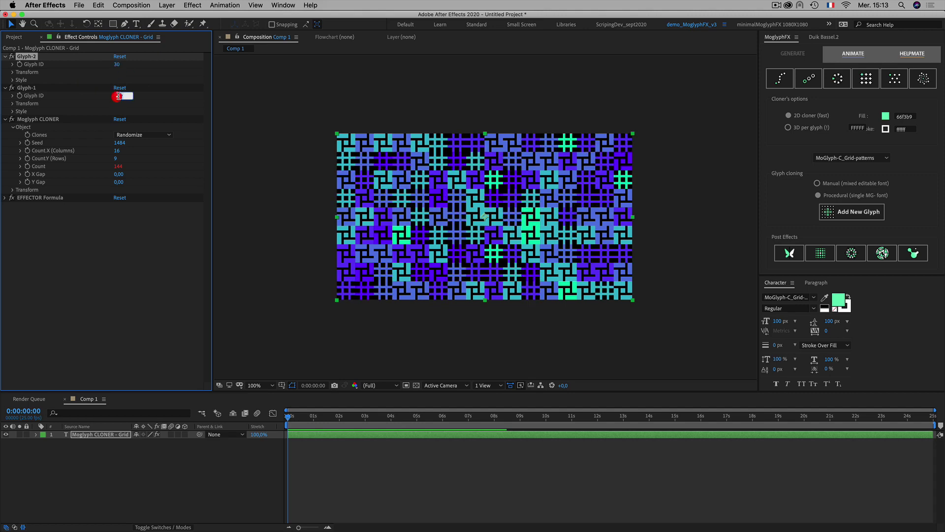
key(Up)
key(Up)
key(Up)
key(Up)
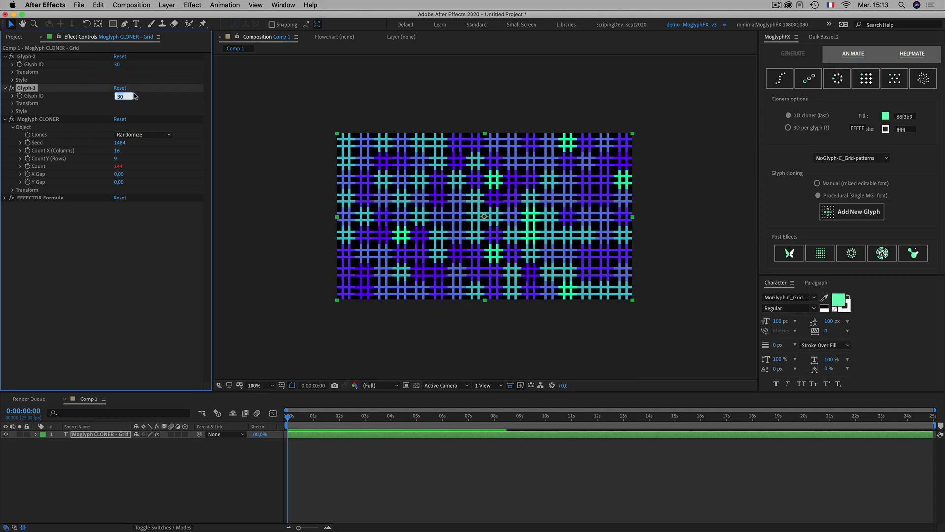
Step Glyph-2 through further shapes up to Glyph ID 37, and raise Glyph-1's Glyph ID to 34
click(119, 64)
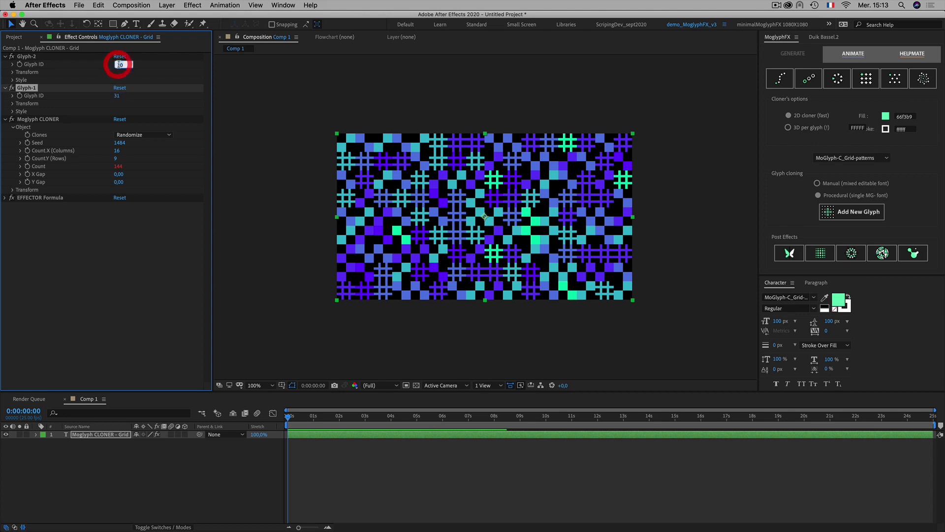
key(Up)
key(Up)
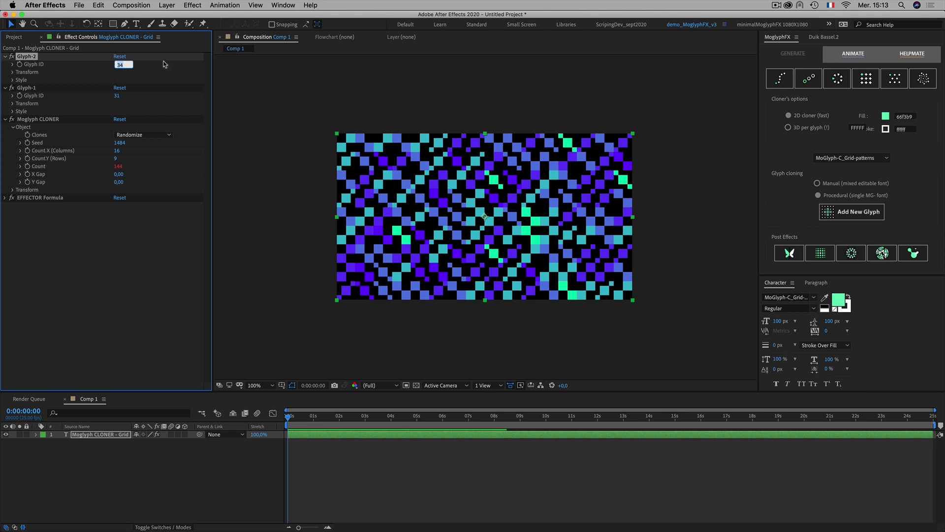
key(Up)
key(Up)
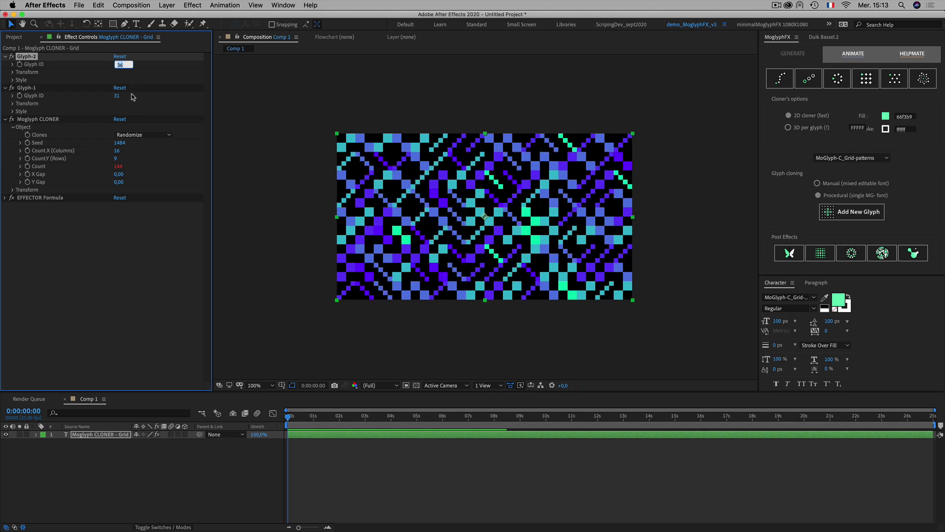
click(117, 96)
key(Up)
key(Up)
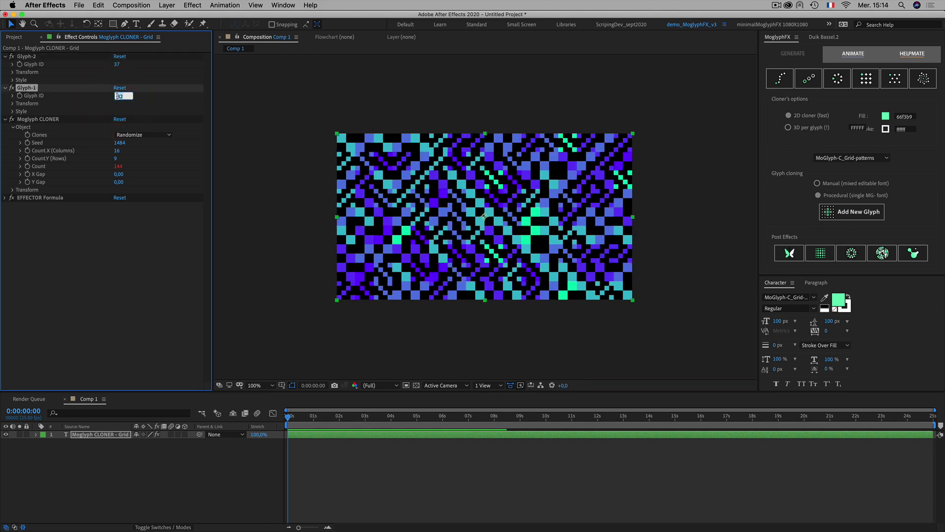
key(Up)
Step Glyph-2 through the following shapes up to Glyph ID 43
click(118, 64)
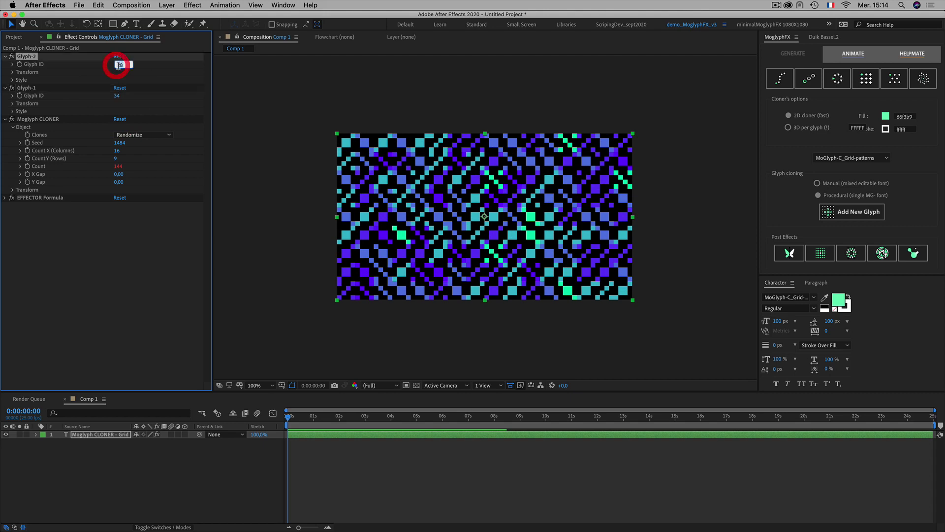
key(Up)
key(Up)
key(Up)
key(Up)
key(Up)
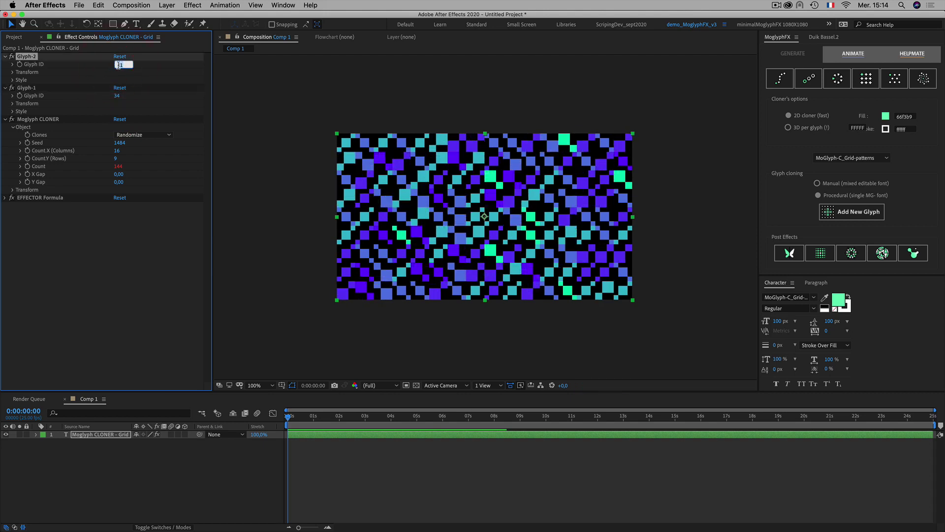
key(Up)
Step Glyph-1 through the following shapes up to Glyph ID 47
click(120, 96)
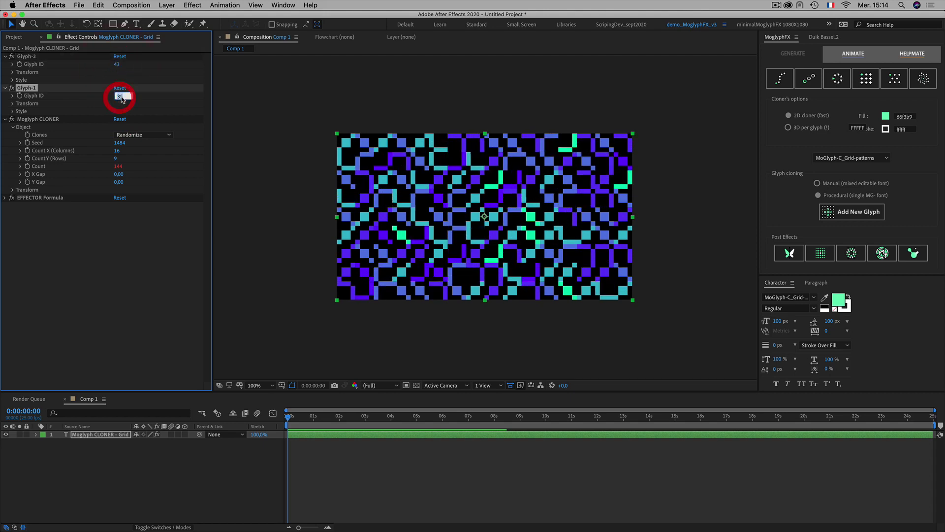
key(Up)
key(Up)
key(Up)
key(Up)
key(Up)
key(Up)
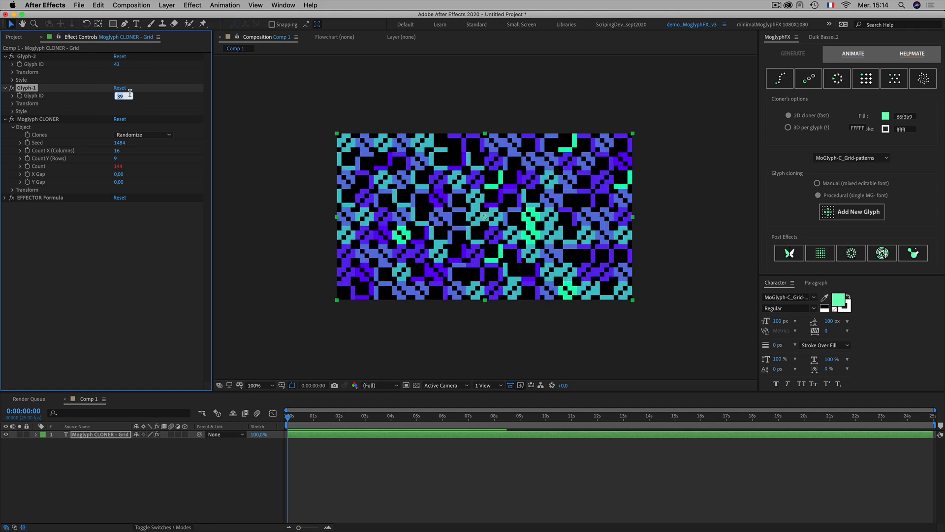
key(Up)
key(Up)
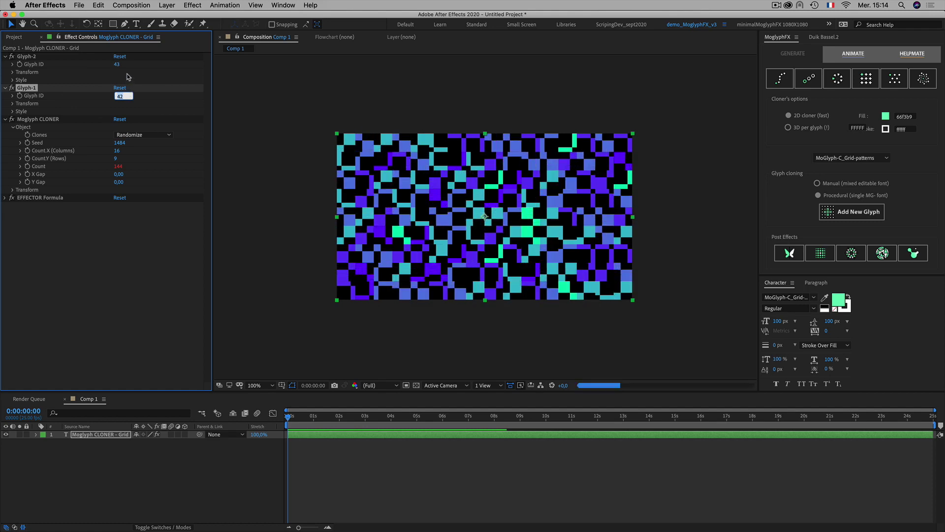
key(Up)
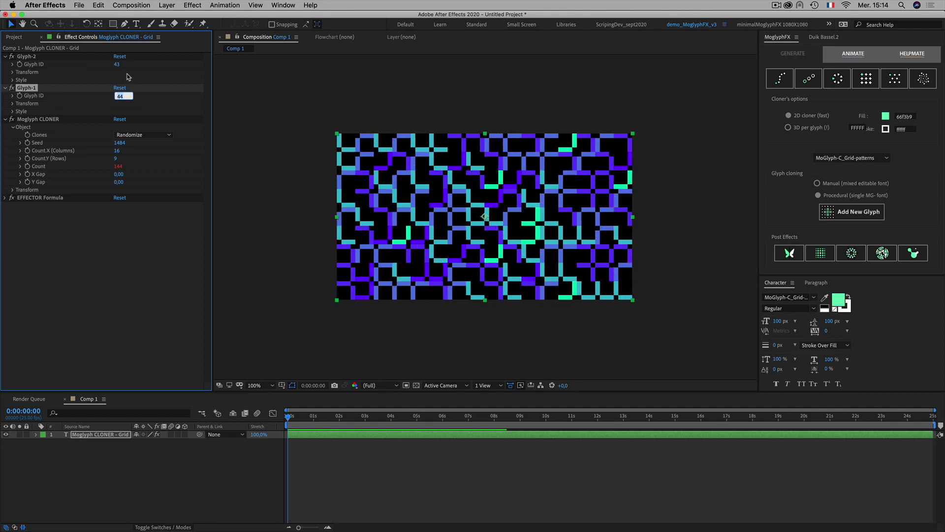
key(Up)
key(Up)
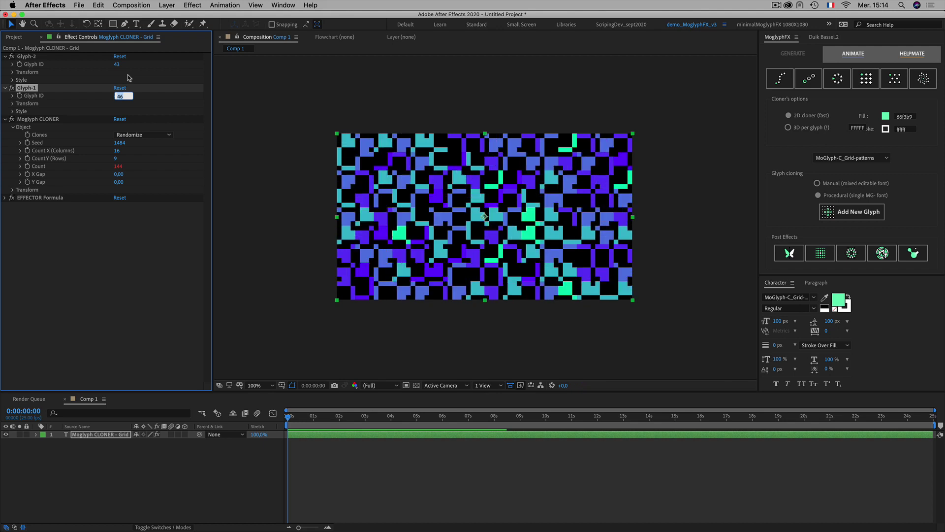
Toggle the EFFECTOR Formula effect off and back on to compare the pattern without and with its color variation
click(12, 199)
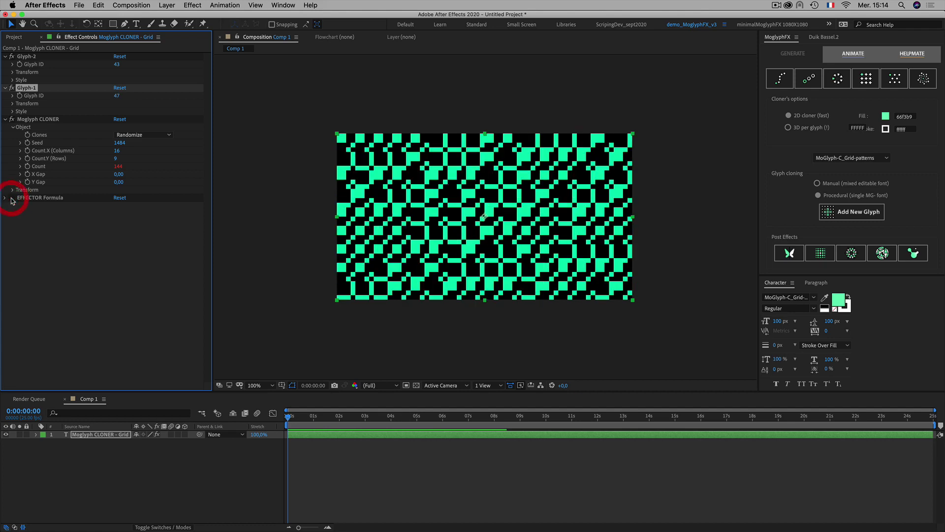
click(12, 199)
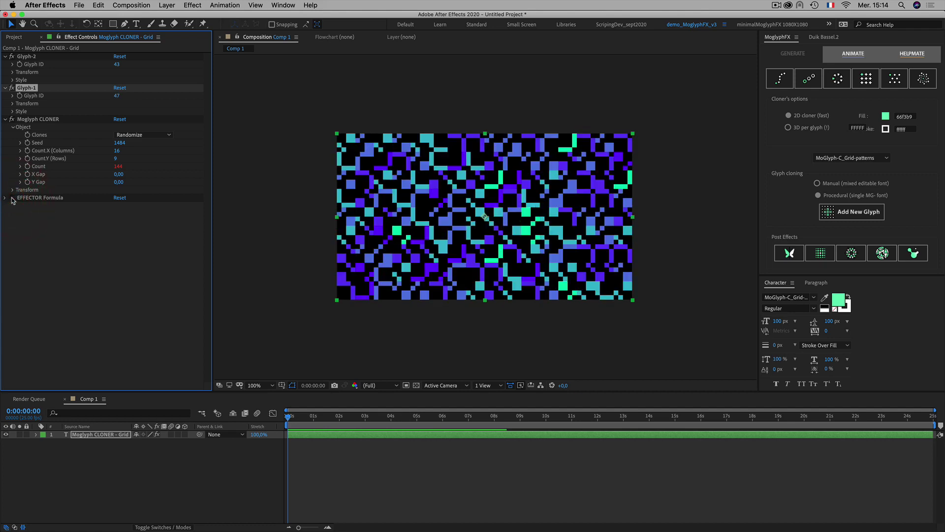
click(12, 199)
click(12, 199)
Step Glyph-2 through further shapes up to Glyph ID 51
click(118, 64)
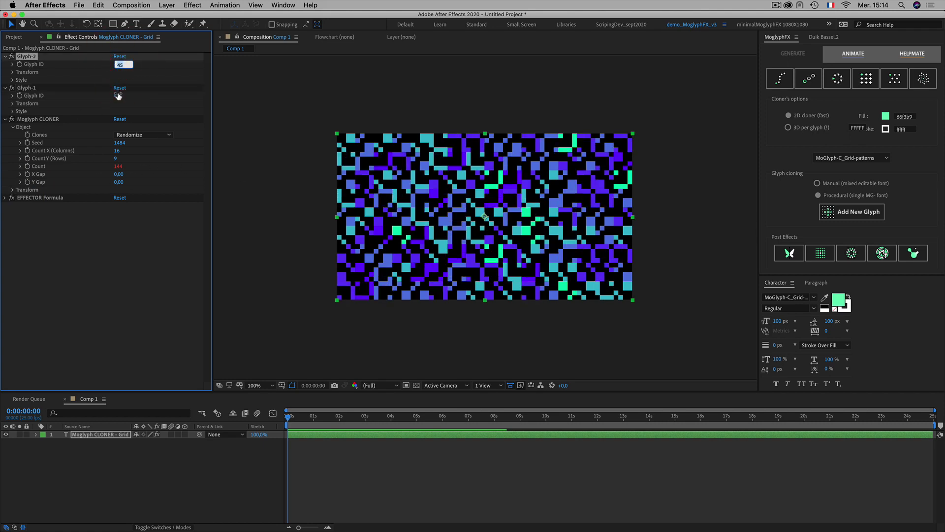
key(Up)
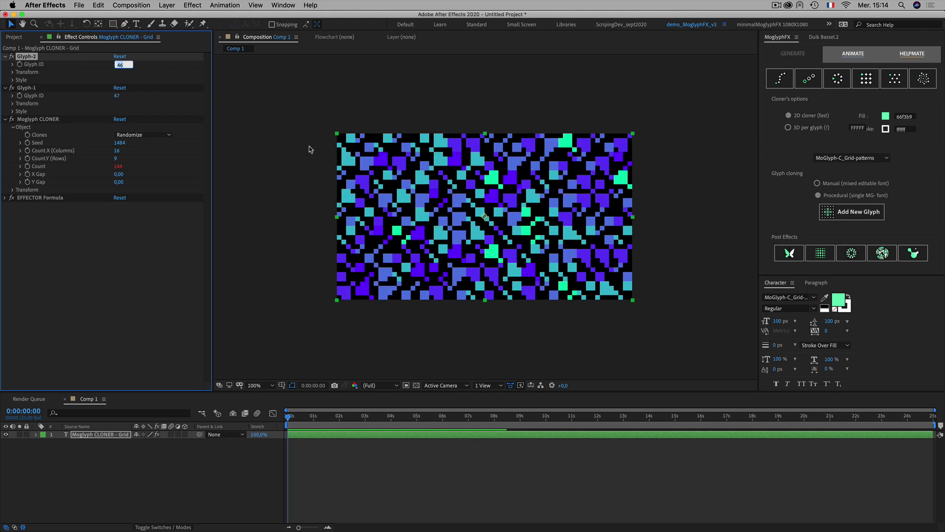
key(Up)
key(Up)
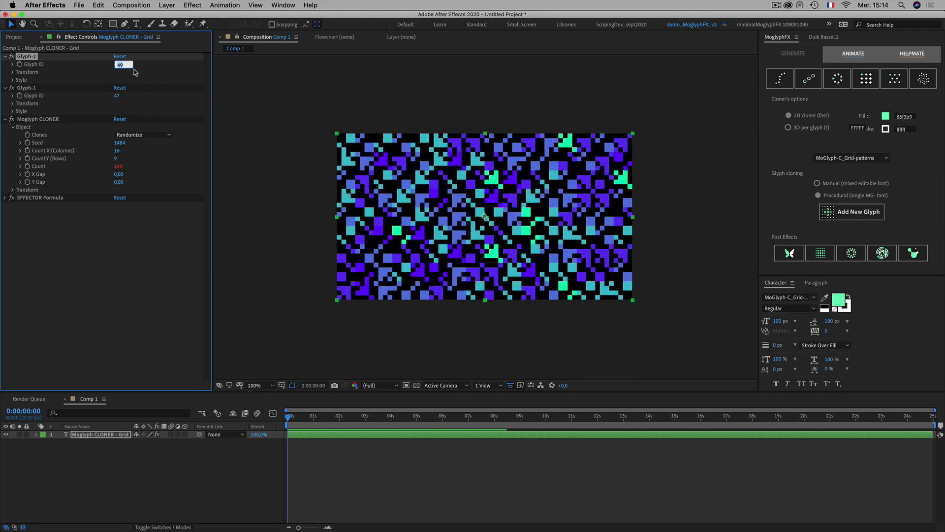
key(Up)
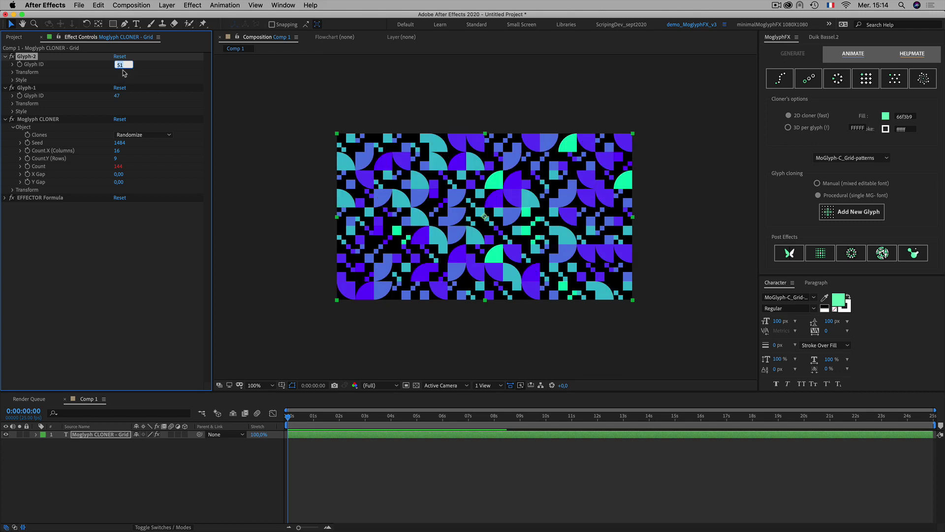
Review the glyph shape library and step Glyph-1 through the shapes up to Glyph ID 52
click(868, 215)
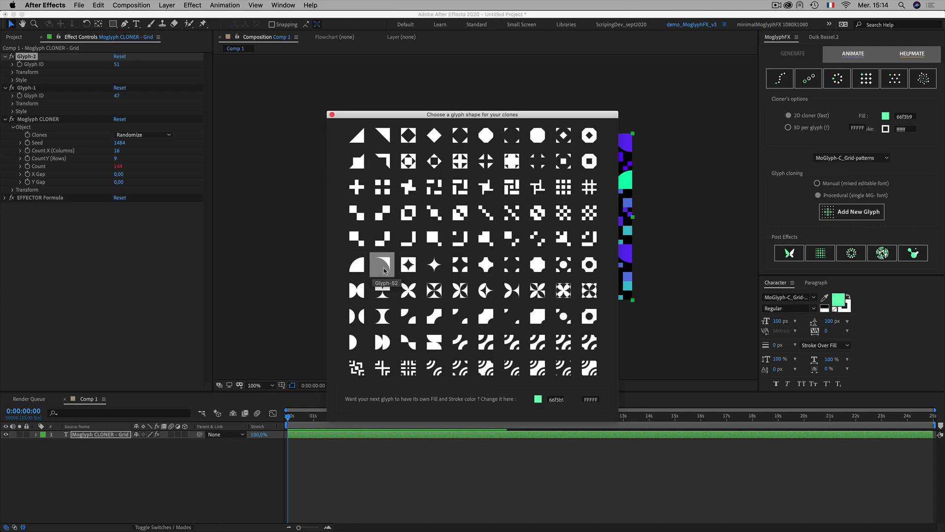
click(332, 115)
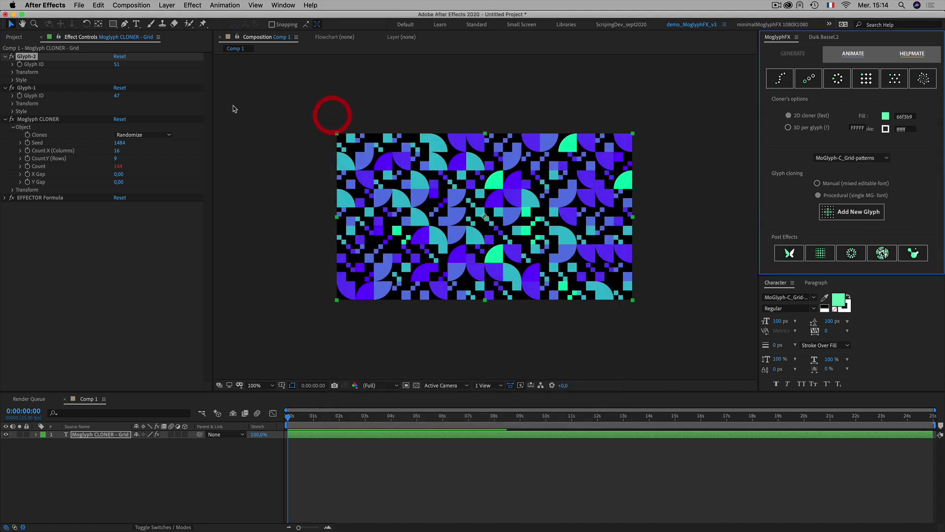
click(117, 97)
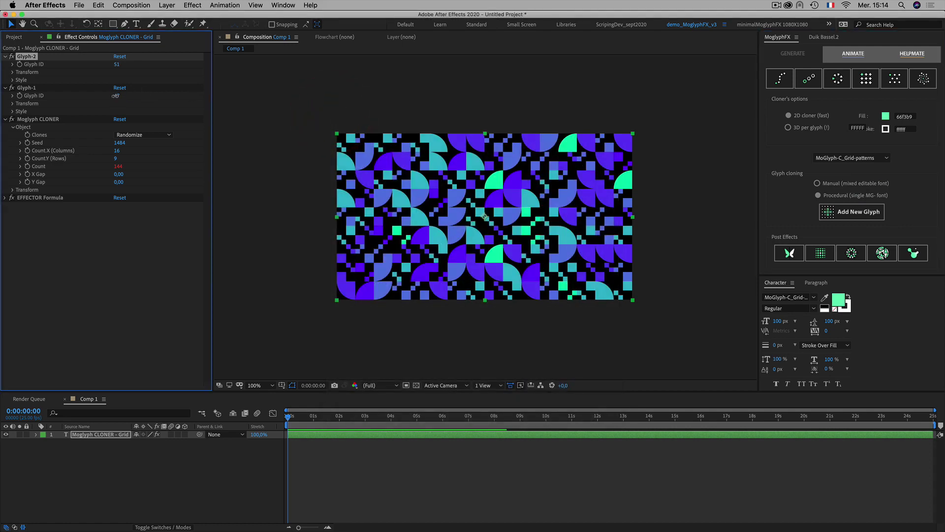
key(Up)
key(Up)
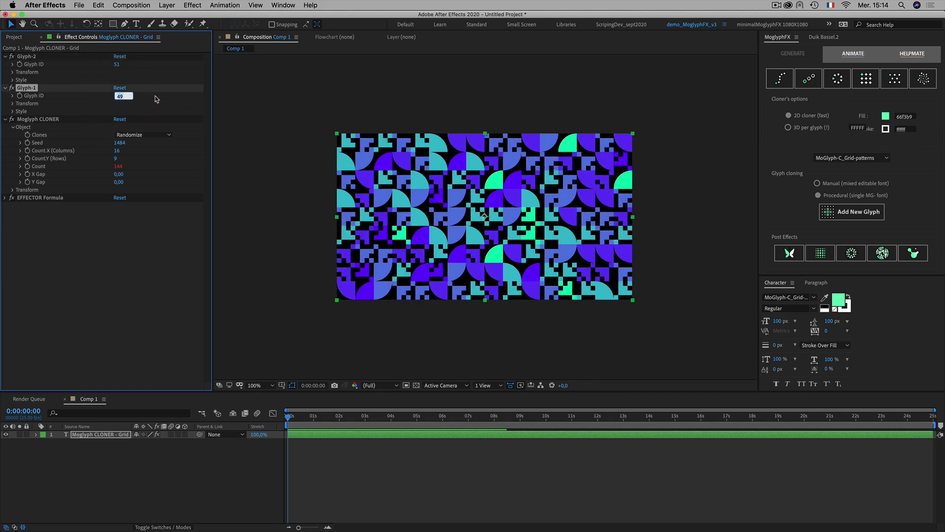
key(Up)
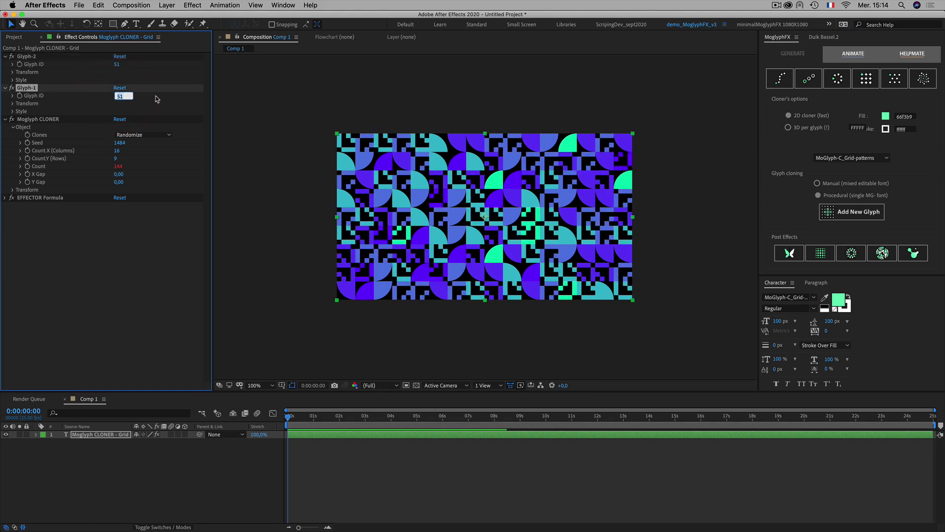
key(Up)
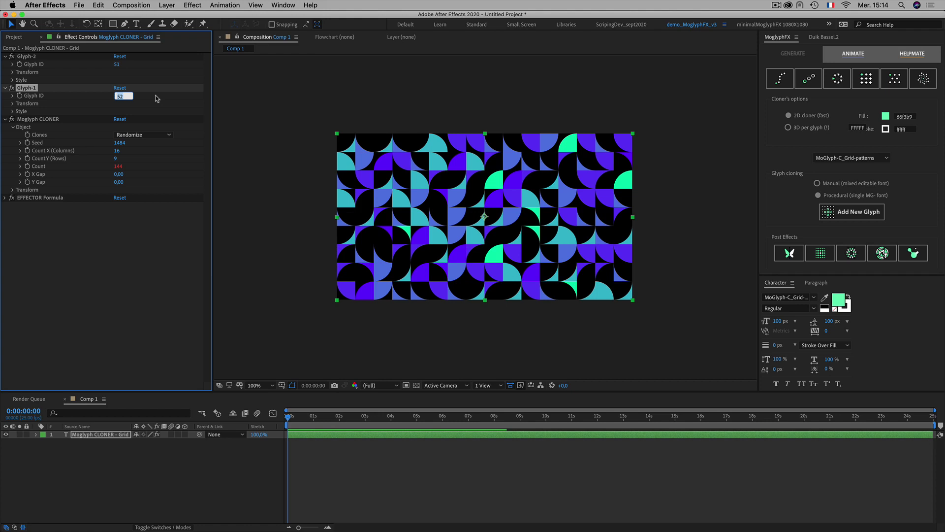
Compare the pattern with Clones set to Iterate and EFFECTOR Formula disabled, restoring Randomize and the effect at the end
click(144, 133)
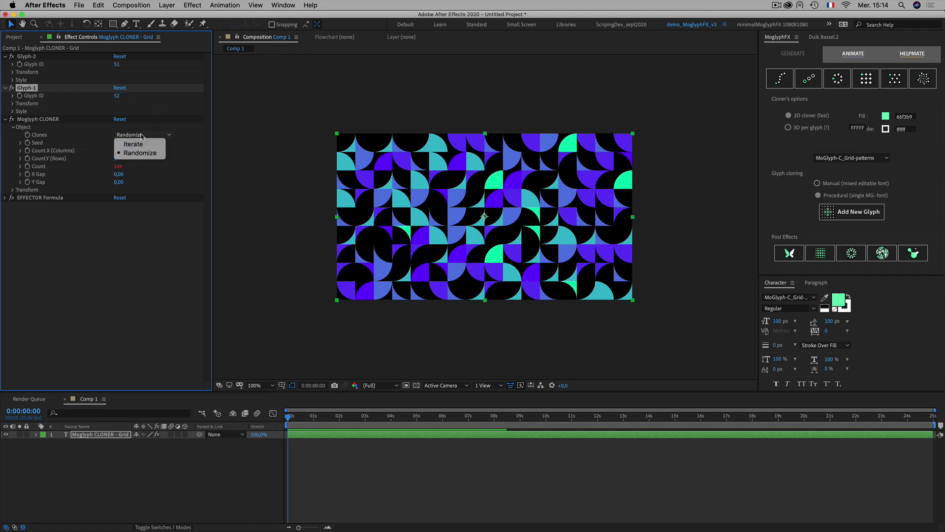
click(137, 142)
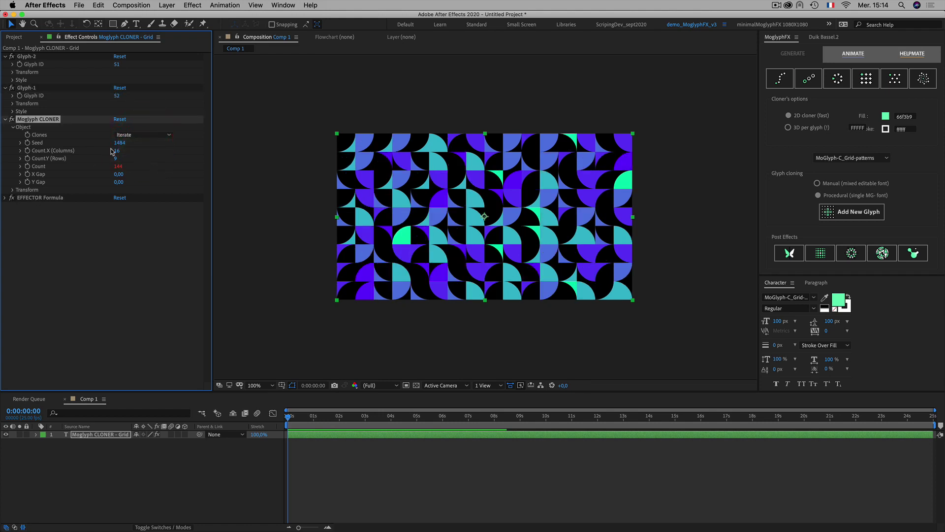
click(12, 198)
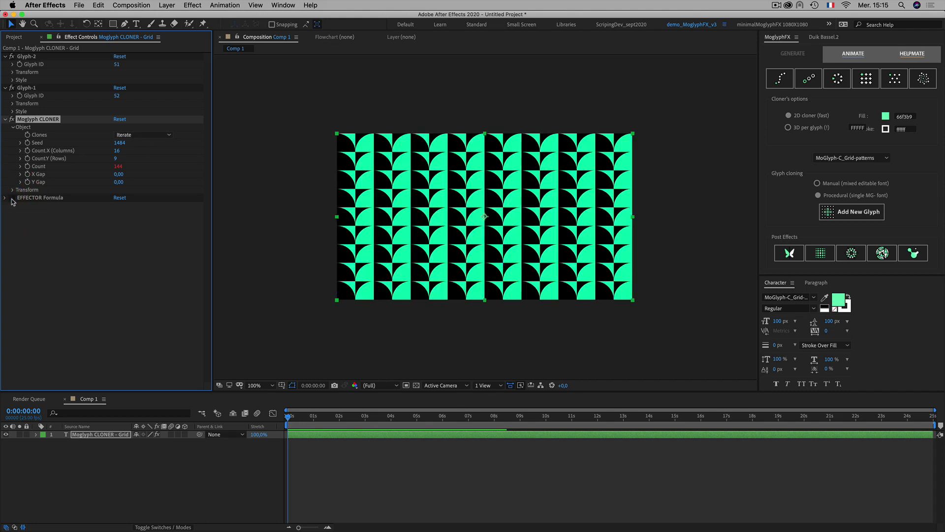
click(117, 97)
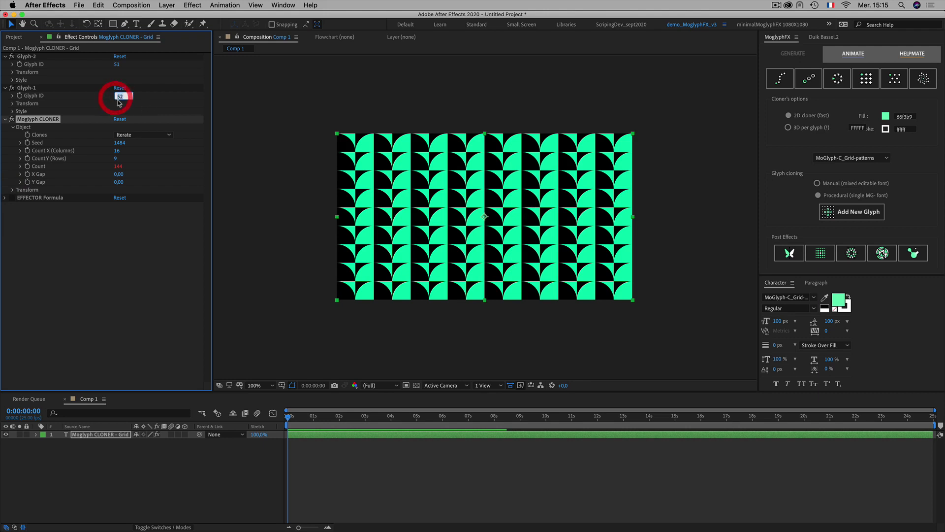
key(Down)
key(Up)
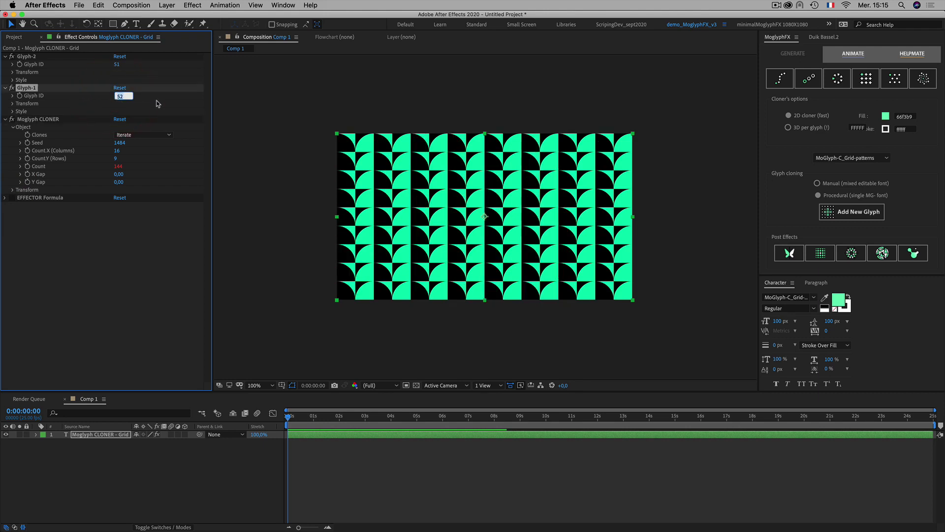
click(138, 153)
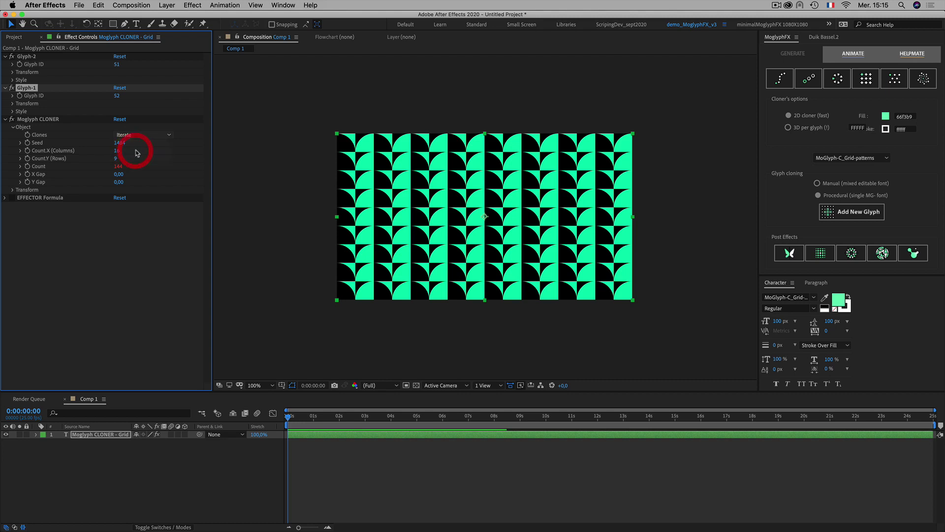
click(12, 200)
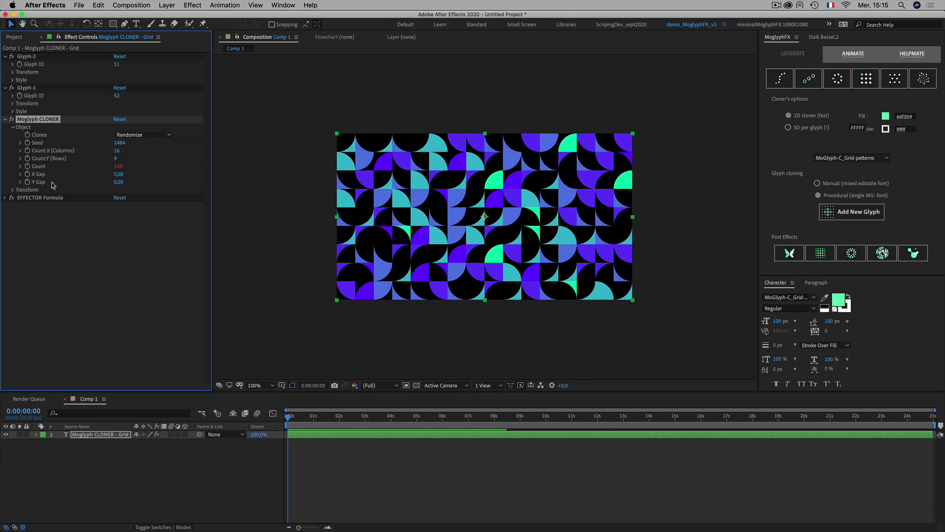
Step Glyph-1 through the following shapes up to Glyph ID 59
click(117, 96)
key(Up)
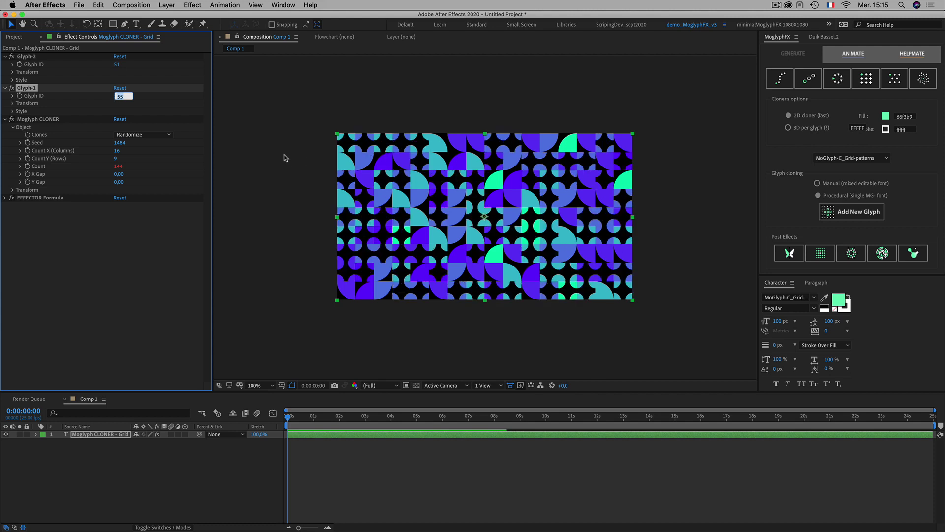
key(Up)
key(Up)
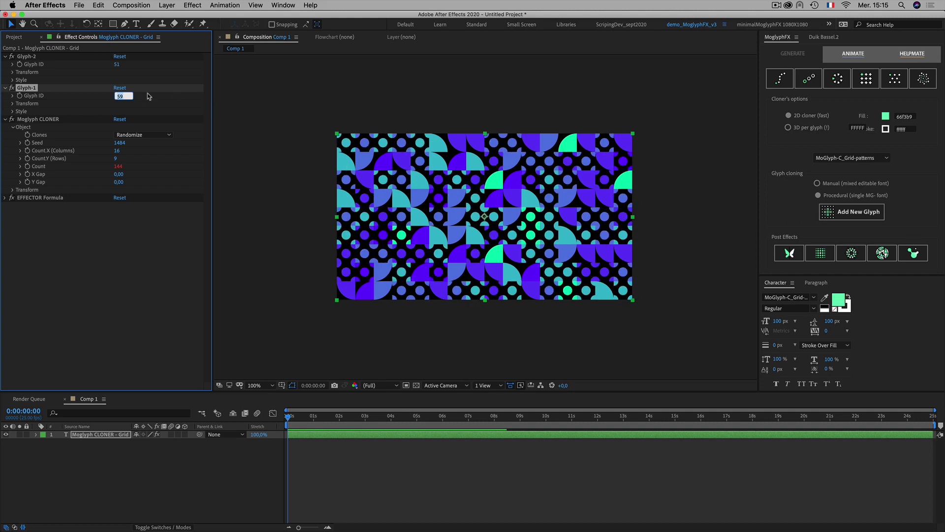
Step Glyph-2 through the shapes up to Glyph ID 62 and go back to 61
click(118, 65)
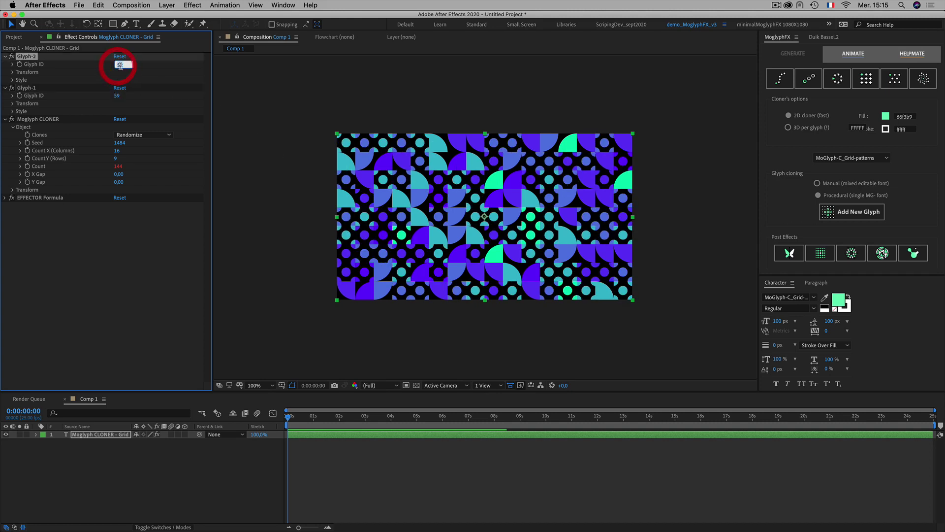
key(Up)
key(Up)
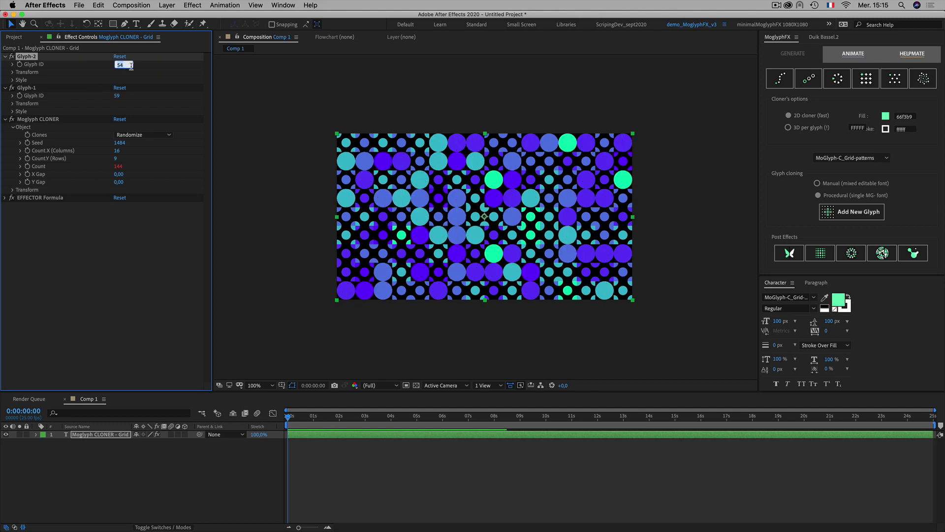
key(Up)
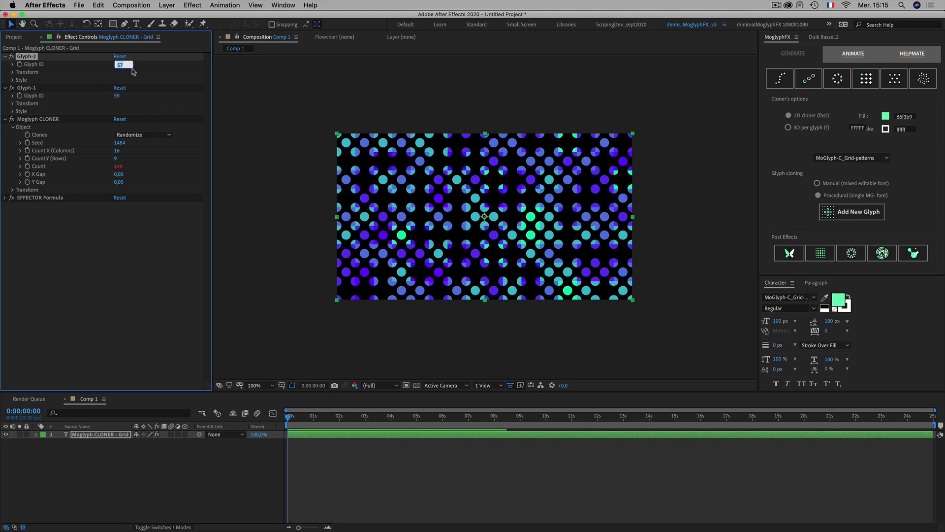
key(Up)
key(Up)
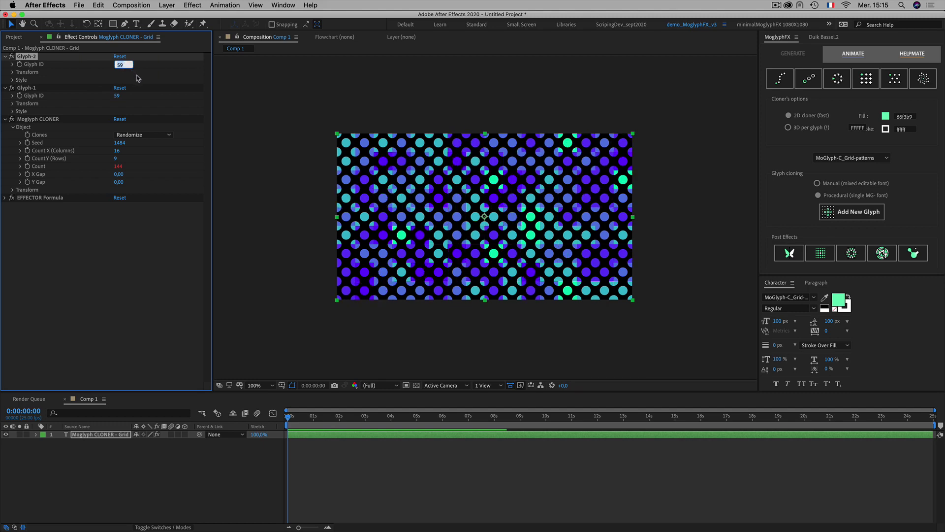
key(Up)
key(Up)
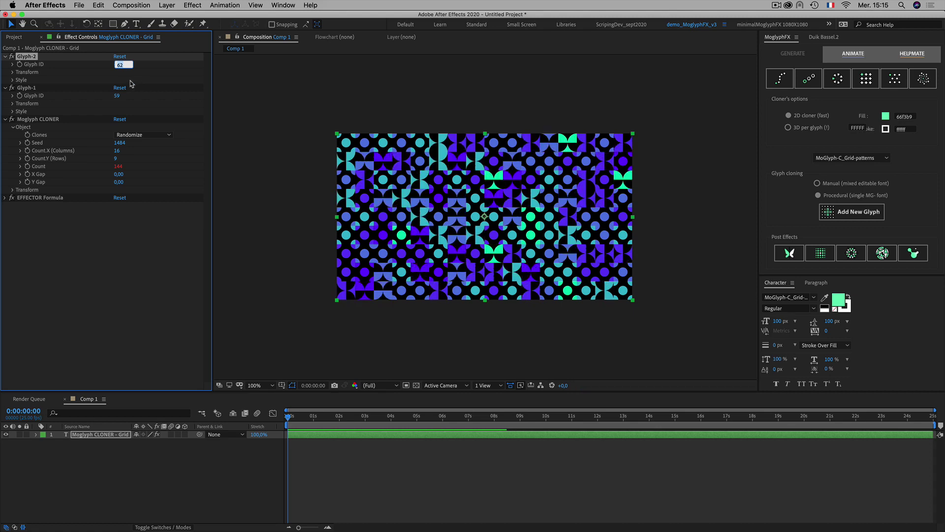
key(Down)
Step Glyph-1 up to Glyph ID 62 to pair it with Glyph-2's half-circle shape
click(117, 95)
key(Up)
key(Up)
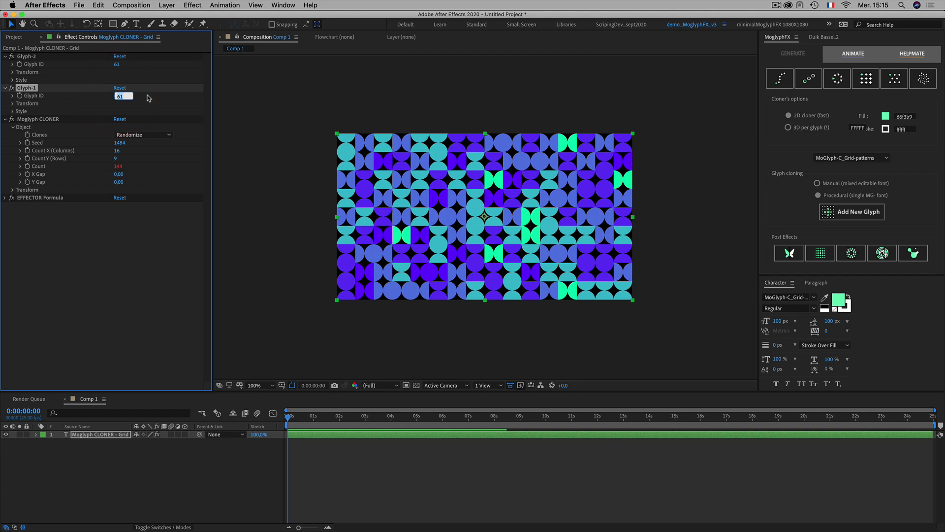
key(Up)
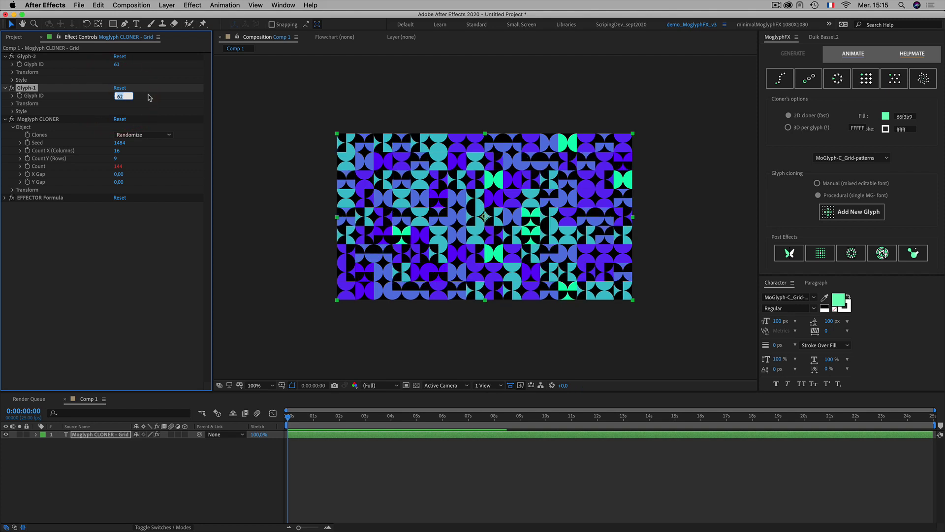
Enable Colors From Cloner in the EFFECTOR Formula style and step Glyph-1 down to Glyph ID 61 and up to 65
click(6, 198)
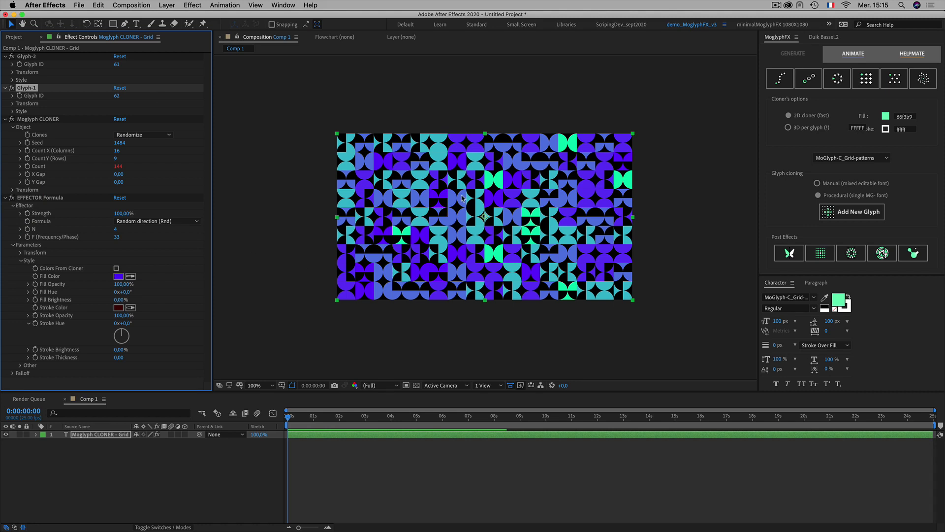
click(116, 269)
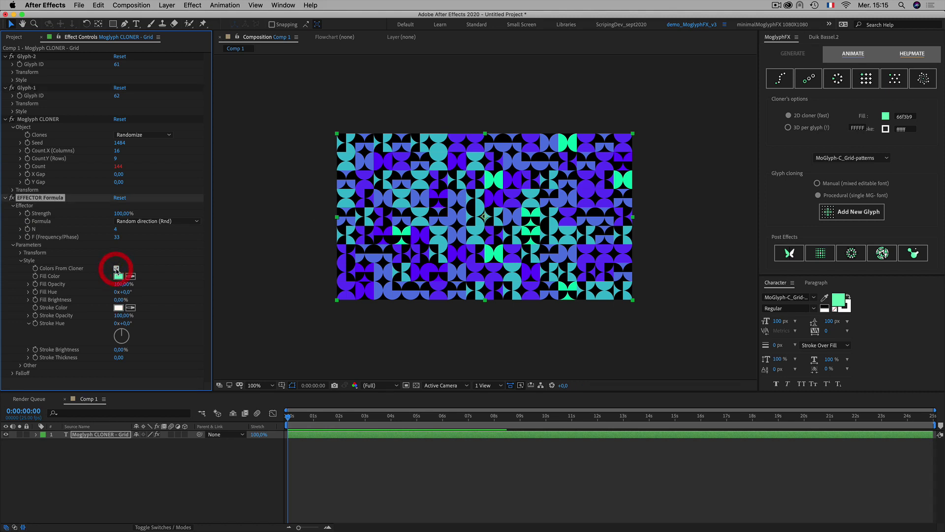
click(119, 96)
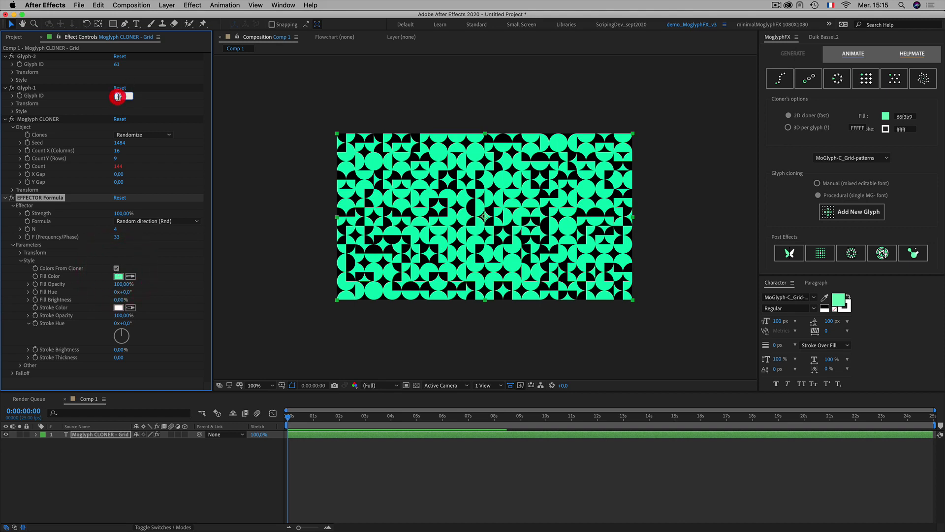
key(Down)
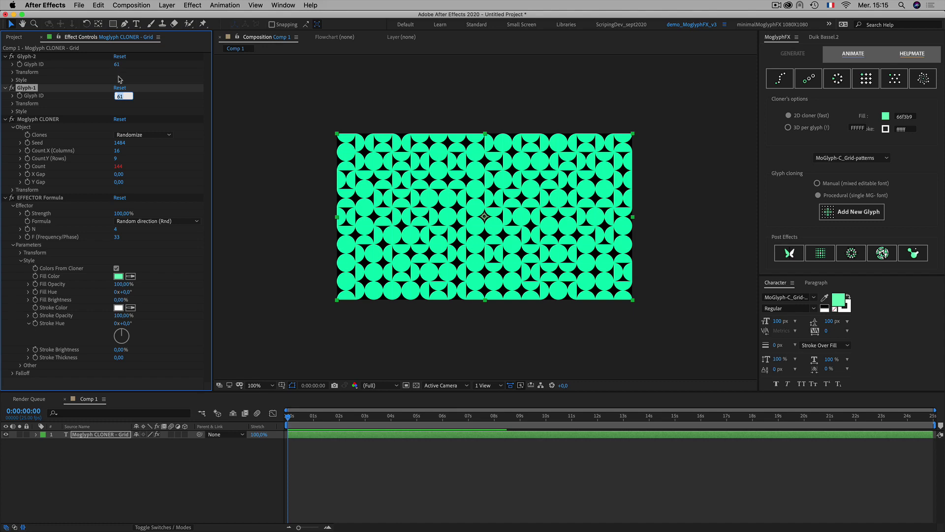
key(Up)
key(Up)
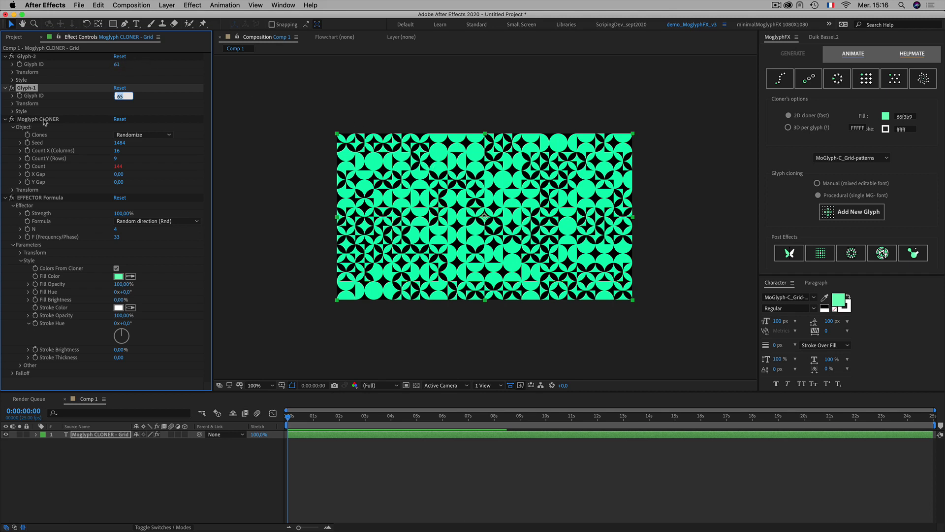
Try a white FFFFFF fill color in the Moglyph CLONER transform settings and collapse the cloner's parameters
click(13, 190)
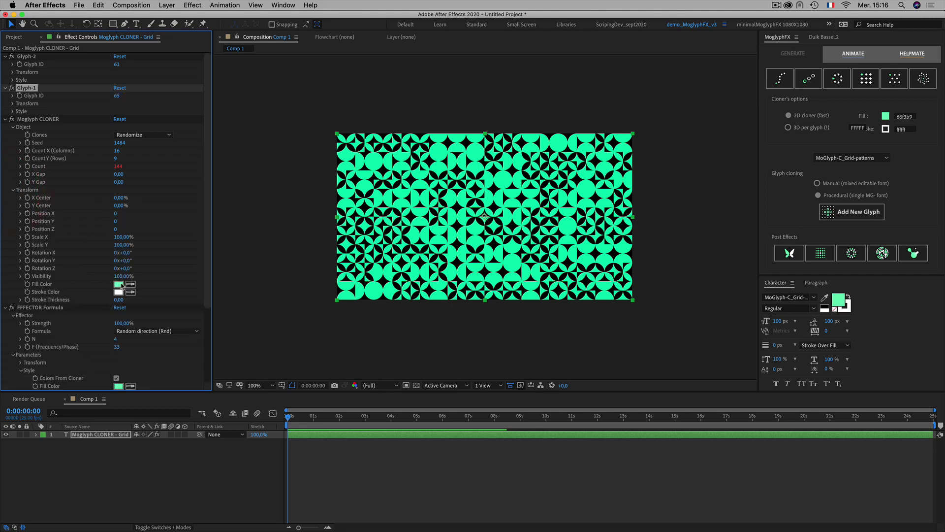
click(118, 284)
drag(327, 296, 225, 255)
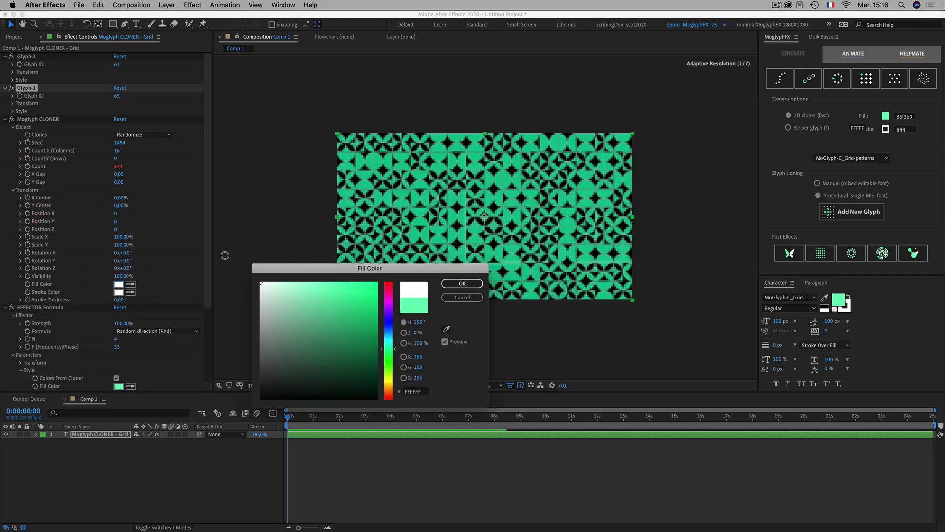
click(462, 283)
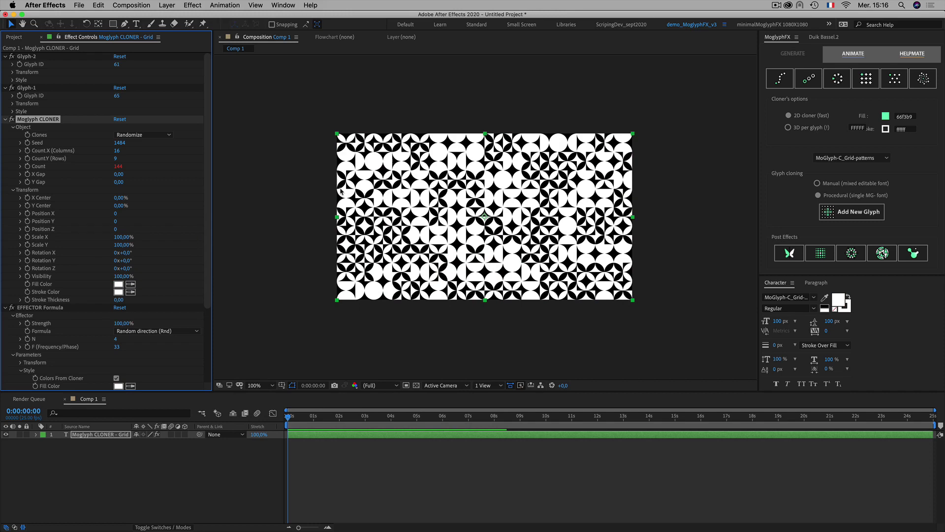
click(4, 119)
Step Glyph-1 through the petal-like shapes up to Glyph ID 68
click(117, 96)
key(Up)
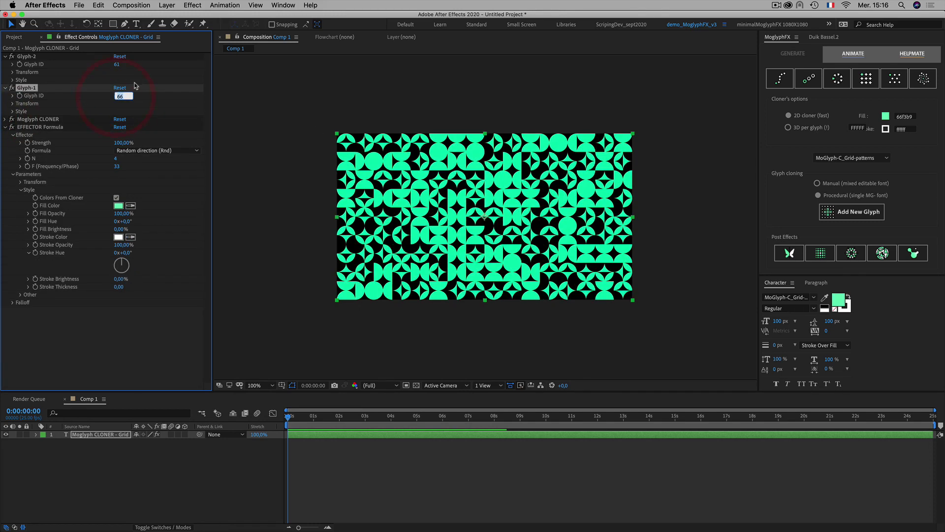
key(Up)
key(Up)
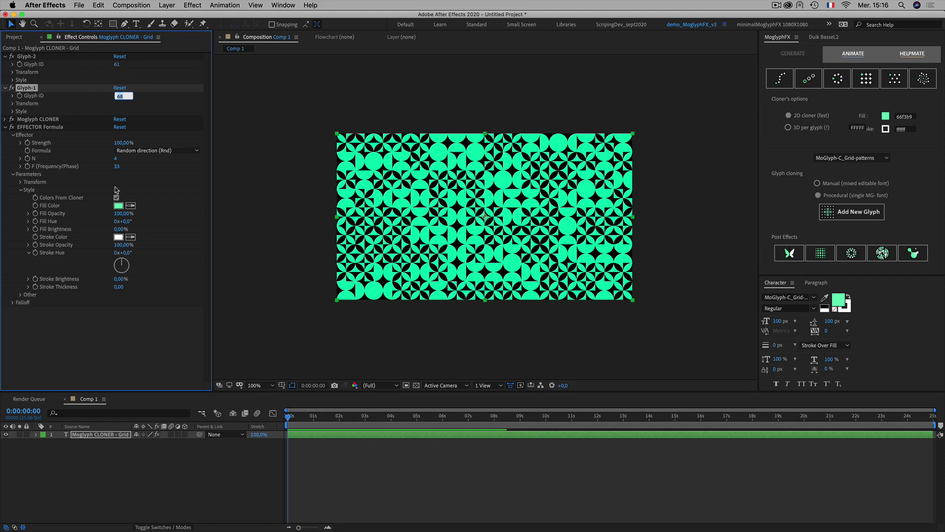
Disable Colors From Cloner in the EFFECTOR Formula style and step Glyph-2 up to Glyph ID 67
click(116, 198)
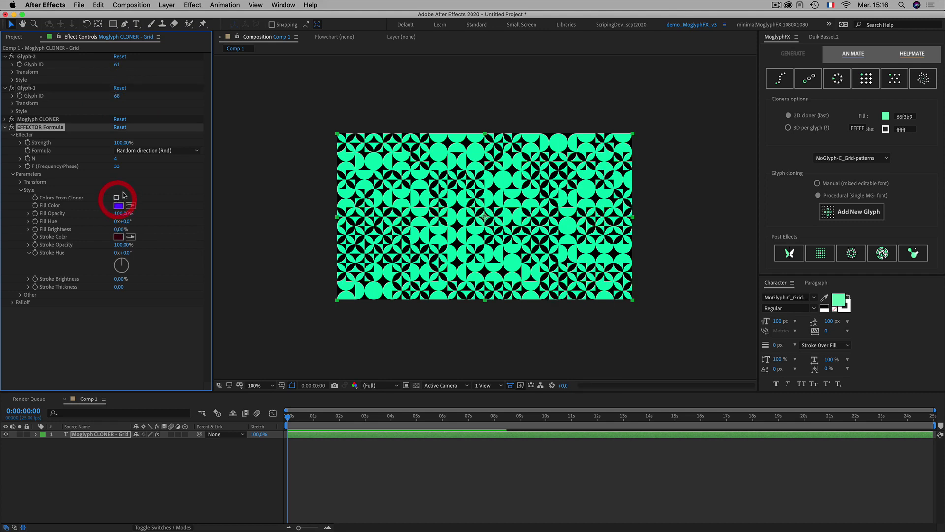
click(118, 66)
key(Up)
key(Up)
key(Up)
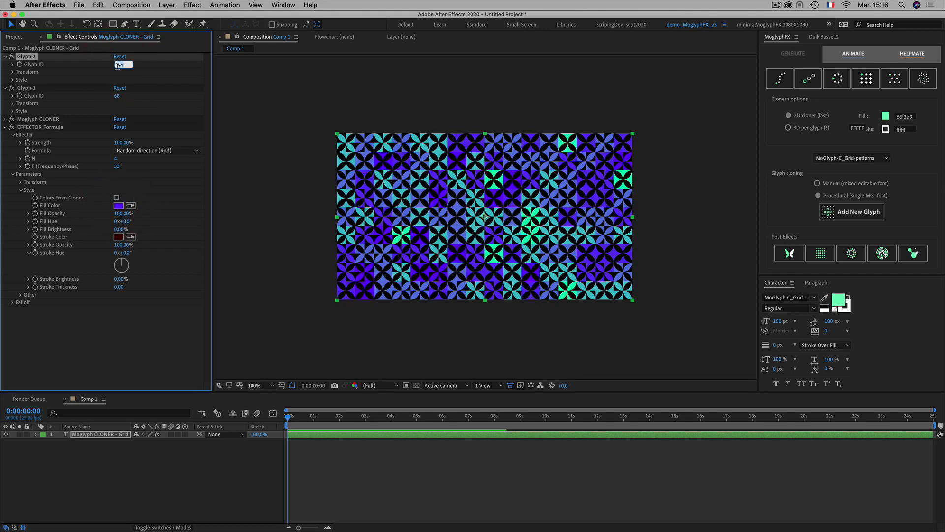
key(Up)
key(Up)
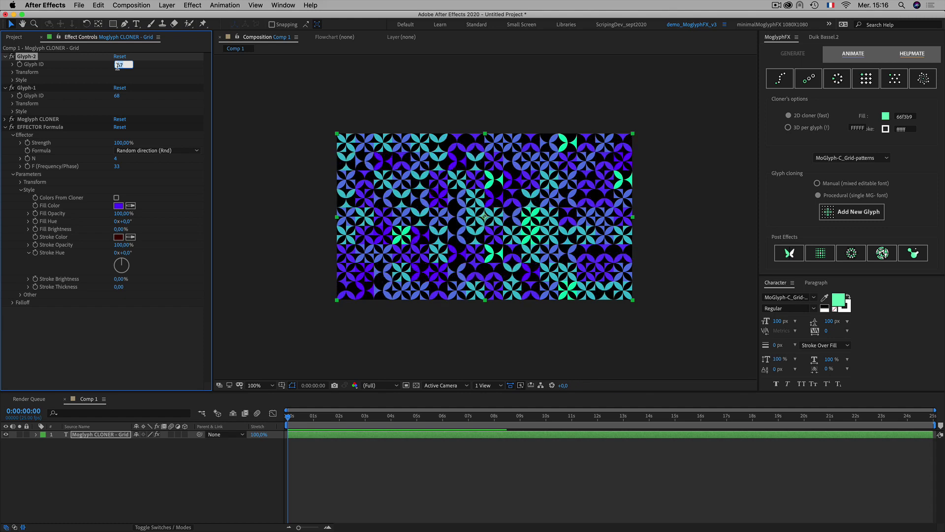
Step Glyph-1 up to Glyph ID 72
click(117, 95)
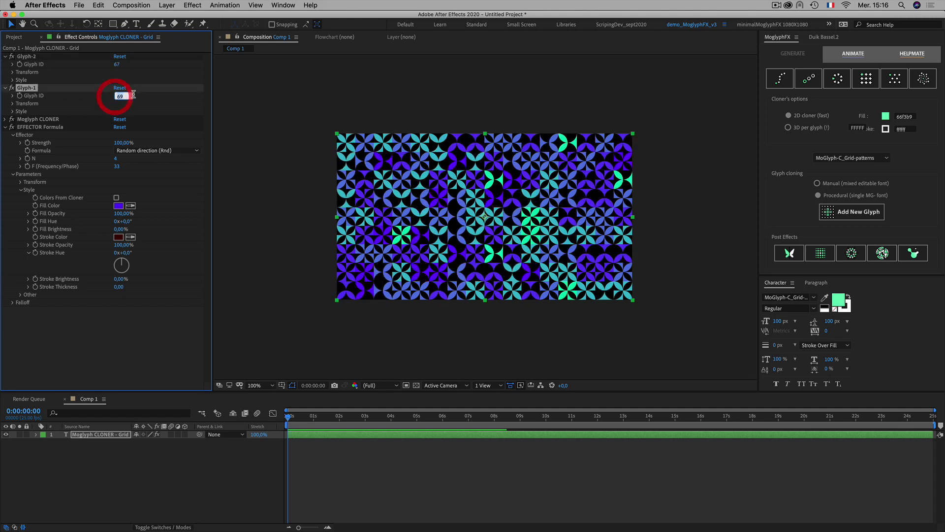
key(Up)
key(Up)
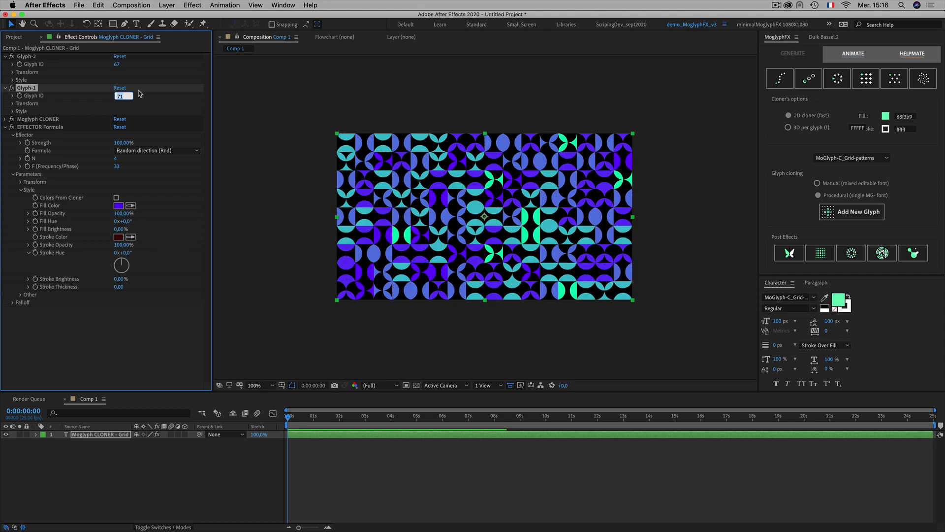
key(Up)
Step Glyph-2 up through the half-circle and quarter-circle shapes to Glyph ID 75
click(118, 65)
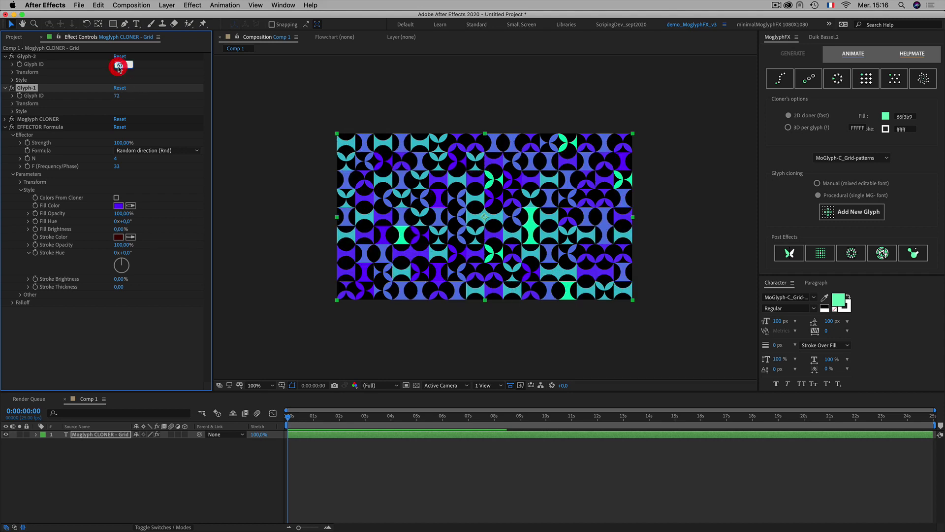
key(Up)
key(Up)
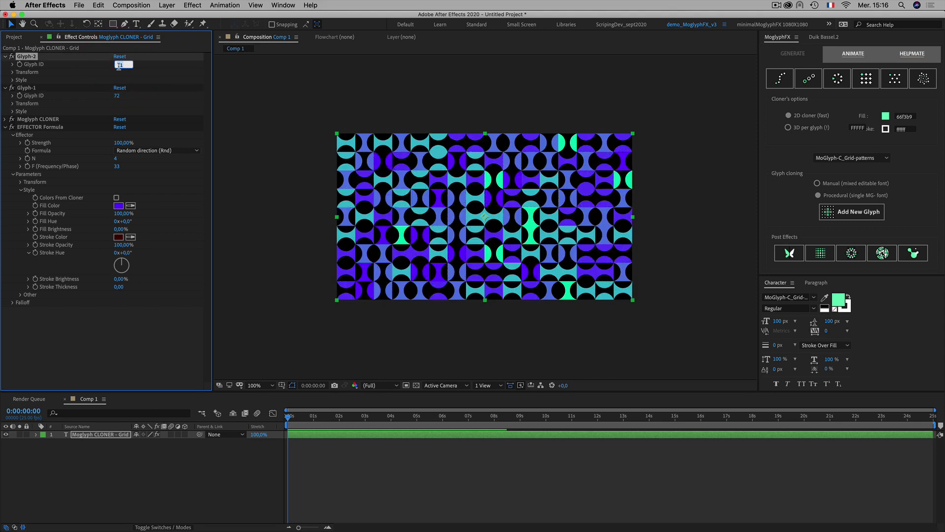
key(Up)
key(Up)
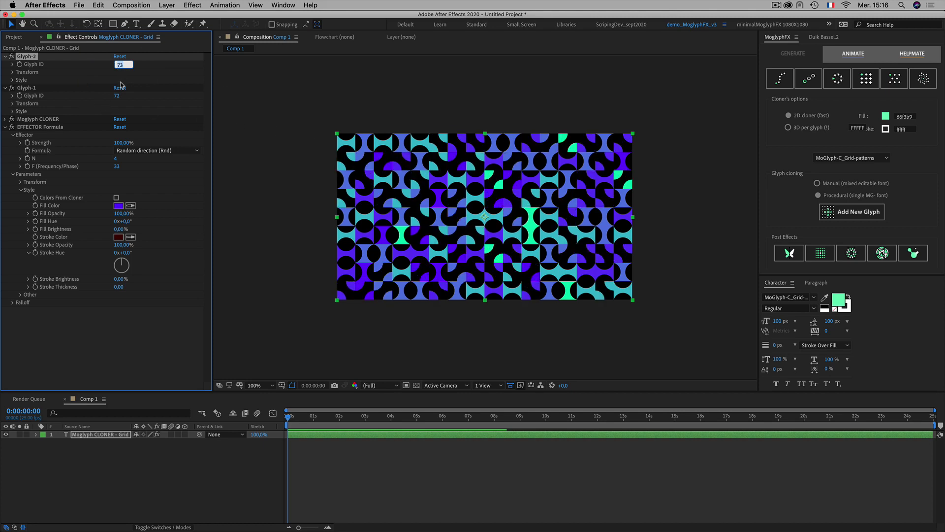
key(Up)
key(Up)
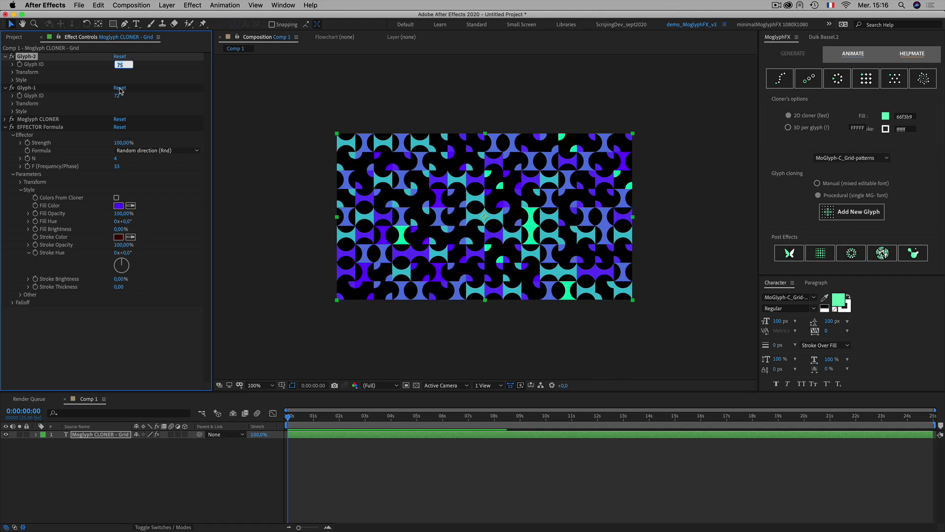
Step Glyph-1 up to the half-circle shape at Glyph ID 81
click(119, 96)
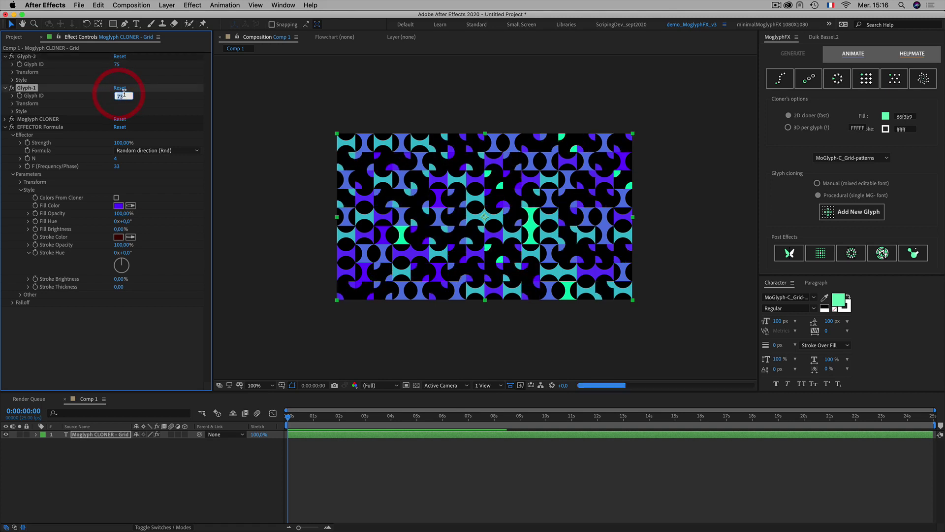
key(Up)
key(Up)
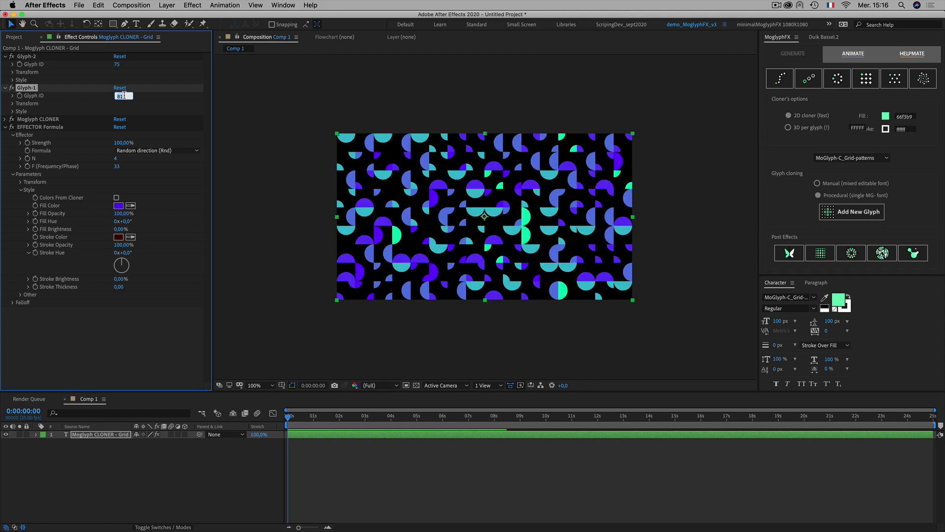
Step Glyph-2 up to Glyph ID 82 and check that shape in the glyph chooser without adding a glyph
click(116, 64)
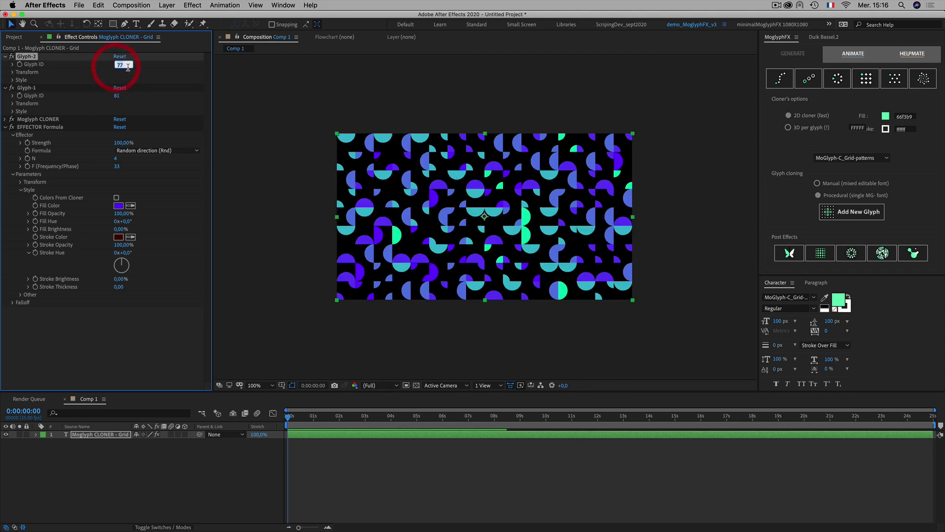
key(Up)
key(Up)
key(Up)
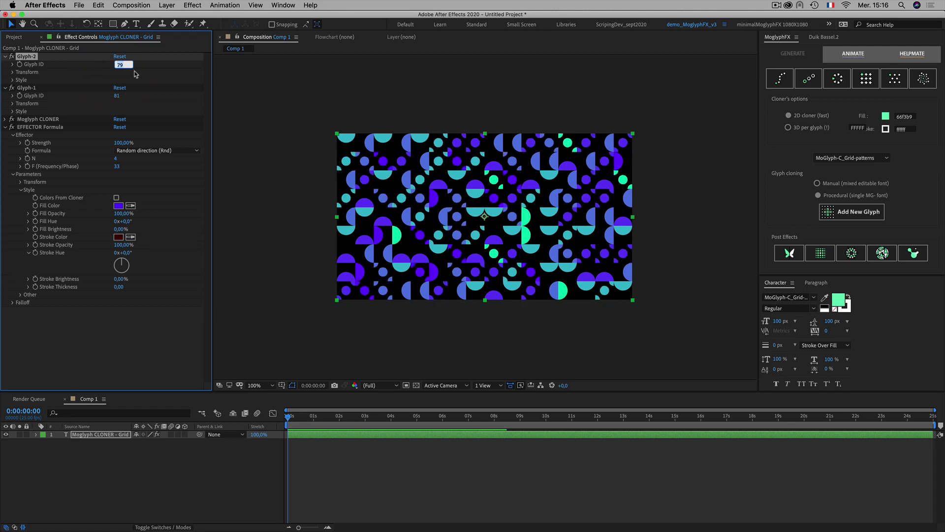
key(Up)
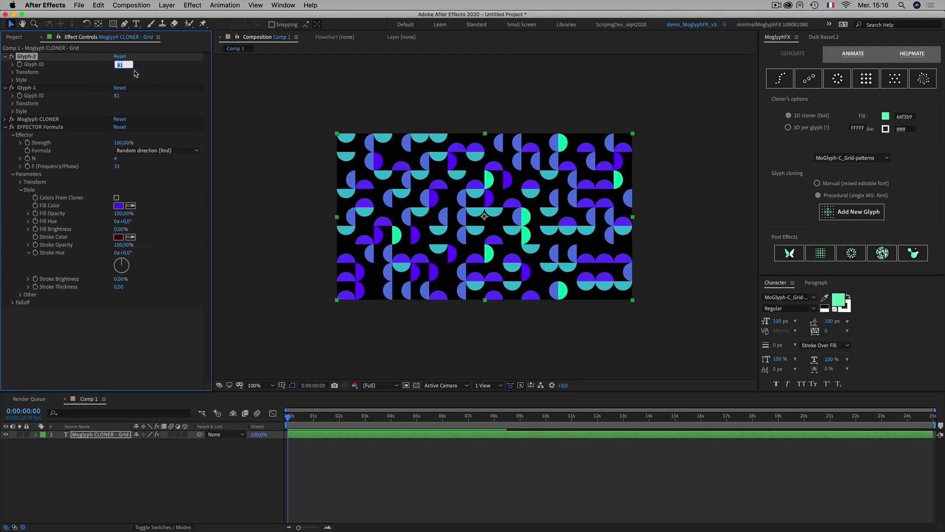
key(Up)
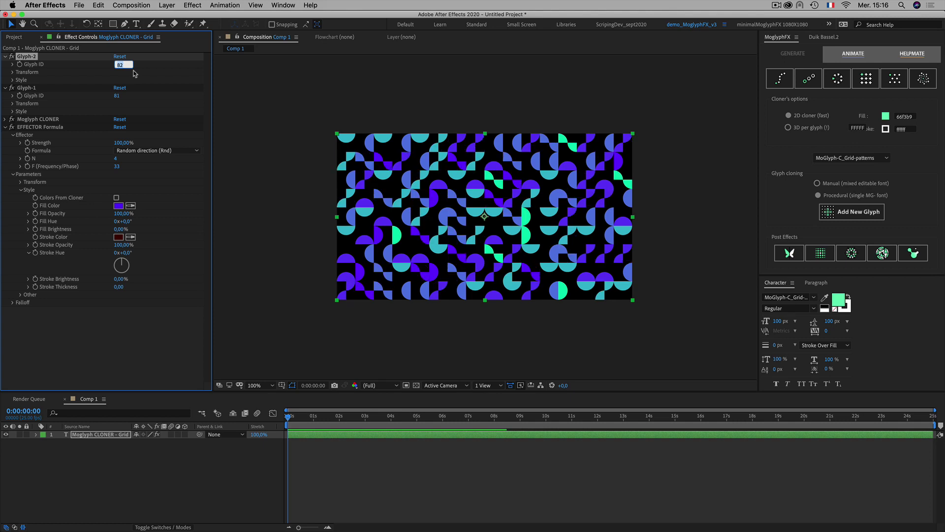
click(863, 211)
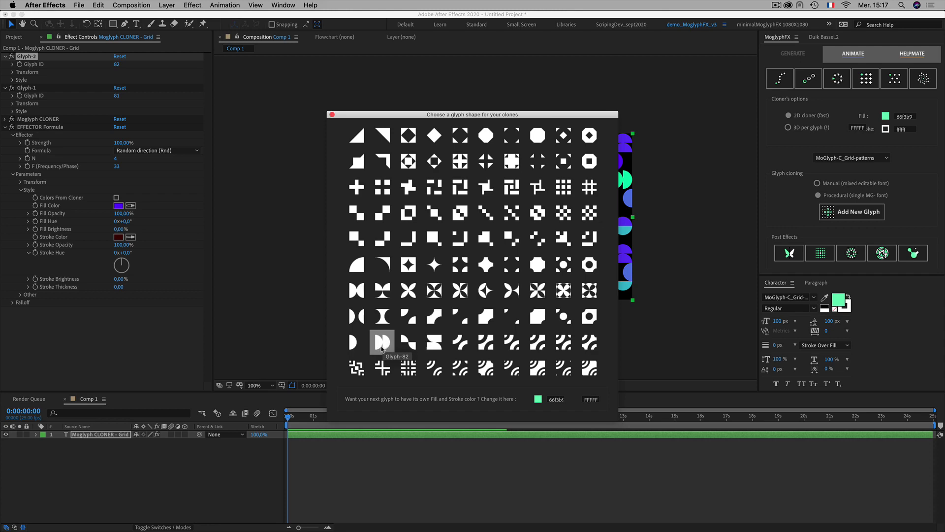
click(332, 115)
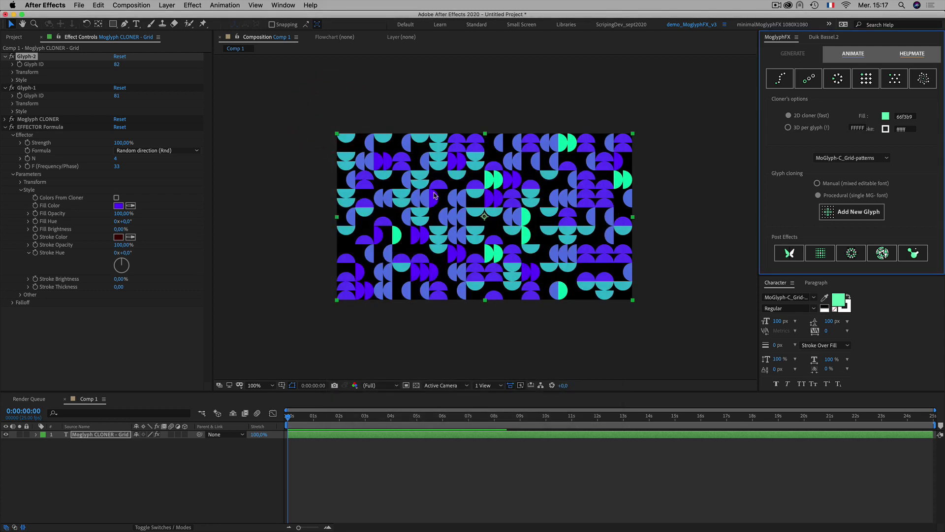
Raise both Glyph-2 and Glyph-1 to the curved-band shape at Glyph ID 85
click(117, 65)
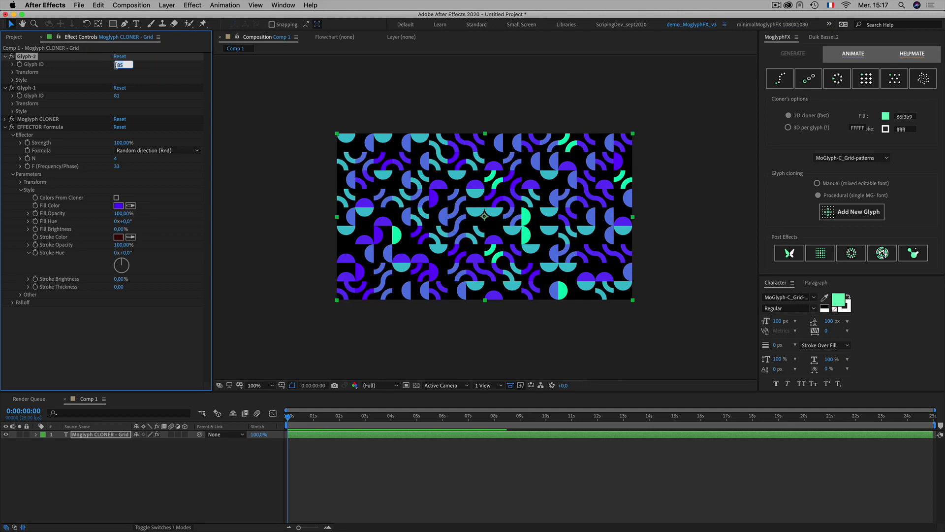
click(117, 95)
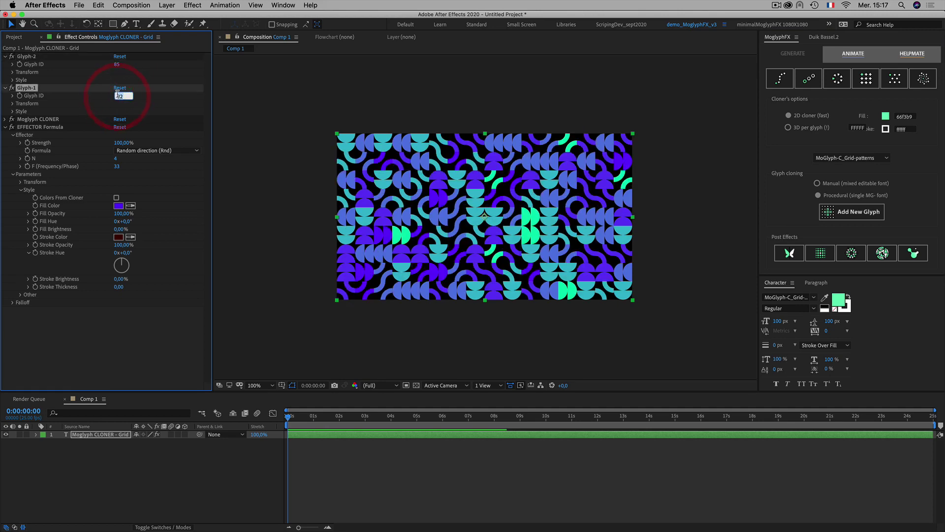
key(Up)
key(Up)
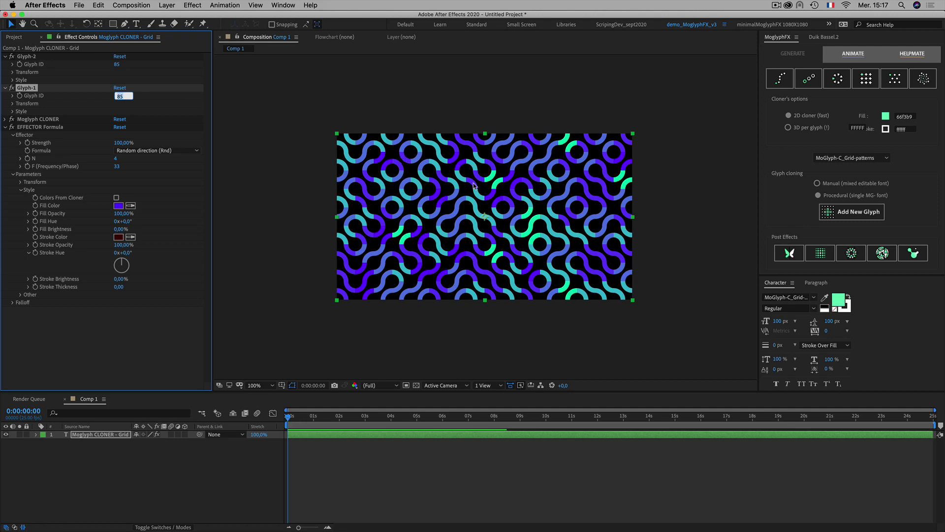
key(period)
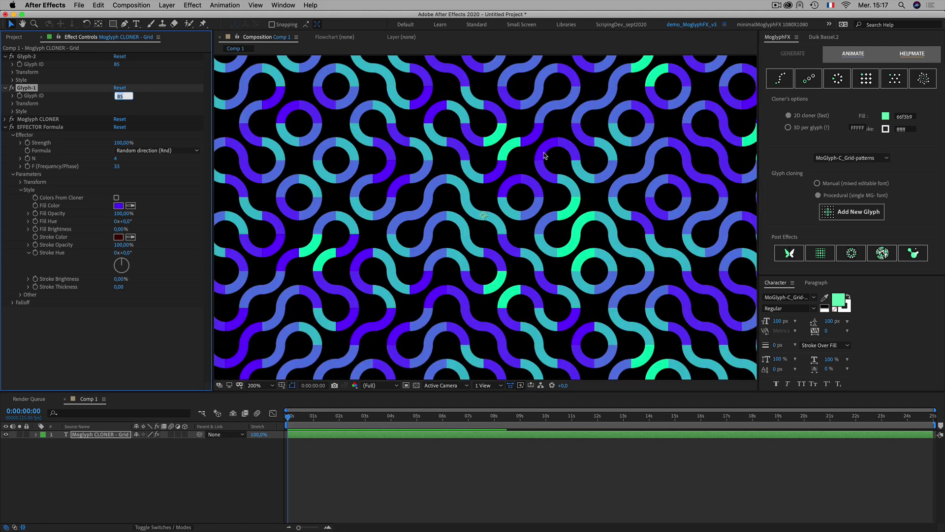
key(comma)
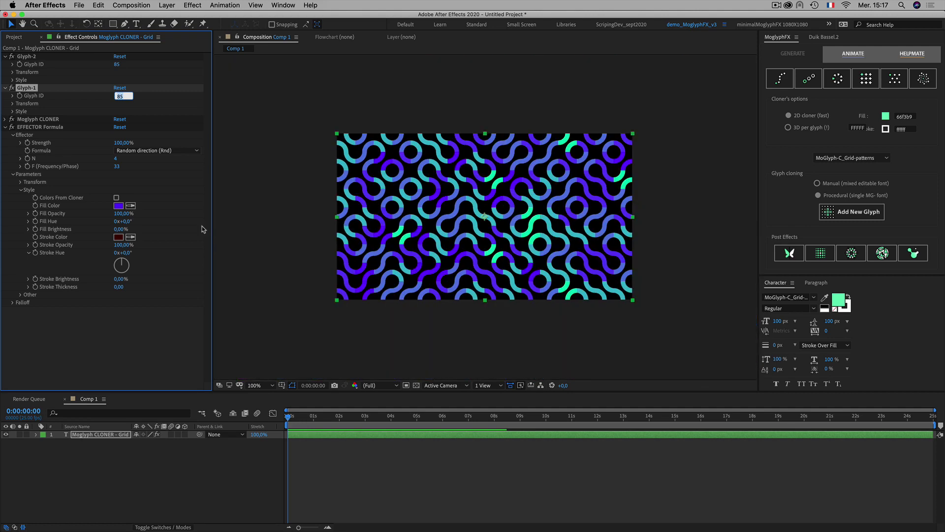
Enable Colors From Cloner in the EFFECTOR Formula style and step Glyph-2 up through Glyph IDs 91 and 92
click(116, 197)
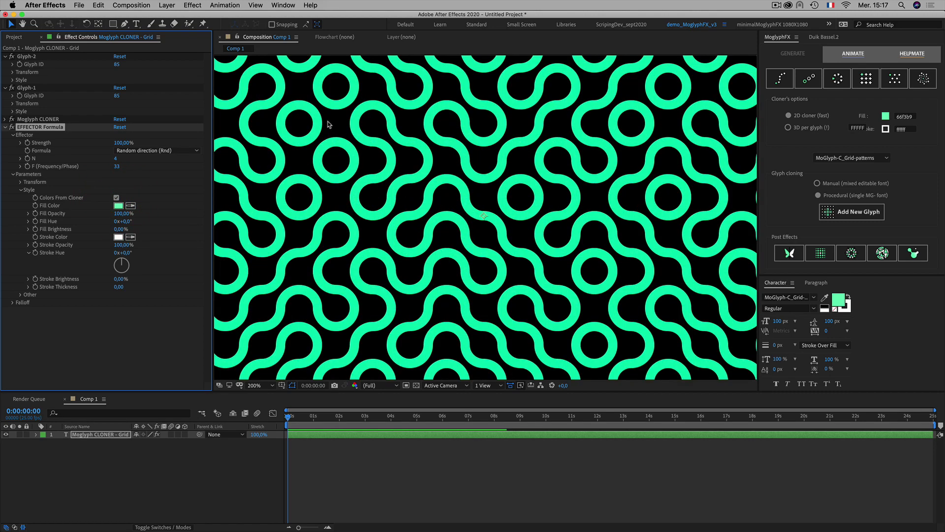
key(comma)
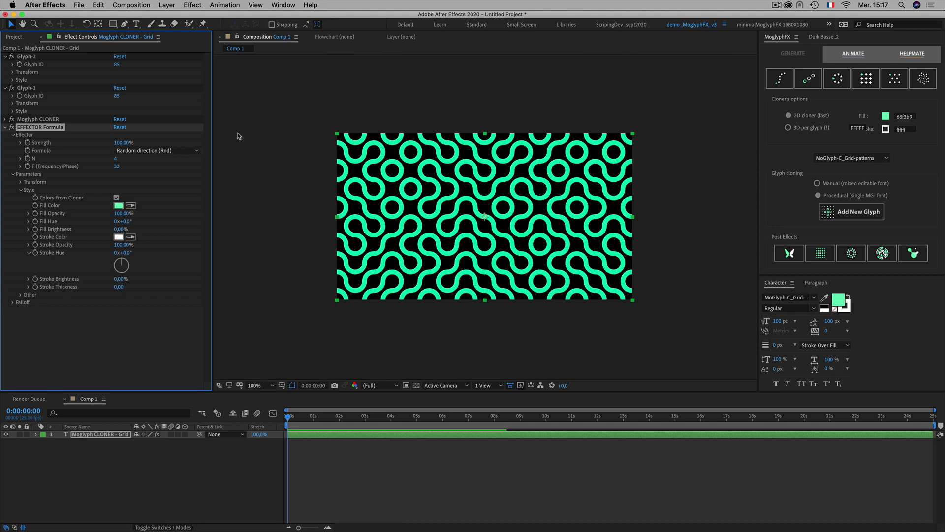
click(118, 64)
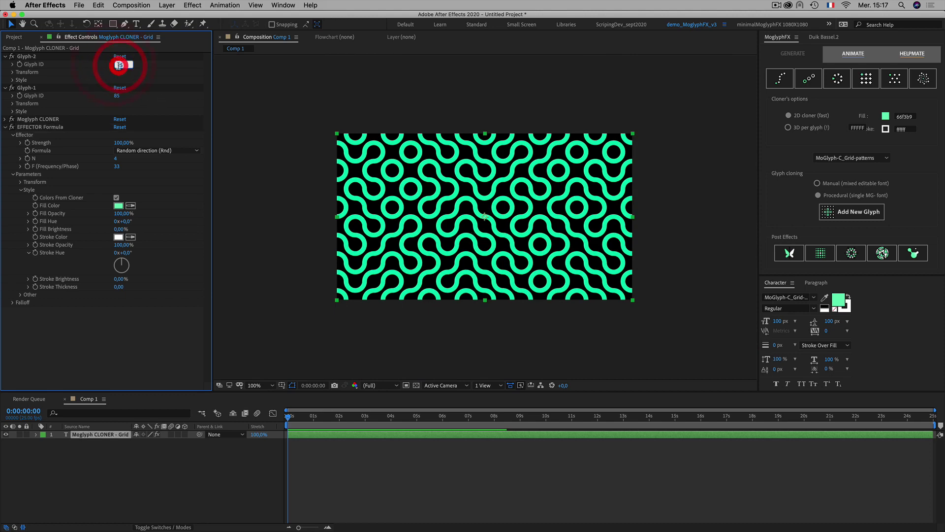
key(Up)
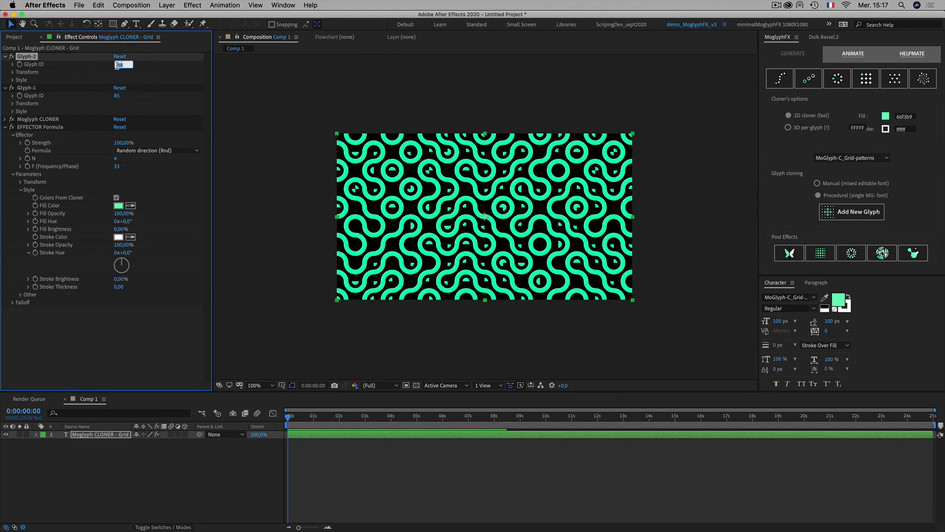
key(Up)
key(Up)
key(Up)
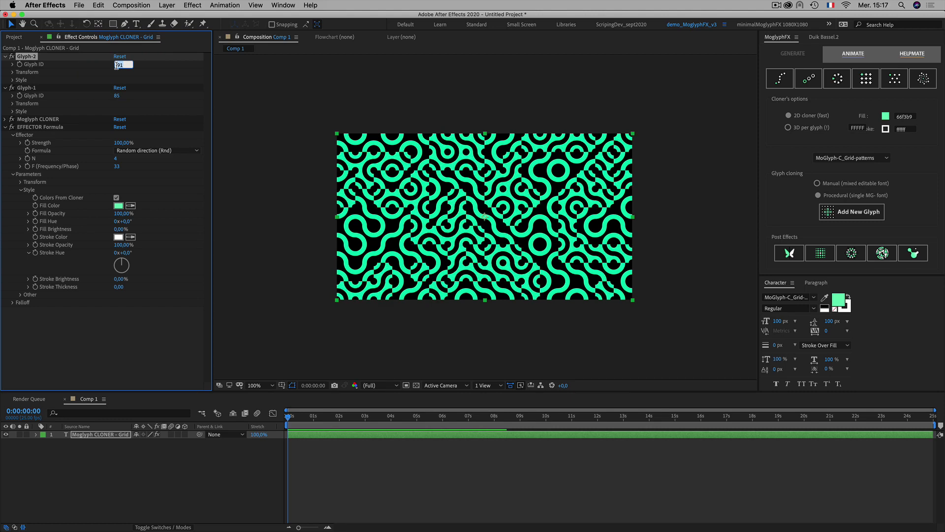
key(Up)
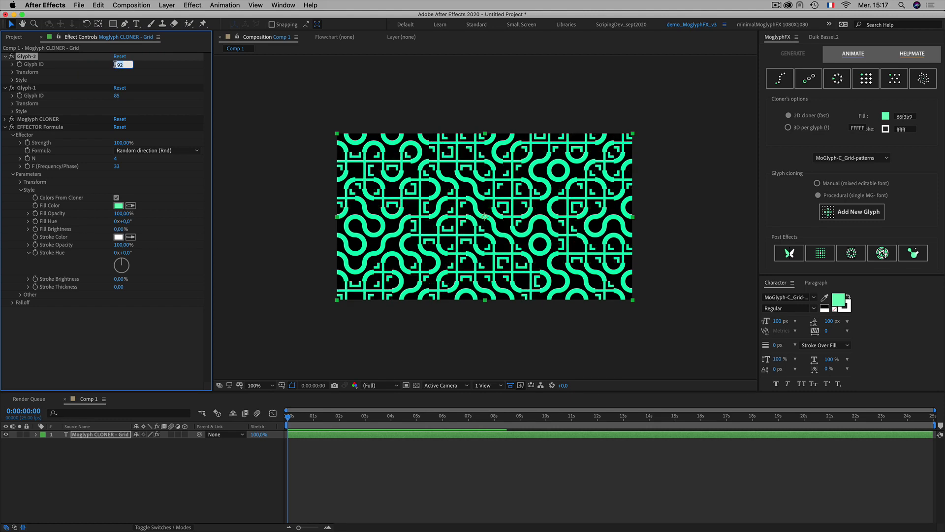
Step Glyph-1 up to Glyph ID 90 and disable Colors From Cloner in the EFFECTOR Formula style
click(117, 96)
key(Up)
key(Up)
key(Up)
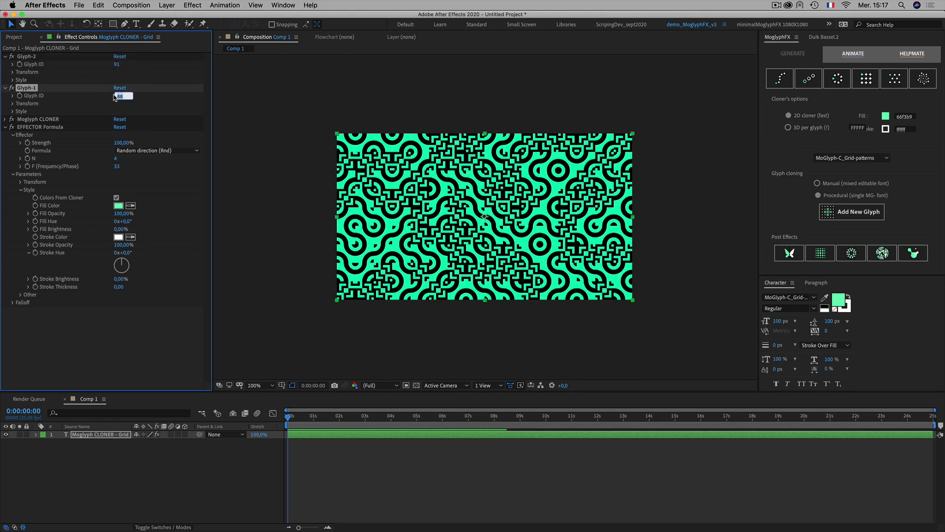
key(Up)
key(Up)
click(117, 198)
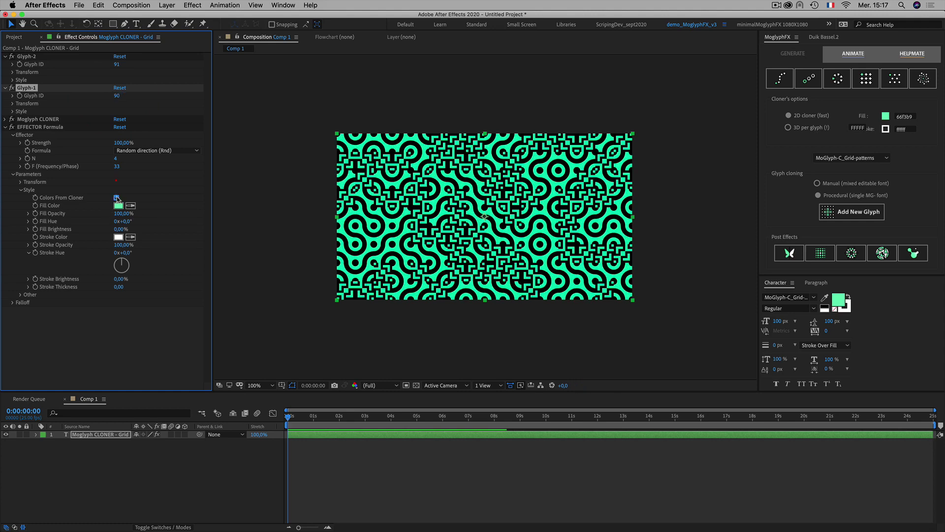
click(116, 198)
Step Glyph-1 up through Glyph IDs 91, 92 and 94 to 95
click(118, 96)
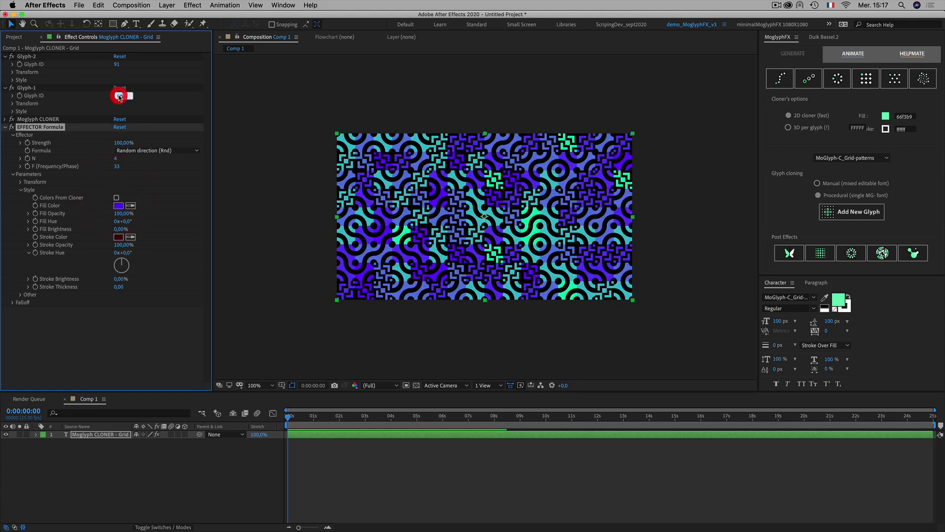
key(Up)
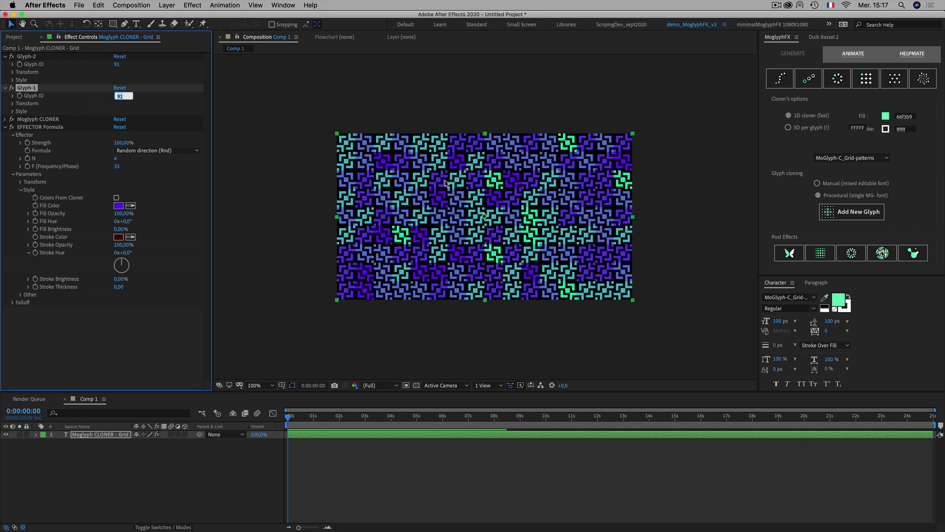
scroll(419, 181, up, 1)
key(Up)
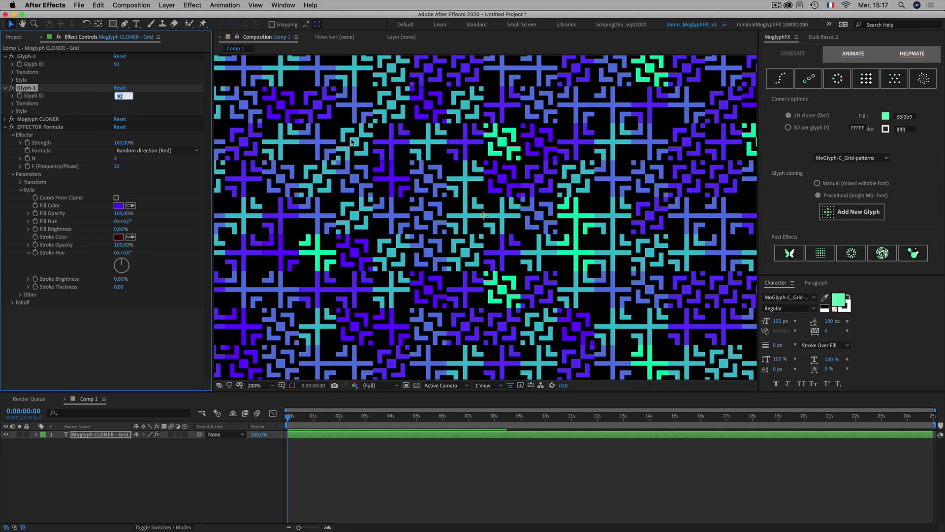
scroll(351, 141, down, 1)
key(Up)
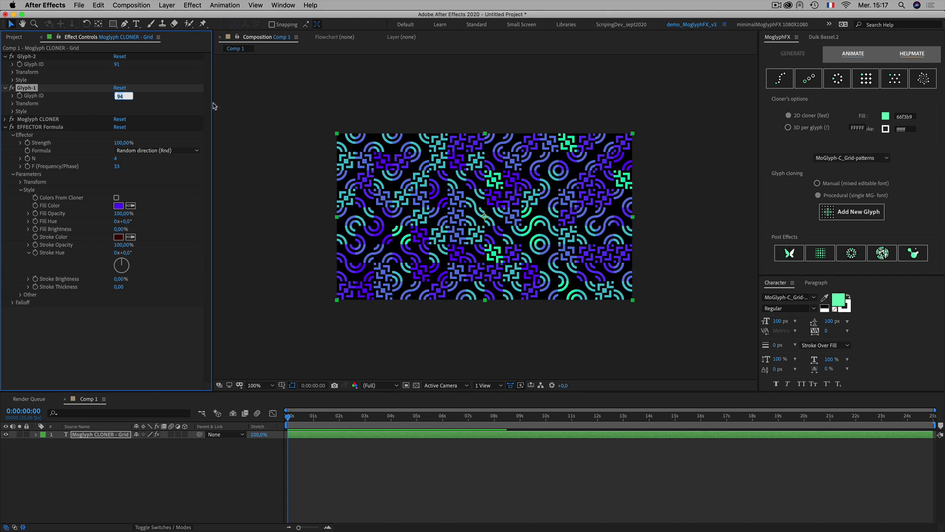
key(Up)
Open the Glyph ID value of Glyph-2 for editing
click(117, 65)
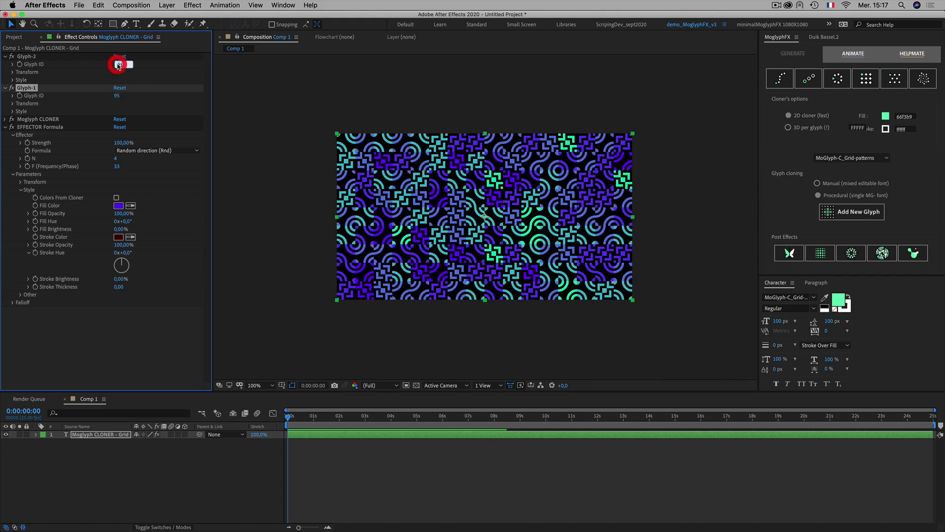